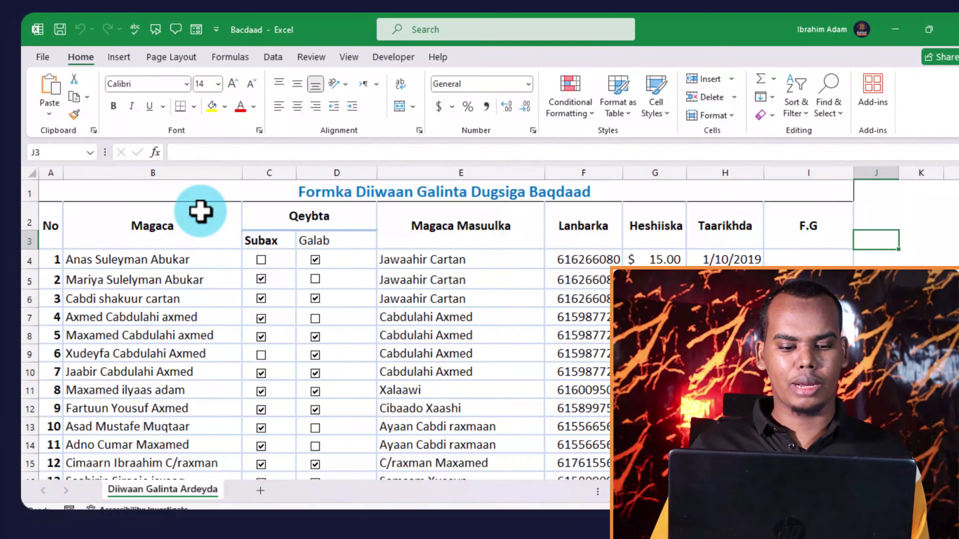
Step: Preview the registration sheet's printout, which spreads across 9 portrait Letter pages
{"action": "left_click", "coordinate": [200, 212]}
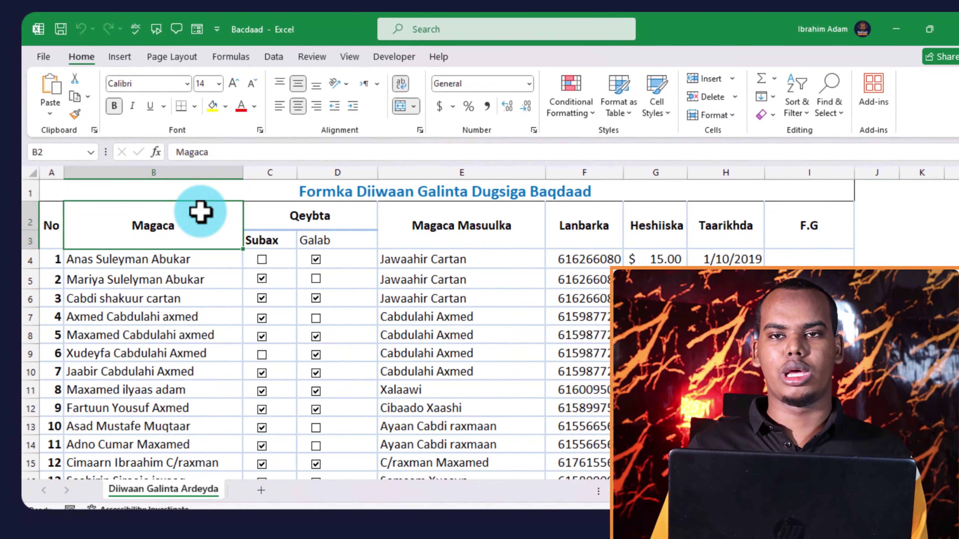
{"action": "left_click", "coordinate": [179, 56]}
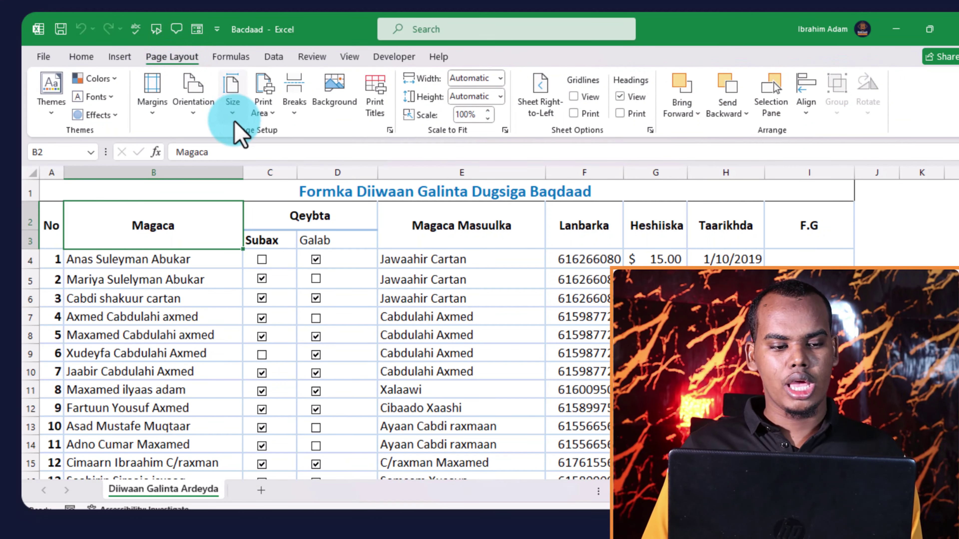
{"action": "left_click", "coordinate": [43, 57]}
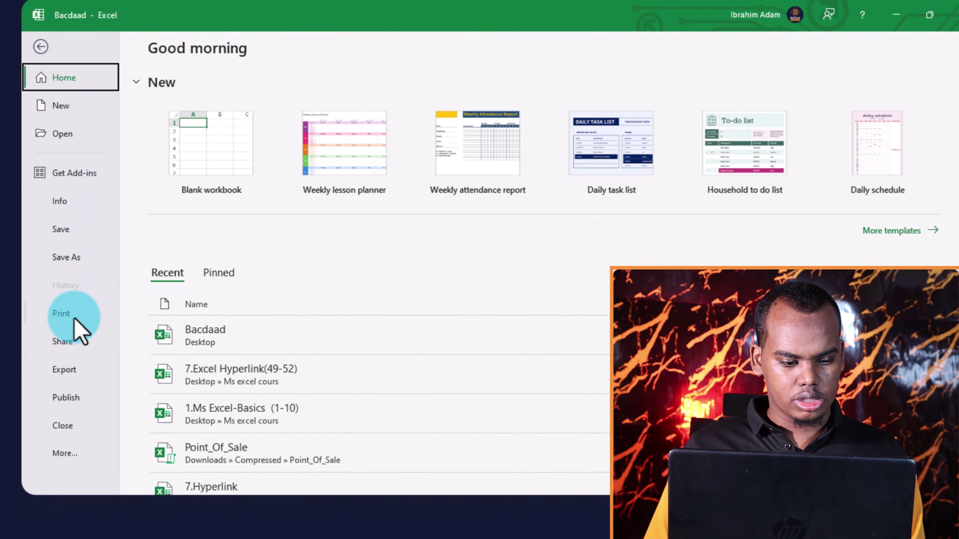
{"action": "left_click", "coordinate": [72, 328]}
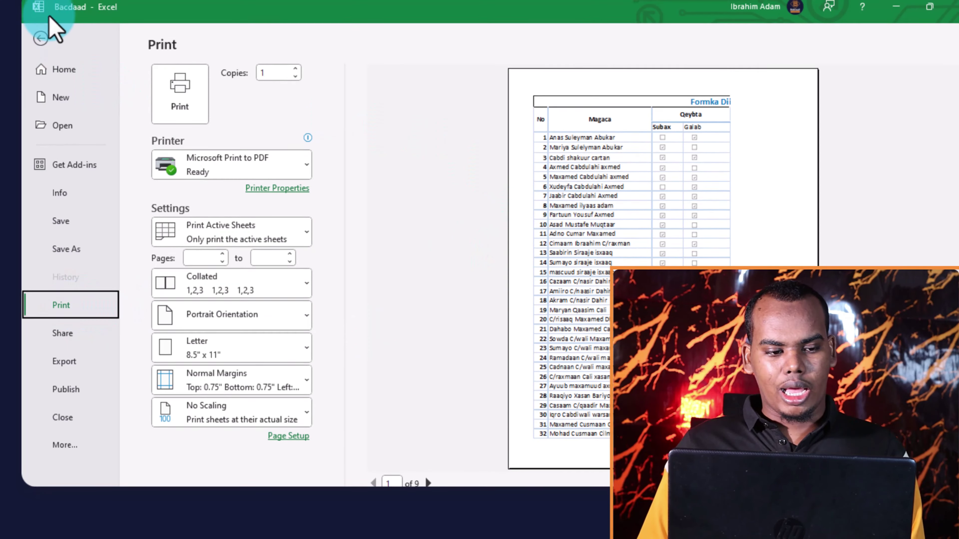
{"action": "left_click", "coordinate": [42, 62]}
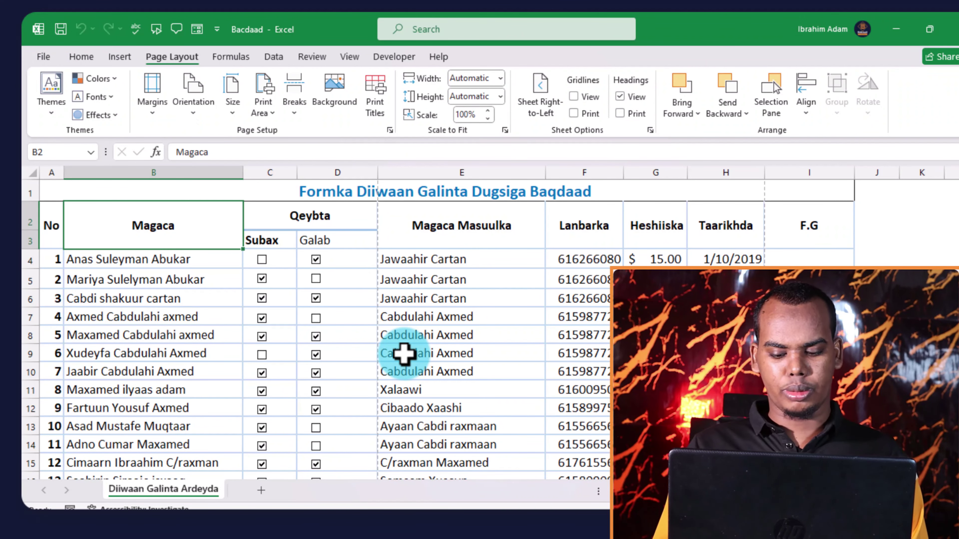
{"action": "key", "text": "ctrl+p"}
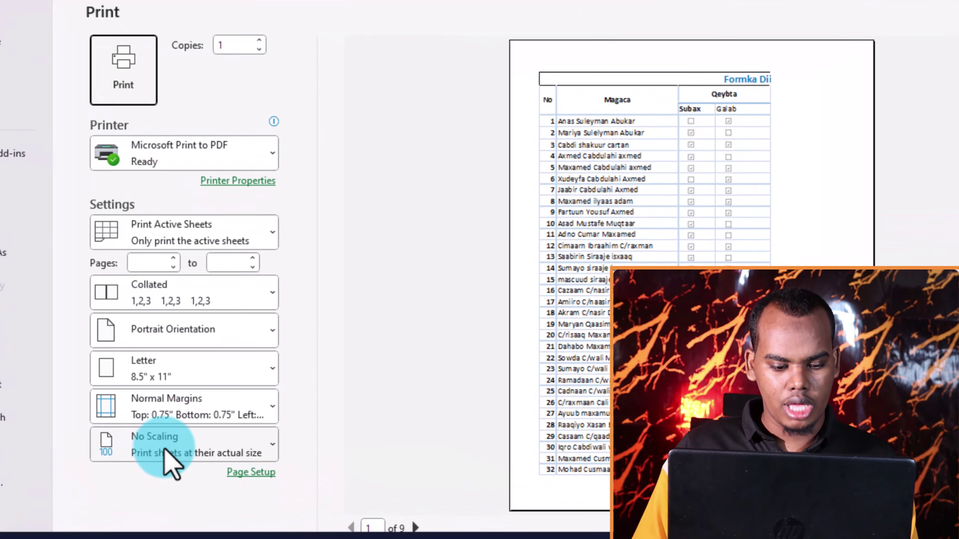
Step: Scale the printout to Fit All Columns on One Page, cutting it to 2 pages
{"action": "left_click", "coordinate": [214, 441]}
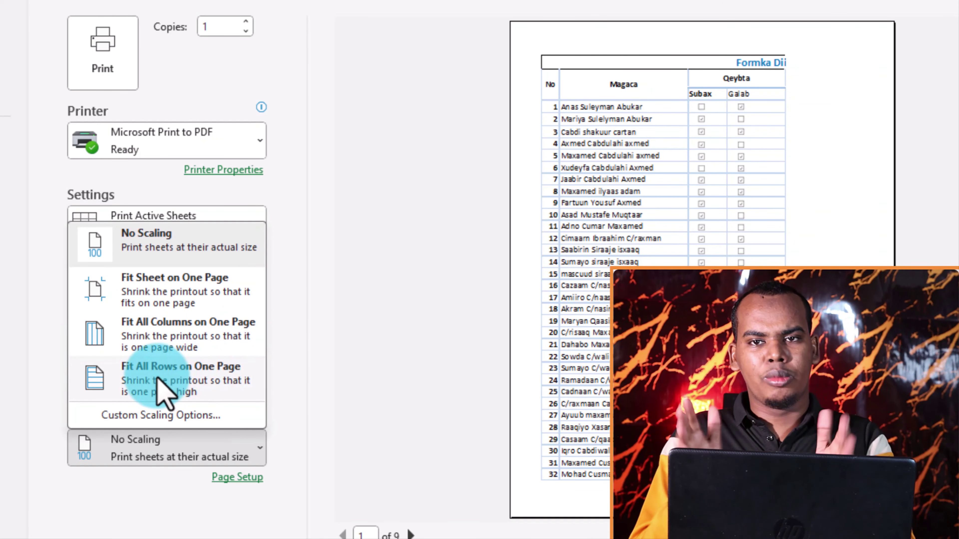
{"action": "left_click", "coordinate": [208, 327]}
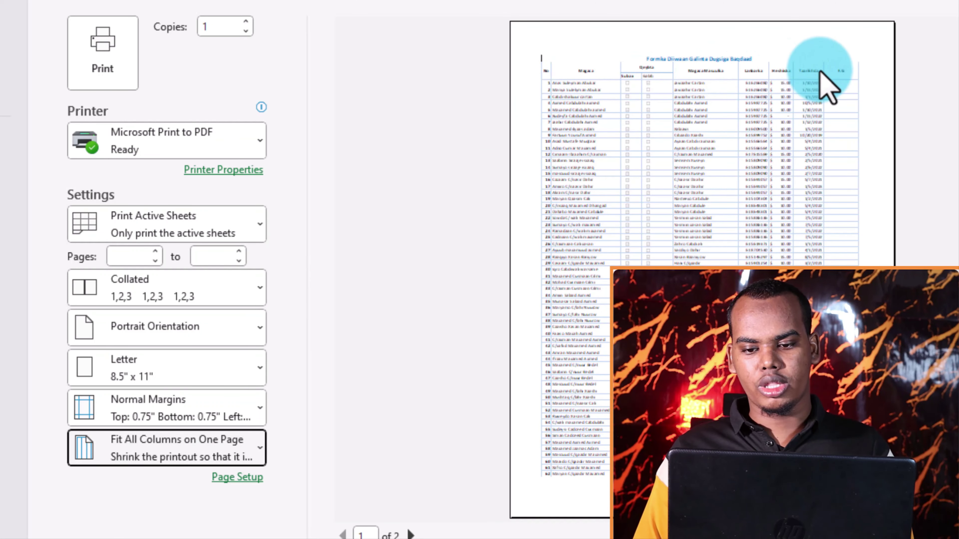
{"action": "left_click", "coordinate": [192, 420]}
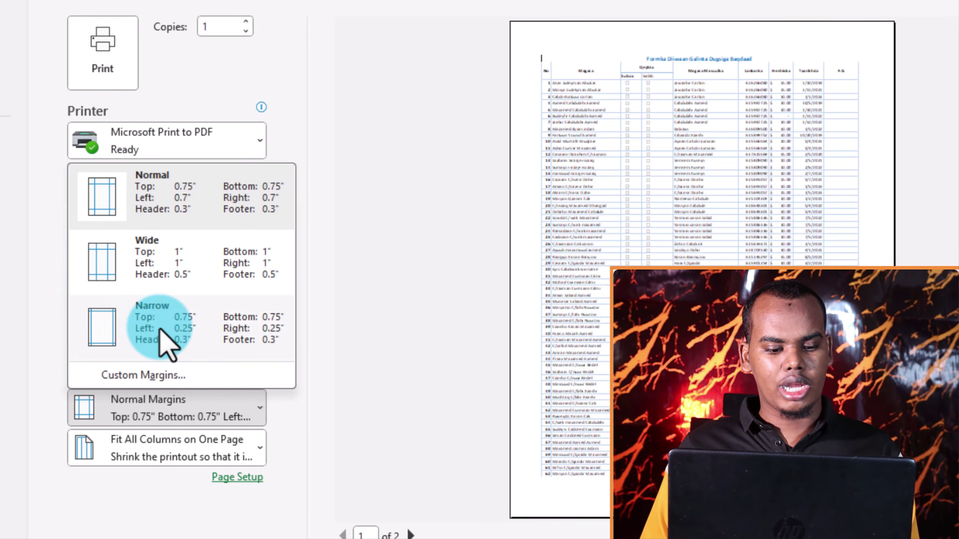
Step: Apply Narrow margins to the 2-page Letter printout
{"action": "left_click", "coordinate": [187, 331]}
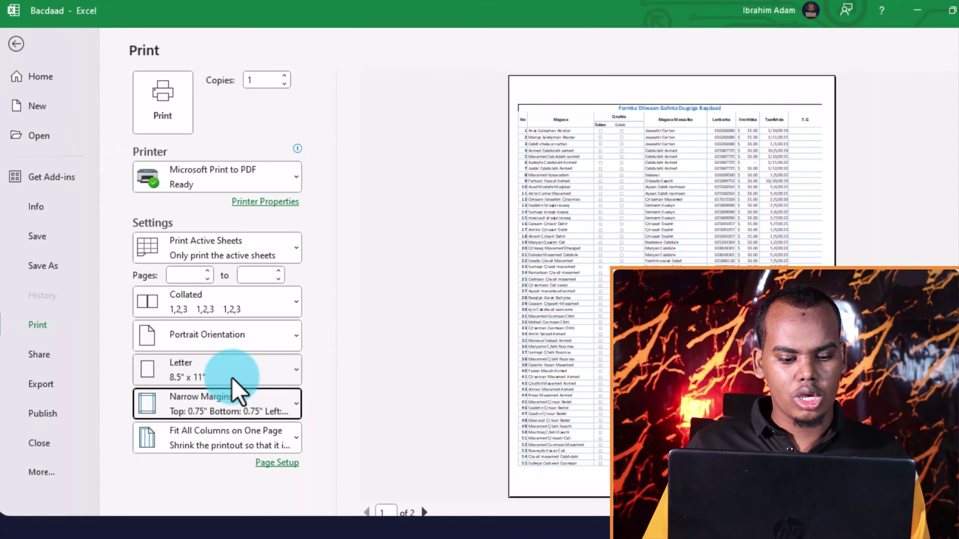
{"action": "left_click", "coordinate": [184, 373]}
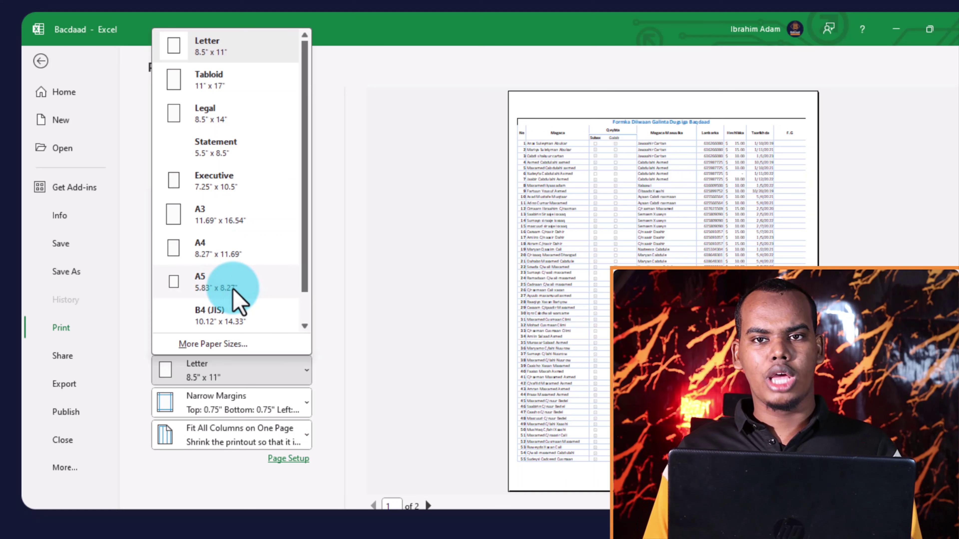
Step: Use A4 paper in Landscape orientation, growing the preview to 4 pages
{"action": "left_click", "coordinate": [248, 261]}
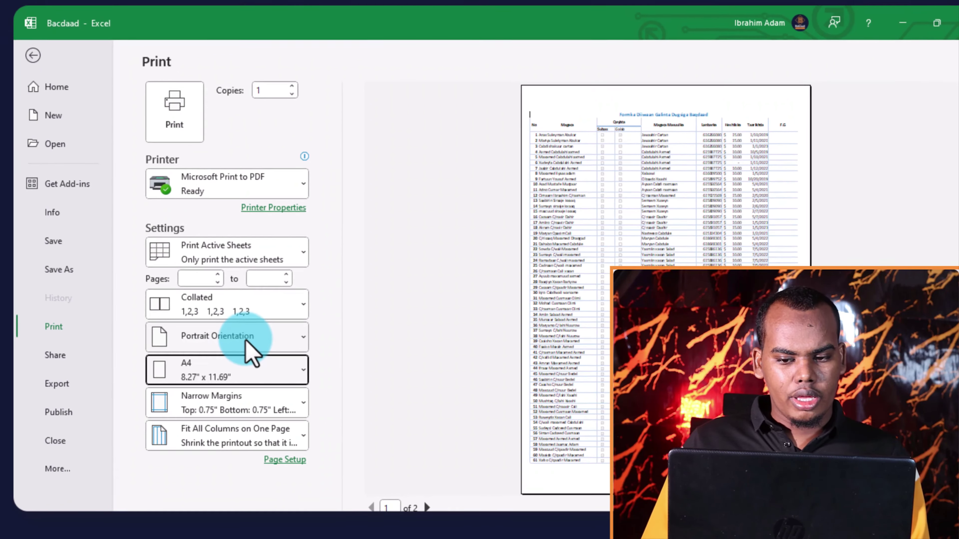
{"action": "left_click", "coordinate": [249, 338]}
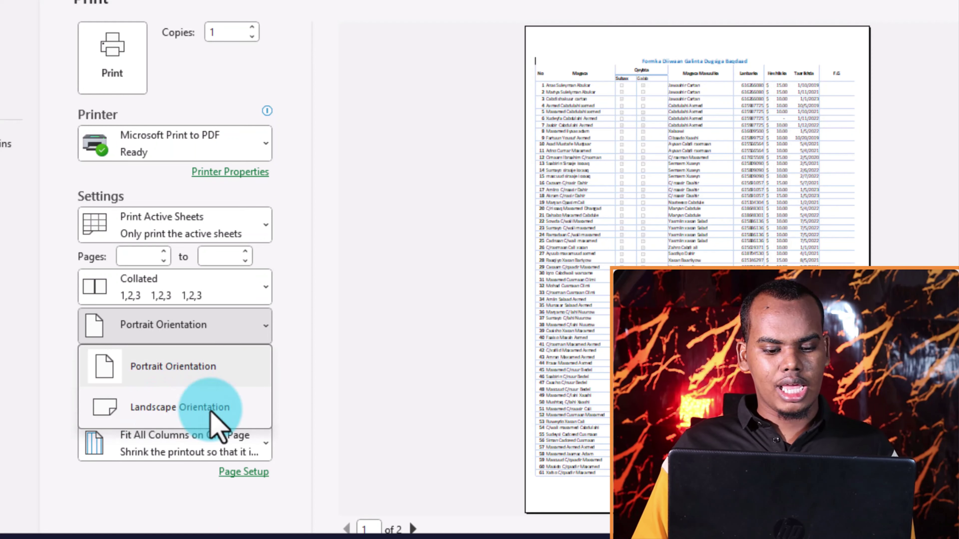
{"action": "left_click", "coordinate": [185, 408]}
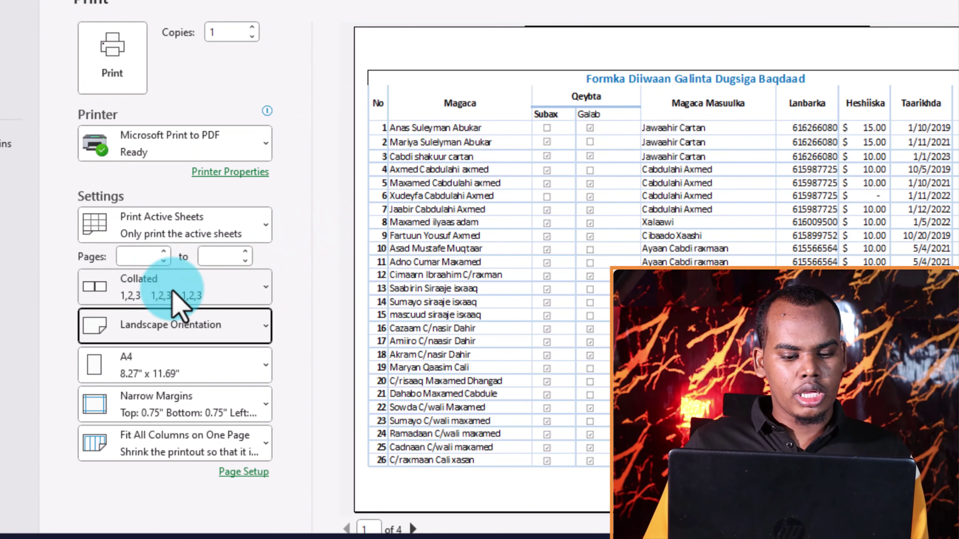
{"action": "left_click", "coordinate": [176, 300]}
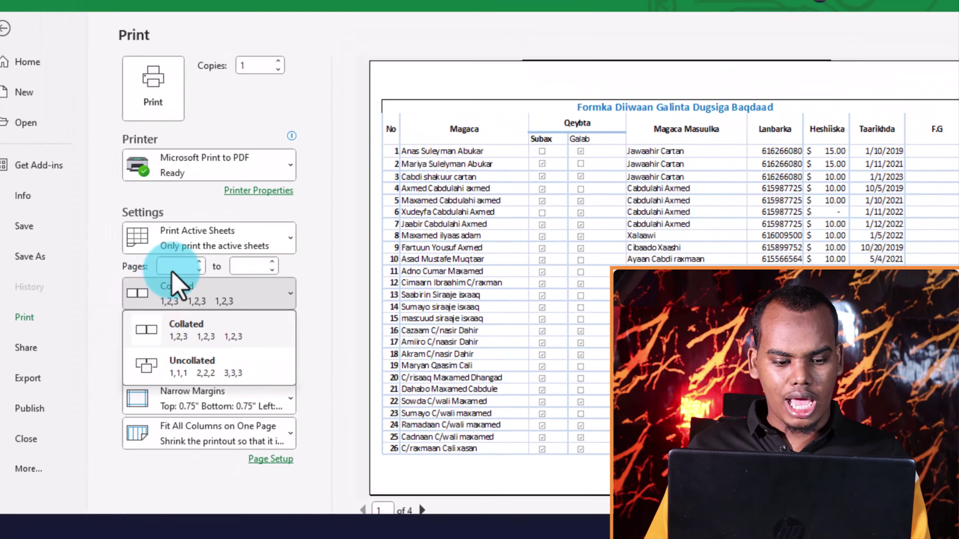
{"action": "left_click", "coordinate": [207, 271]}
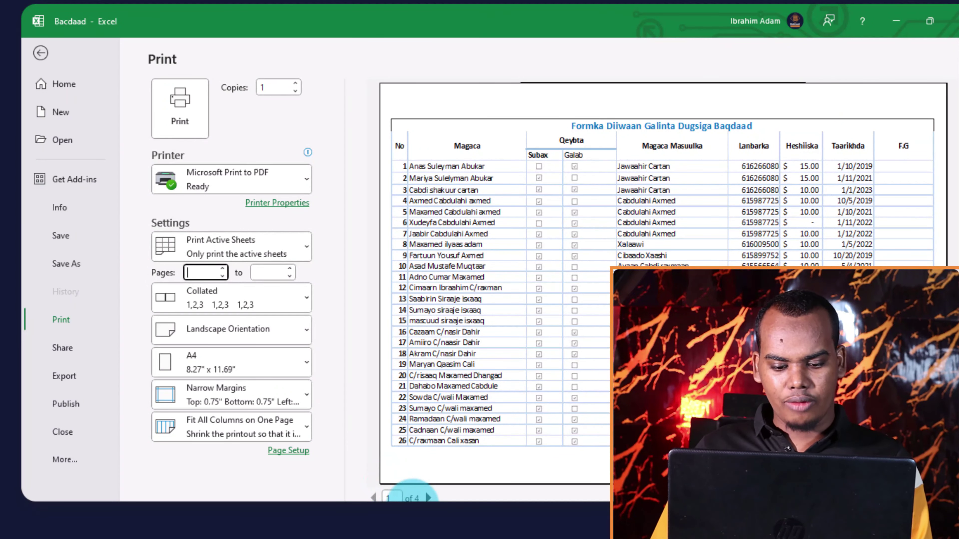
{"action": "left_click", "coordinate": [273, 269]}
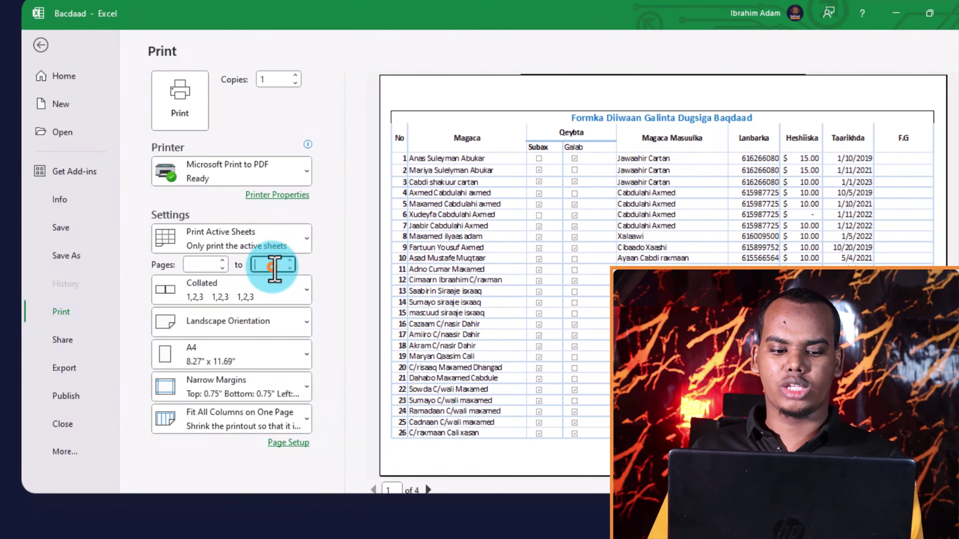
{"action": "left_click", "coordinate": [200, 265]}
{"action": "left_click", "coordinate": [275, 266]}
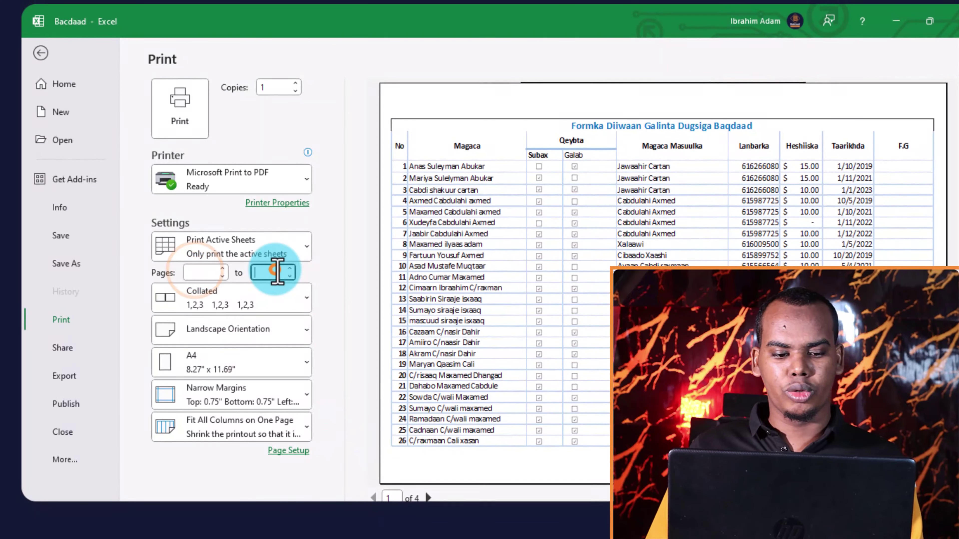
{"action": "left_click", "coordinate": [223, 273]}
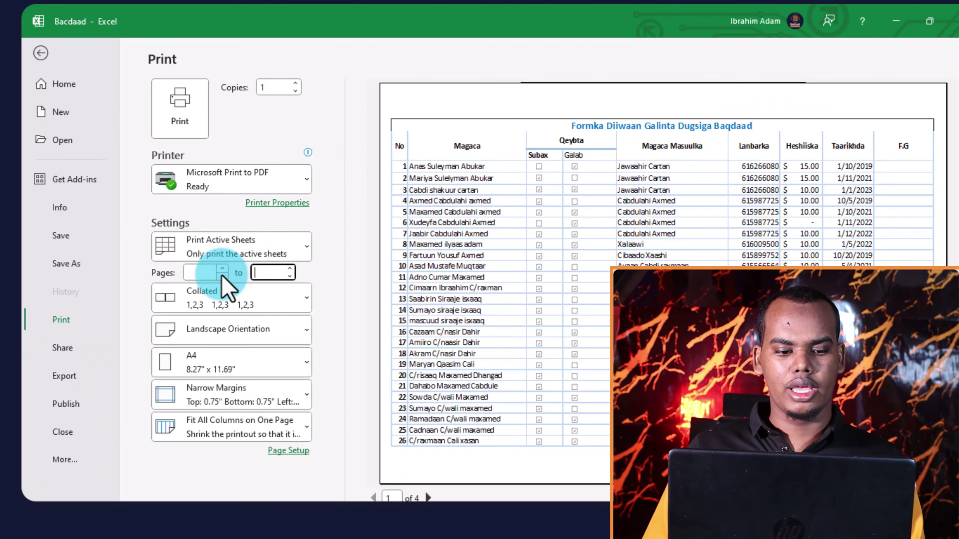
{"action": "left_click", "coordinate": [224, 230]}
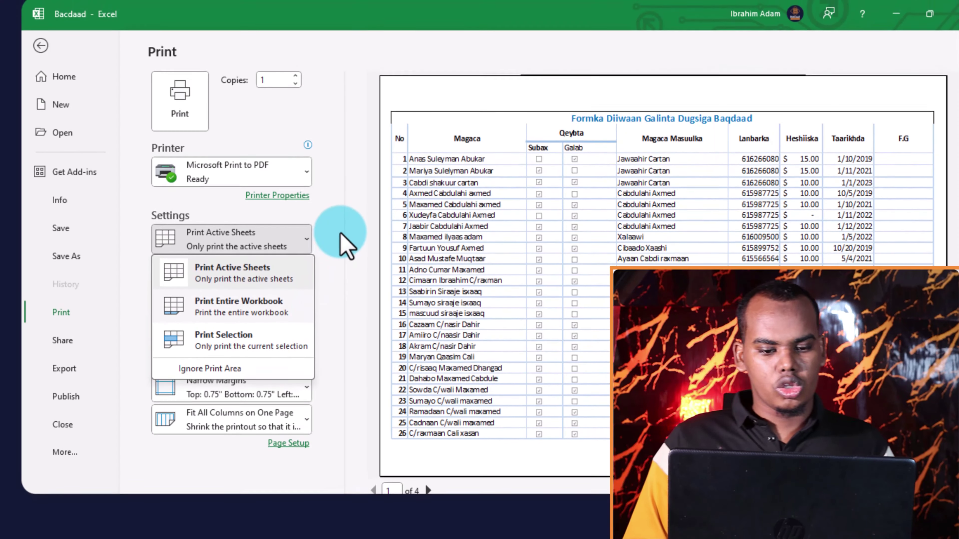
Step: Leave the print view and add a new blank worksheet, Sheet1
{"action": "left_click", "coordinate": [338, 232]}
{"action": "left_click", "coordinate": [41, 45]}
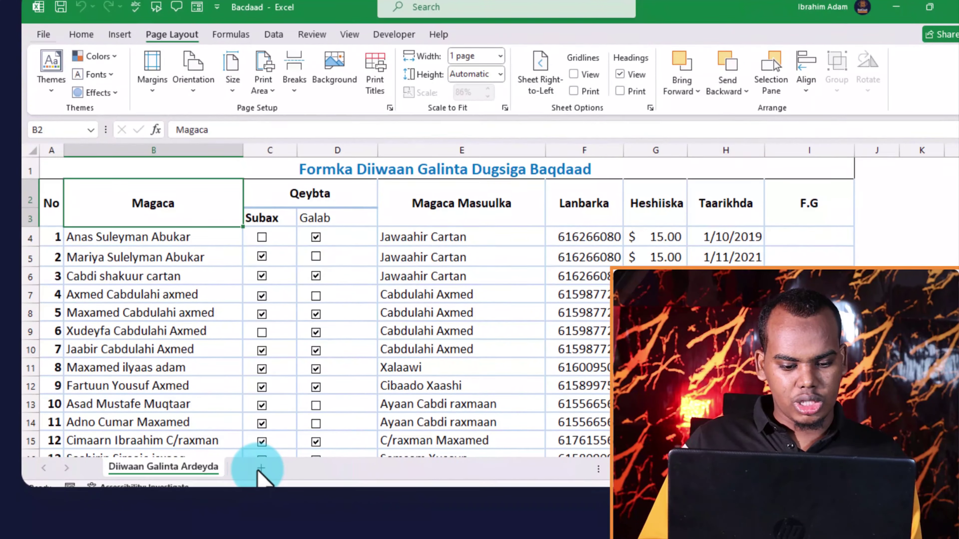
{"action": "left_click", "coordinate": [259, 468]}
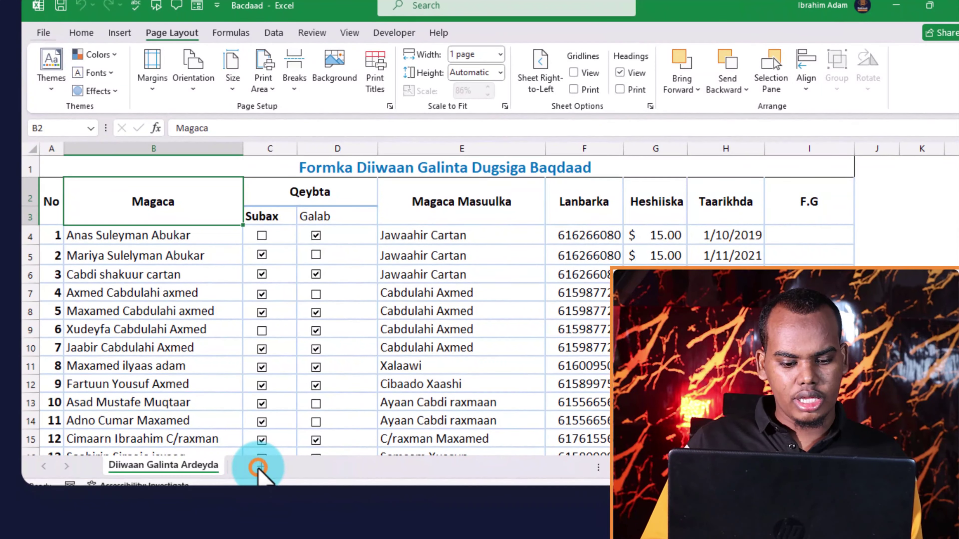
{"action": "left_click", "coordinate": [191, 466]}
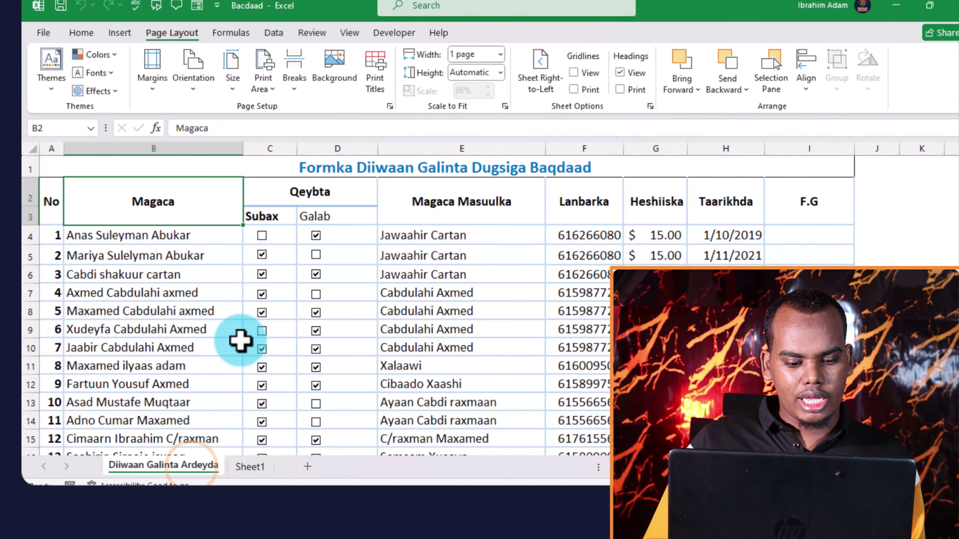
{"action": "left_click", "coordinate": [265, 467]}
Step: Enter 'this is sample of print' in D7, then return to the Diiwaan Galinta Ardeyda sheet
{"action": "left_click", "coordinate": [67, 265]}
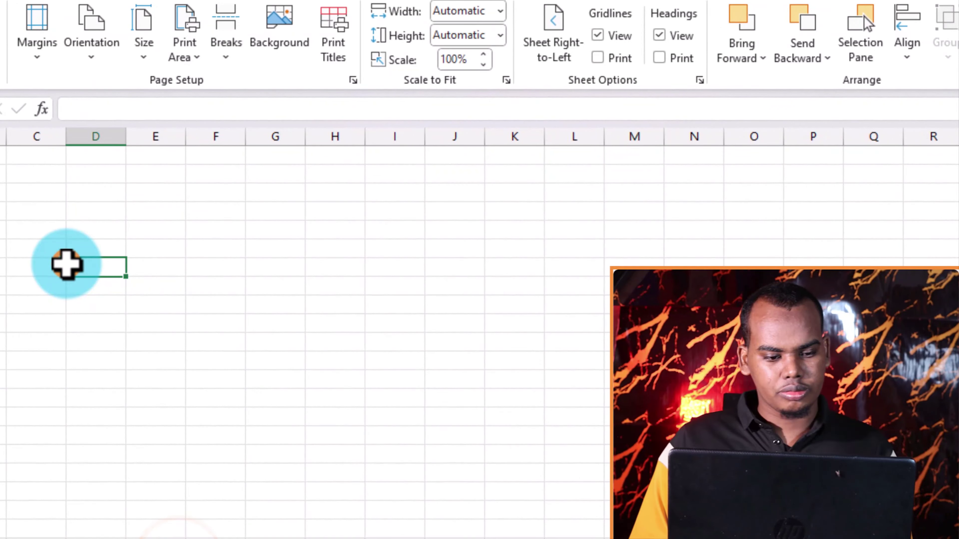
{"action": "double_click", "coordinate": [66, 265]}
{"action": "type", "text": "this is sample of print"}
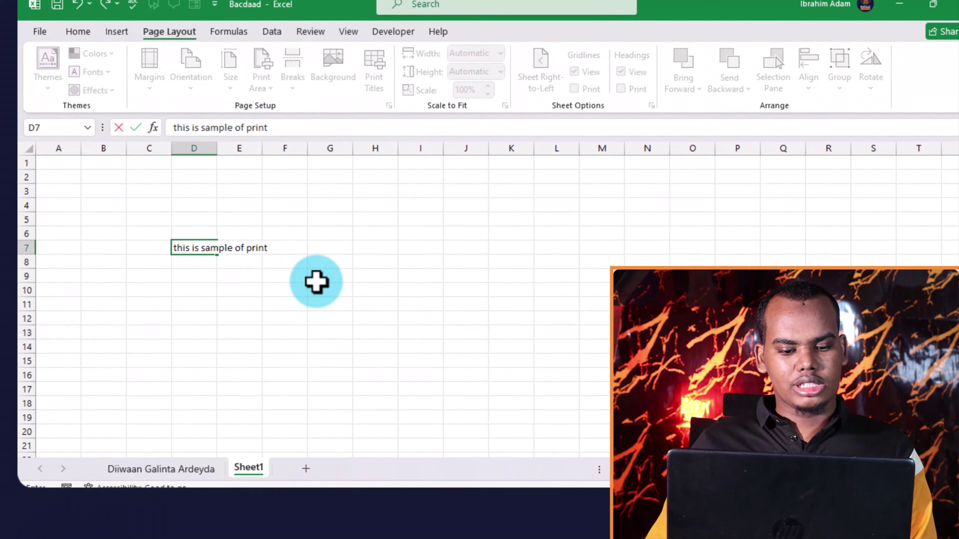
{"action": "left_click", "coordinate": [319, 280]}
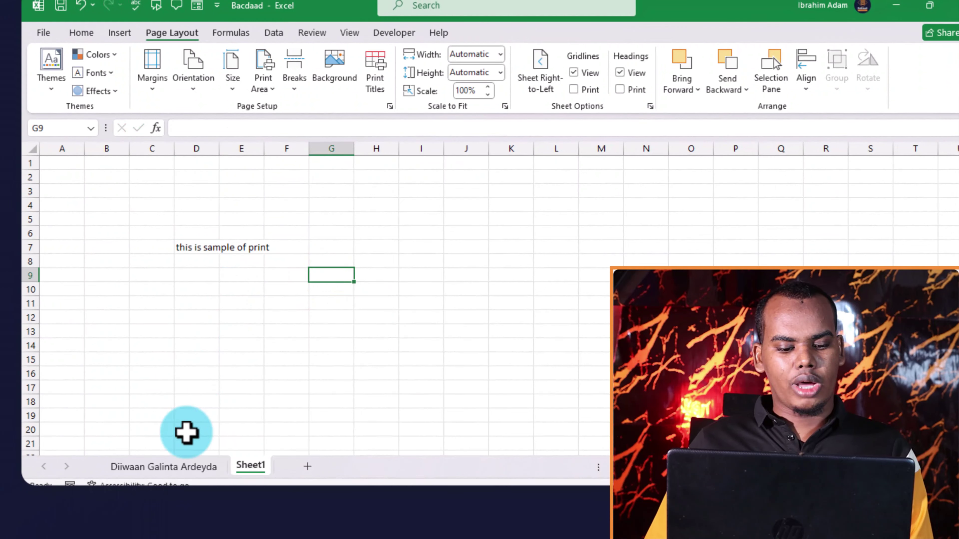
{"action": "left_click", "coordinate": [200, 467]}
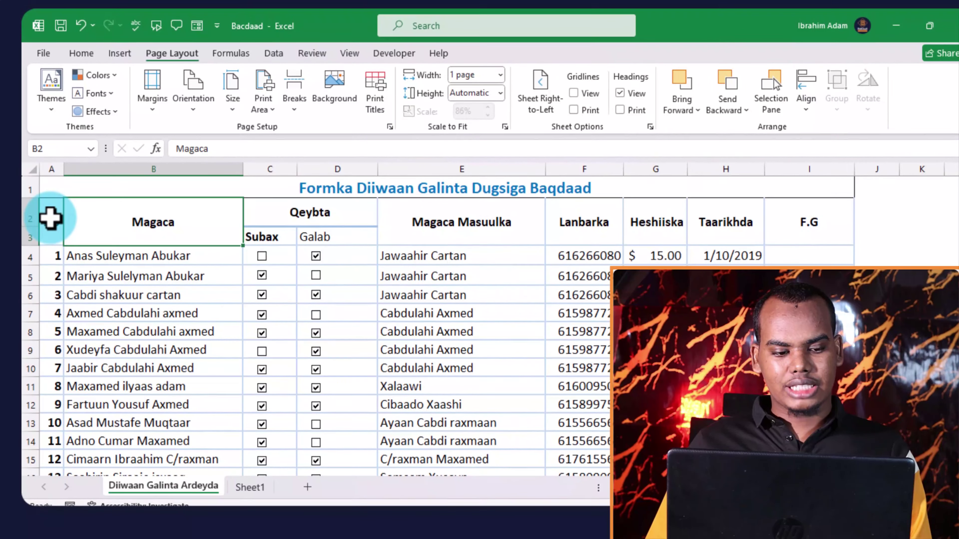
Step: Set A2:E11 as the print area and preview the one-page printout
{"action": "left_click_drag", "start_coordinate": [51, 222], "coordinate": [457, 394]}
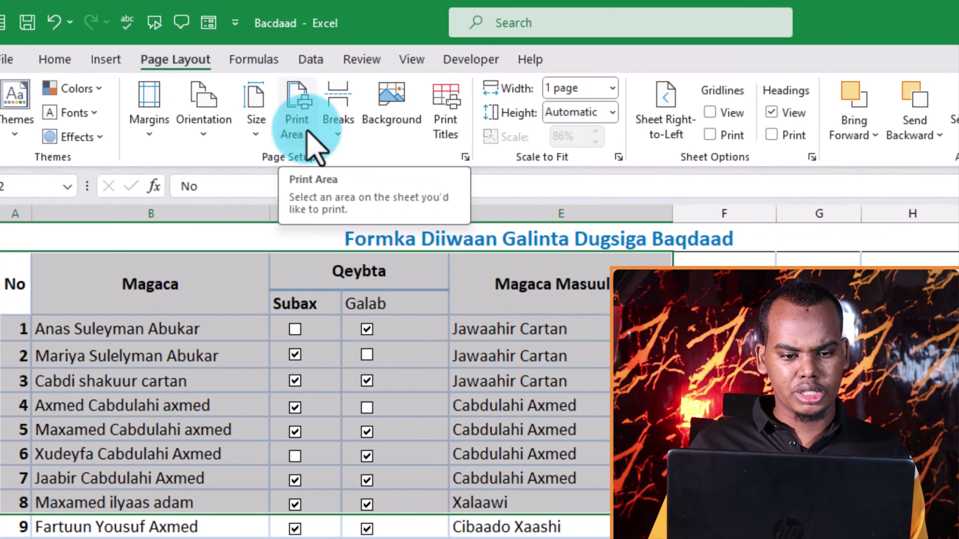
{"action": "left_click", "coordinate": [298, 128]}
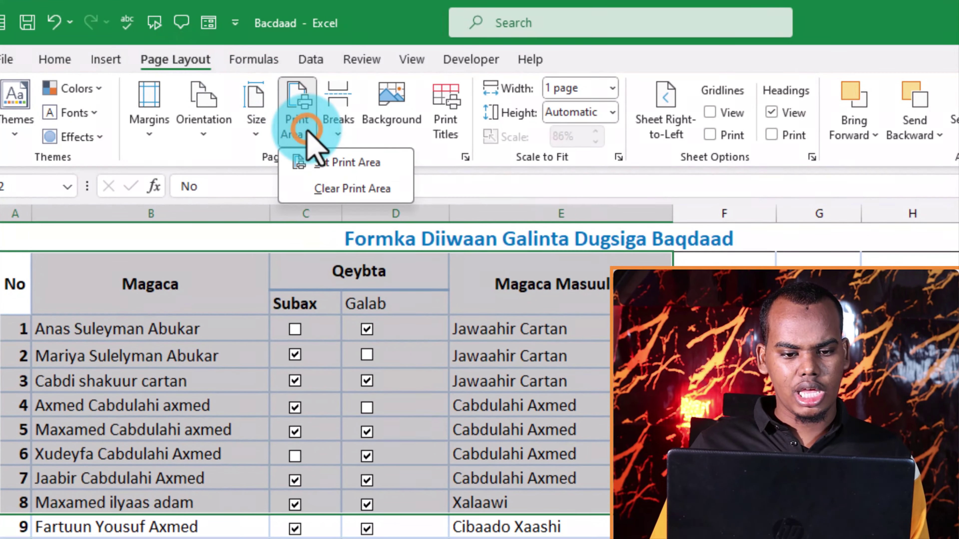
{"action": "left_click", "coordinate": [347, 163]}
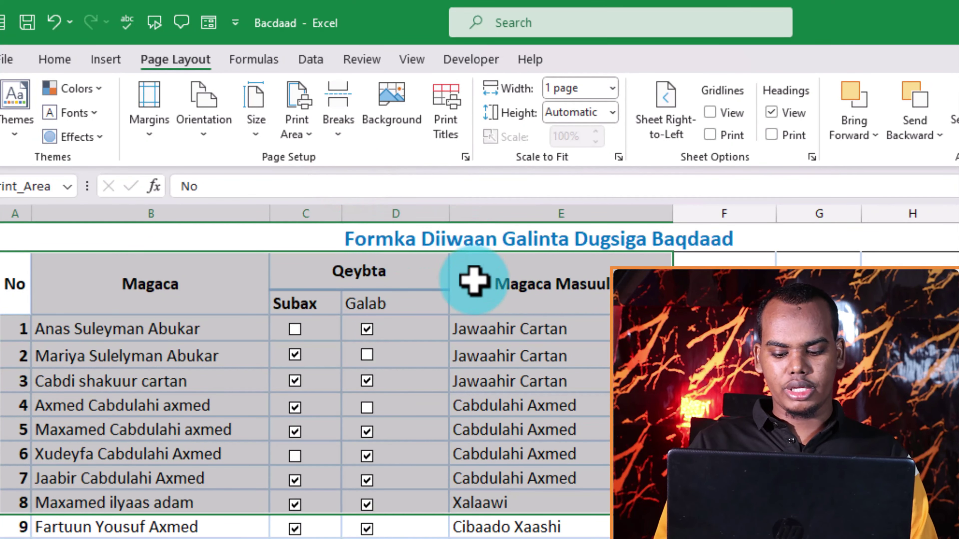
{"action": "key", "text": "ctrl+p"}
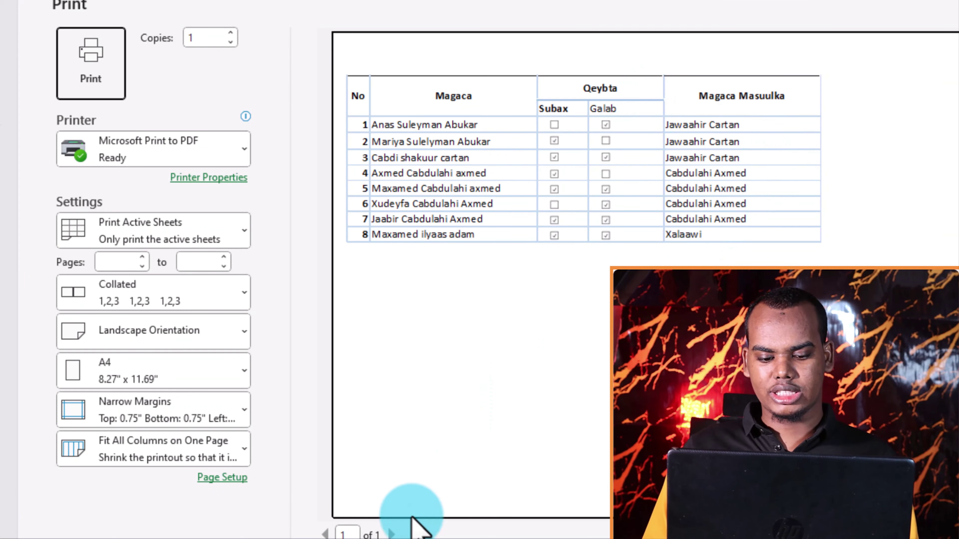
Step: Try Print Selection, revert to Print Active Sheets, and return to the worksheet
{"action": "left_click", "coordinate": [394, 534]}
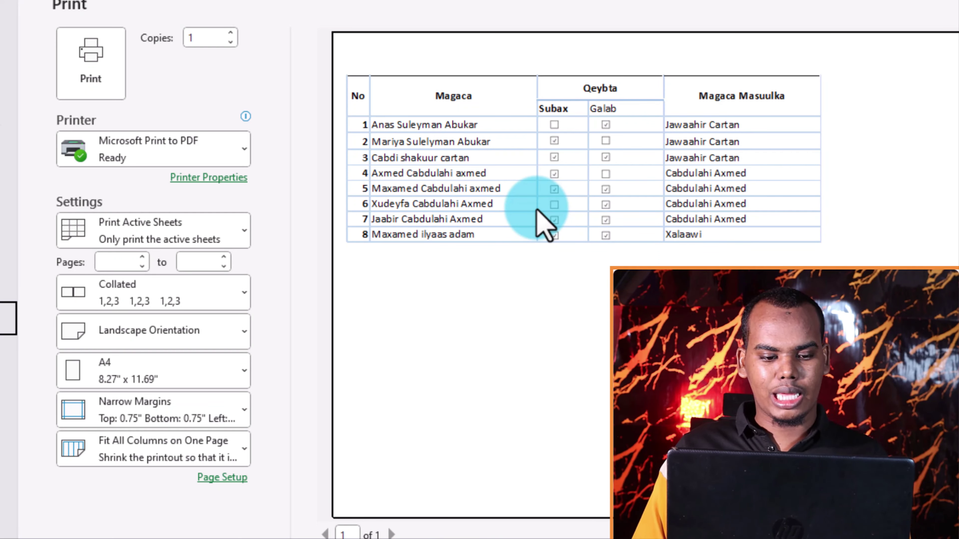
{"action": "left_click", "coordinate": [164, 228]}
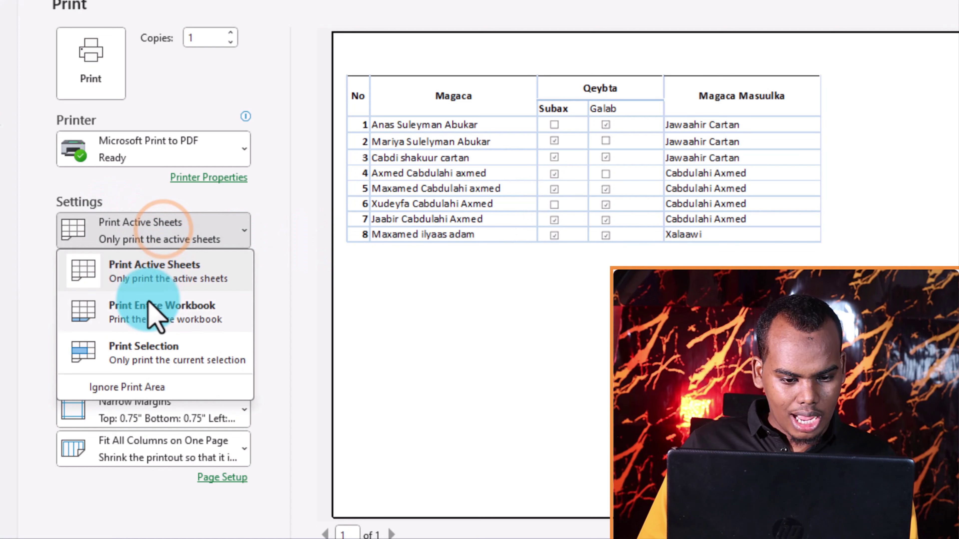
{"action": "left_click", "coordinate": [171, 355]}
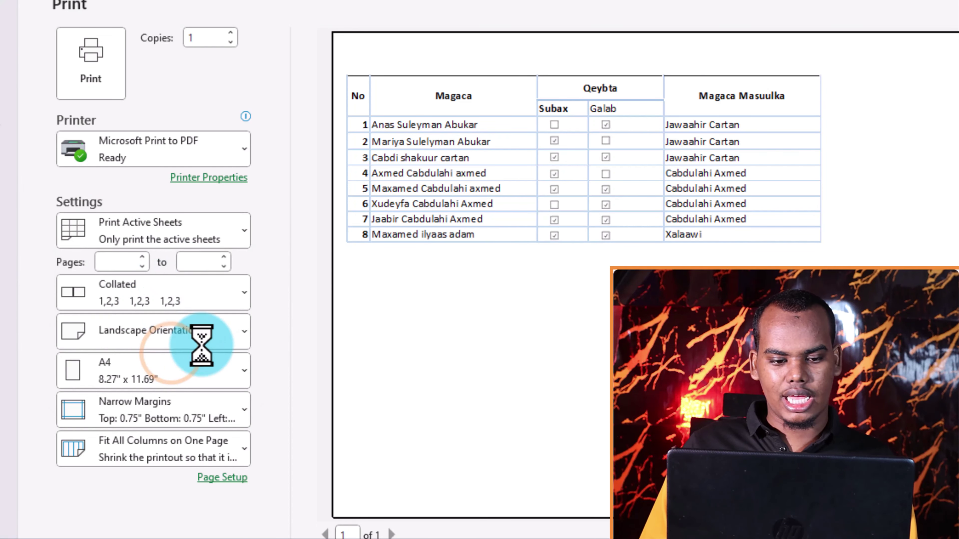
{"action": "left_click", "coordinate": [192, 235]}
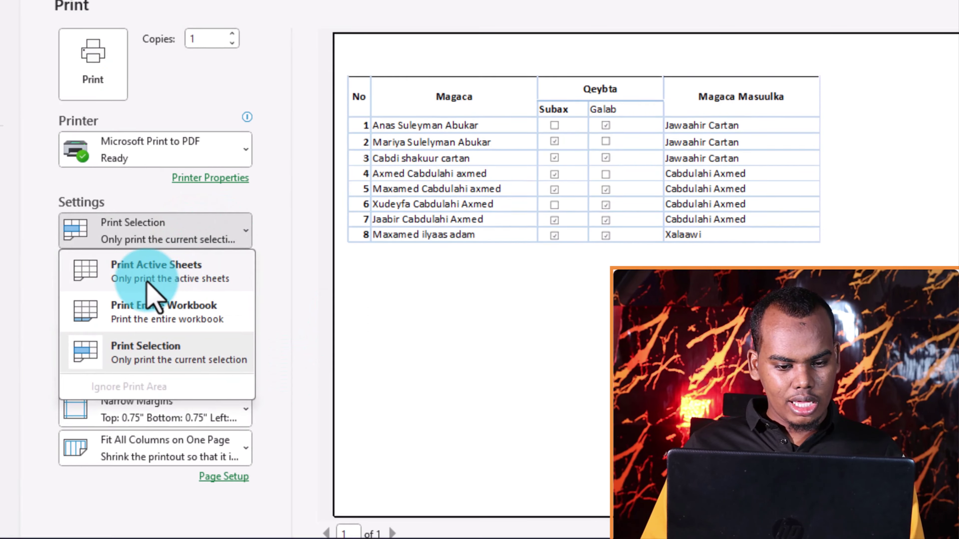
{"action": "left_click", "coordinate": [149, 282]}
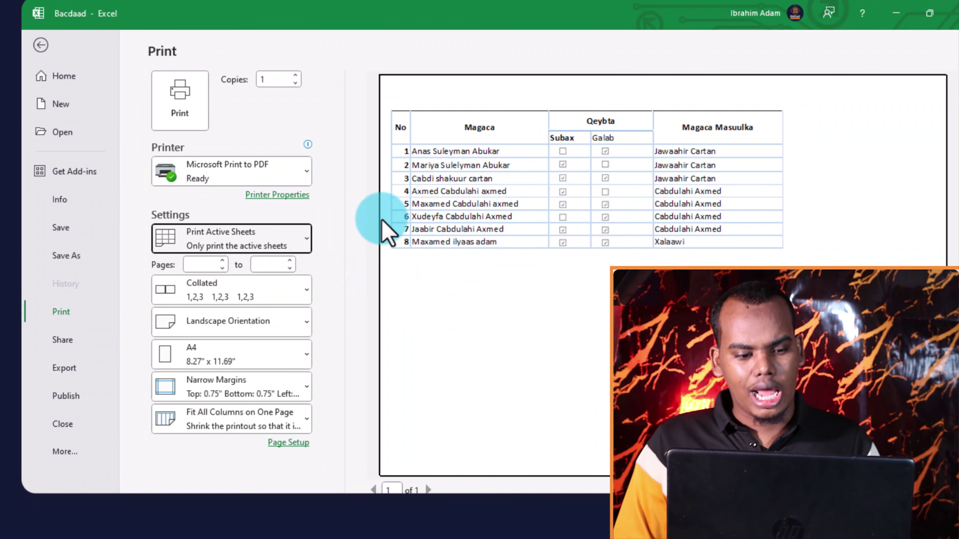
{"action": "left_click", "coordinate": [41, 45]}
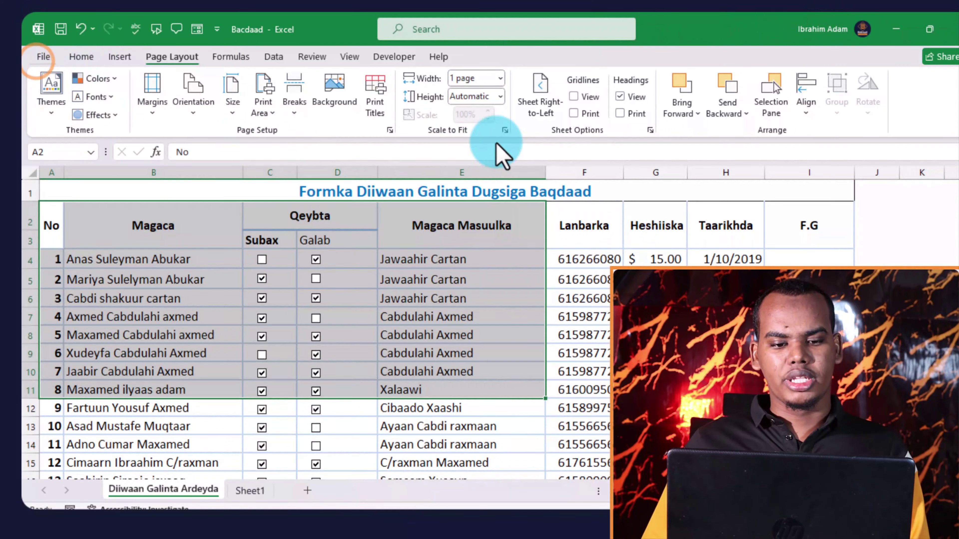
Step: Clear the A2:E11 print area and preview the full 4-page printout
{"action": "left_click", "coordinate": [264, 95]}
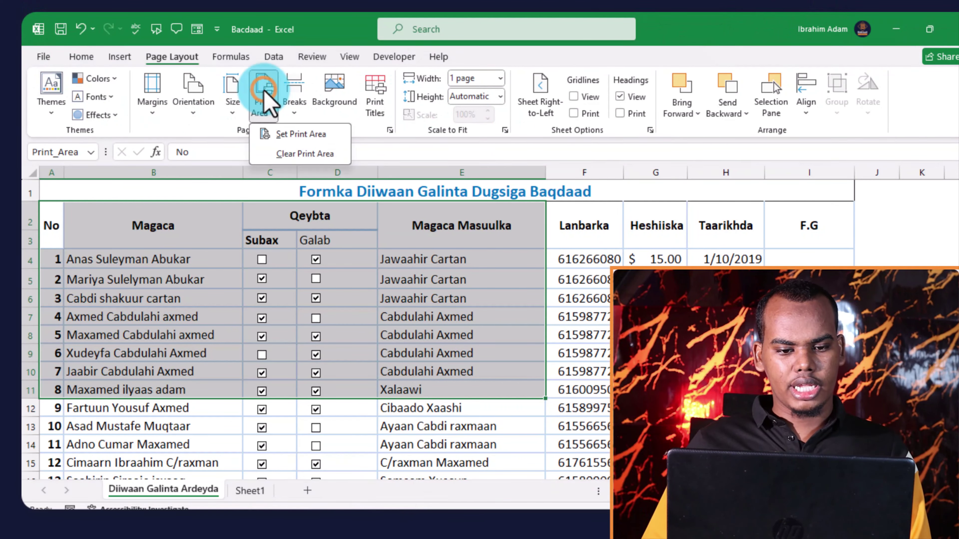
{"action": "left_click", "coordinate": [309, 153]}
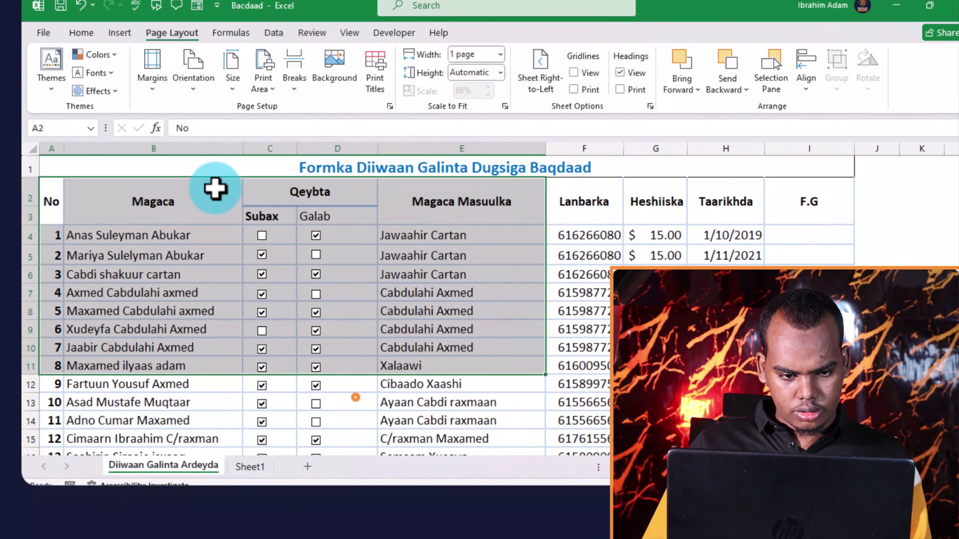
{"action": "left_click", "coordinate": [215, 188]}
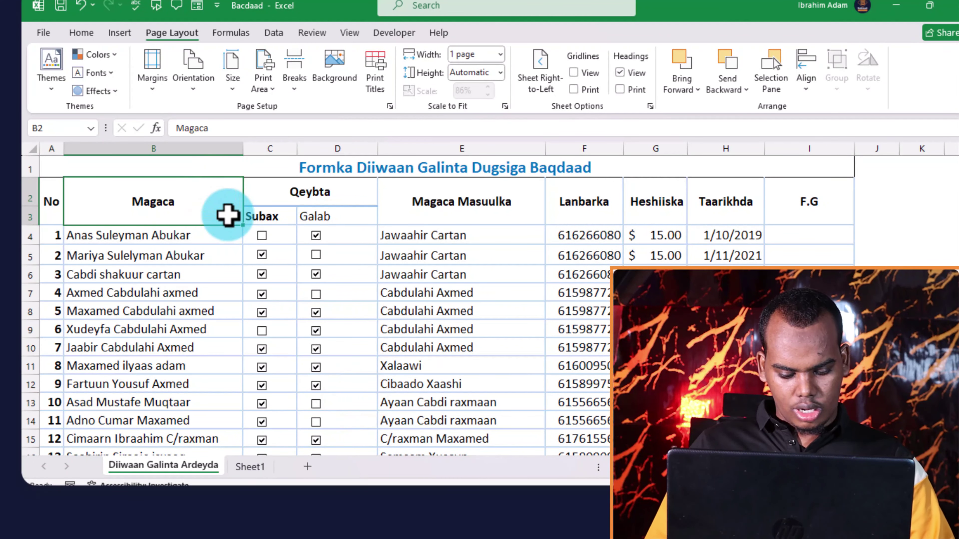
{"action": "key", "text": "ctrl+p"}
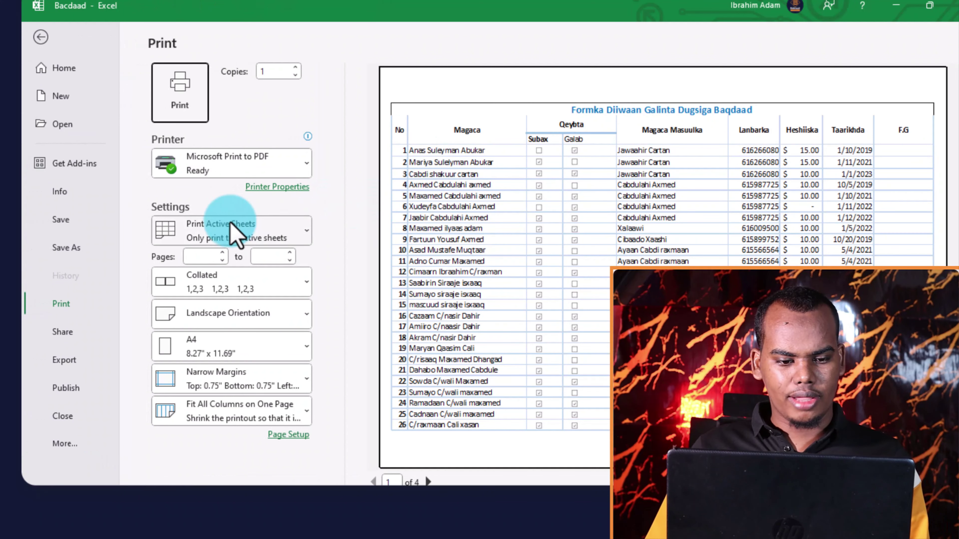
Step: Choose Print Entire Workbook, keeping Microsoft Print to PDF as the printer
{"action": "left_click", "coordinate": [262, 226]}
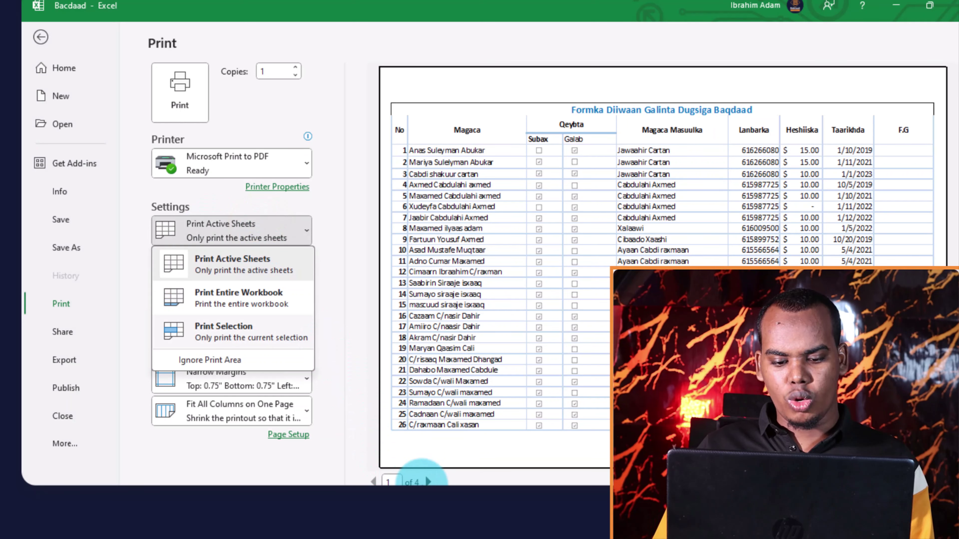
{"action": "left_click", "coordinate": [248, 304]}
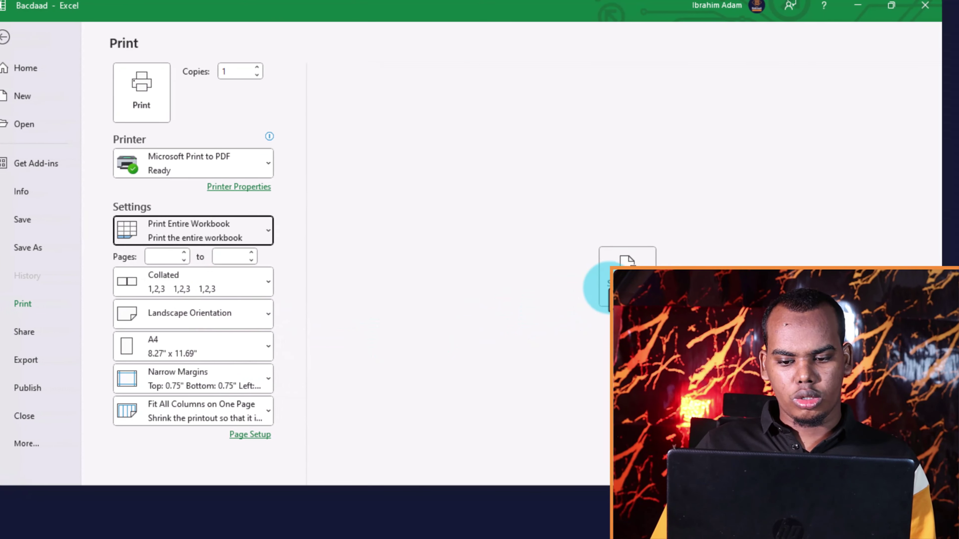
{"action": "left_click", "coordinate": [603, 287]}
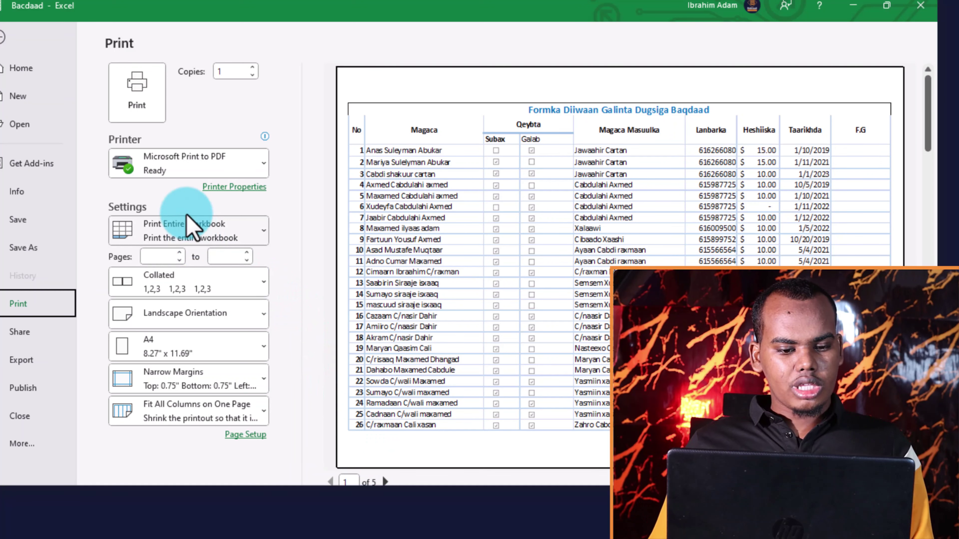
{"action": "mouse_move", "coordinate": [210, 175]}
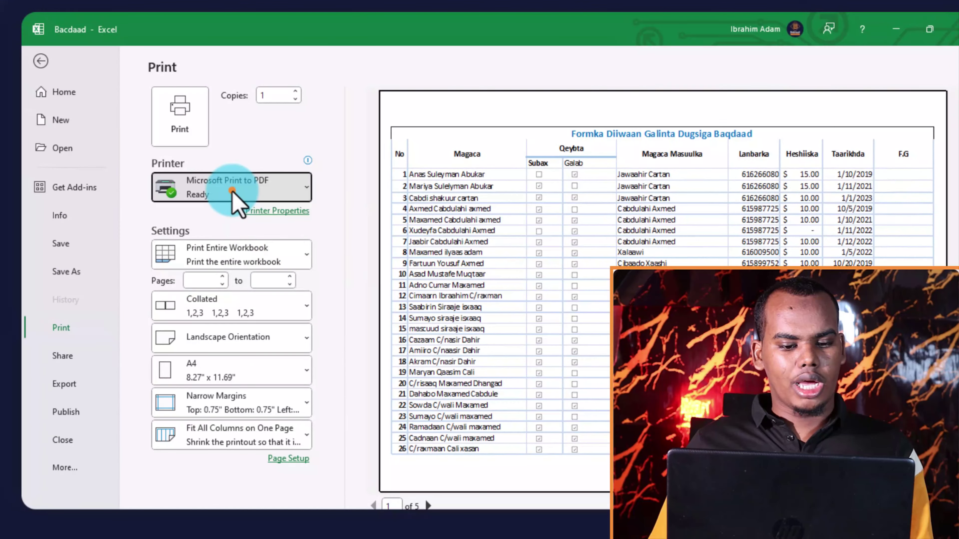
{"action": "left_click", "coordinate": [191, 172]}
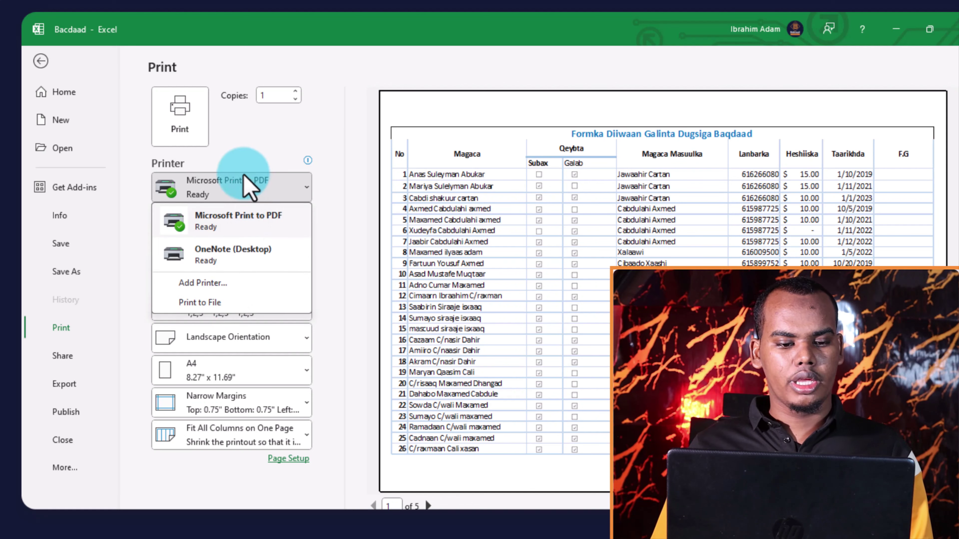
{"action": "left_click", "coordinate": [219, 143]}
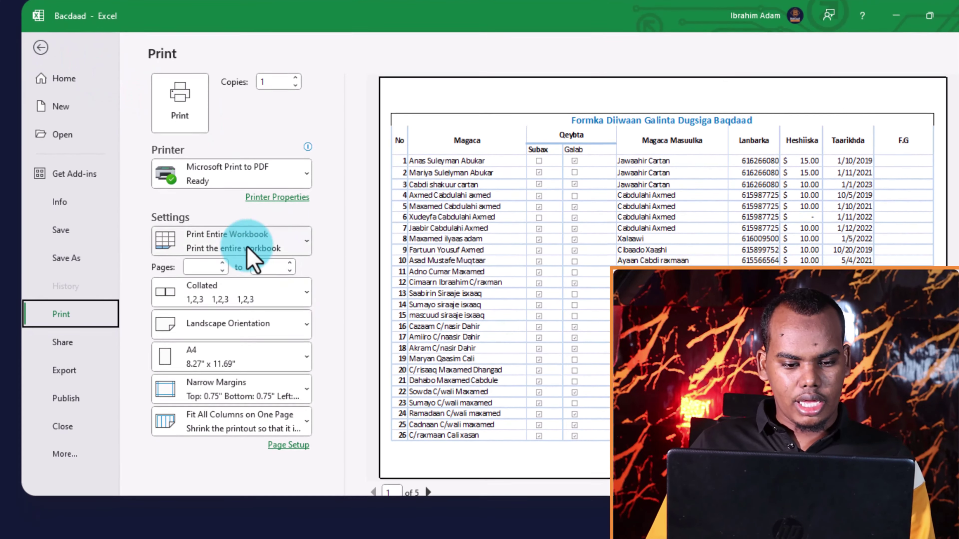
Step: Revert to Print Active Sheets, page through the 4 landscape pages, and exit the preview
{"action": "left_click", "coordinate": [251, 225]}
{"action": "left_click", "coordinate": [247, 294]}
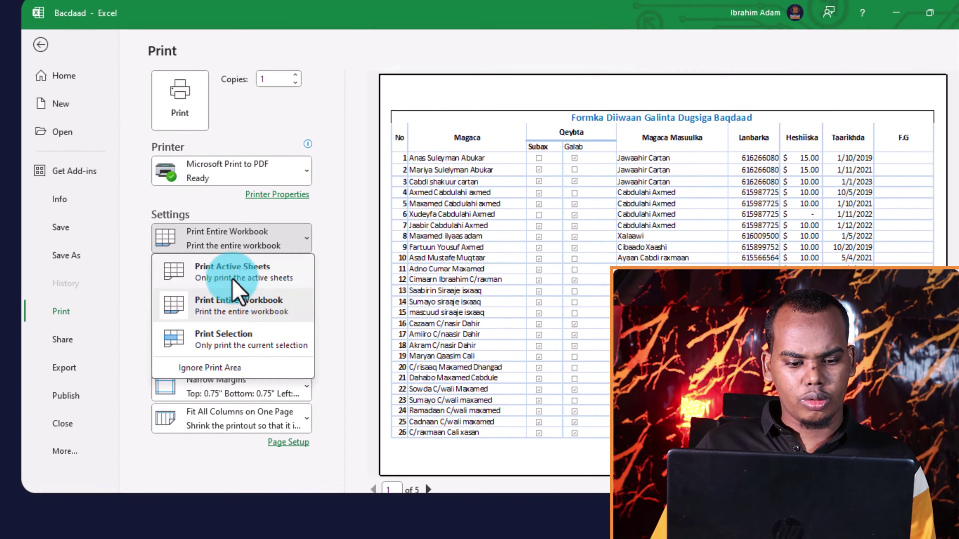
{"action": "left_click", "coordinate": [274, 264]}
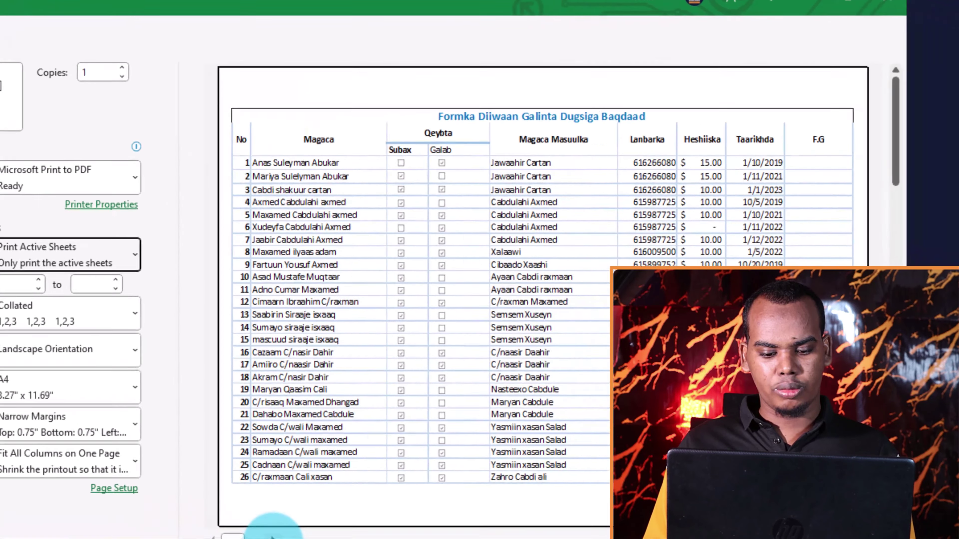
{"action": "scroll", "coordinate": [235, 375], "scroll_direction": "down", "scroll_amount": 1}
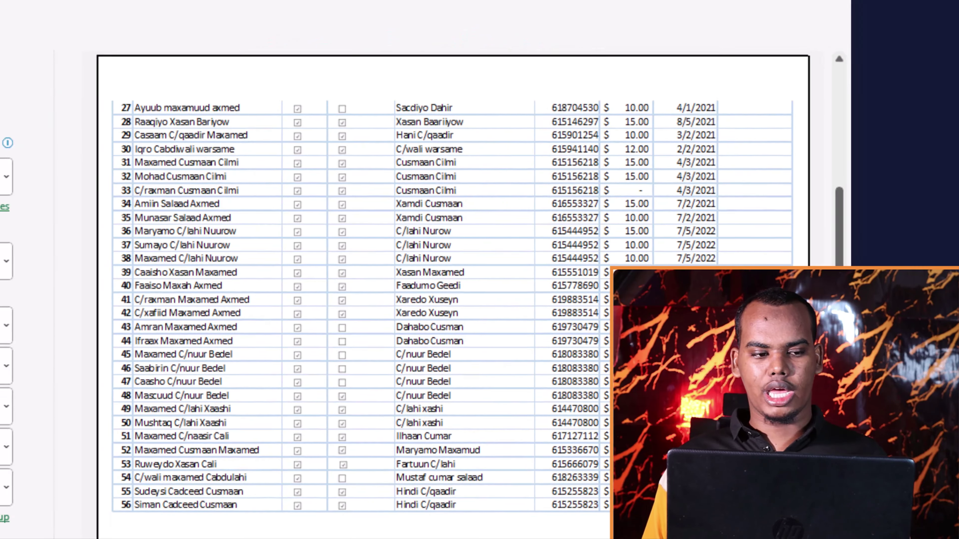
{"action": "left_click", "coordinate": [38, 62]}
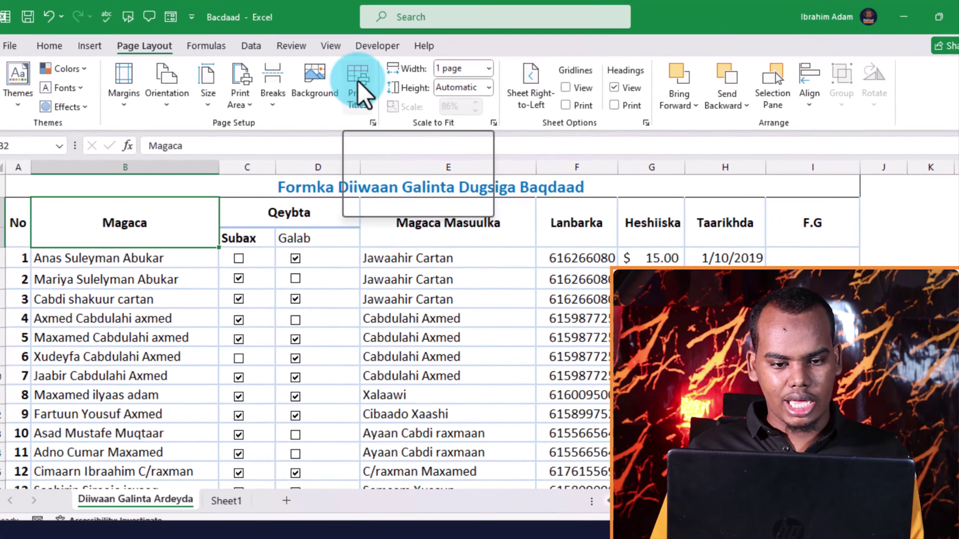
Step: Set rows $2:$3 to repeat at the top of every printed page
{"action": "left_click", "coordinate": [358, 89]}
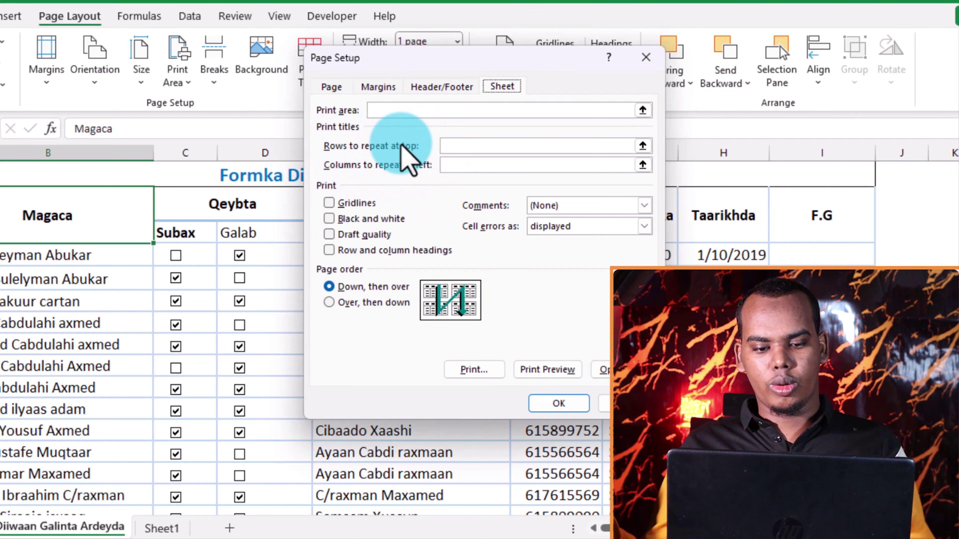
{"action": "left_click", "coordinate": [642, 145]}
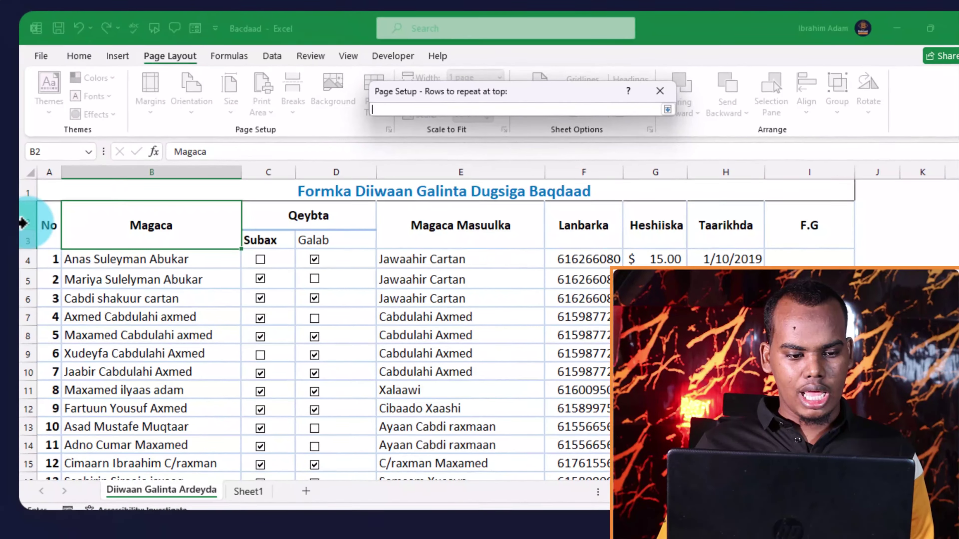
{"action": "left_click_drag", "start_coordinate": [24, 223], "coordinate": [25, 241]}
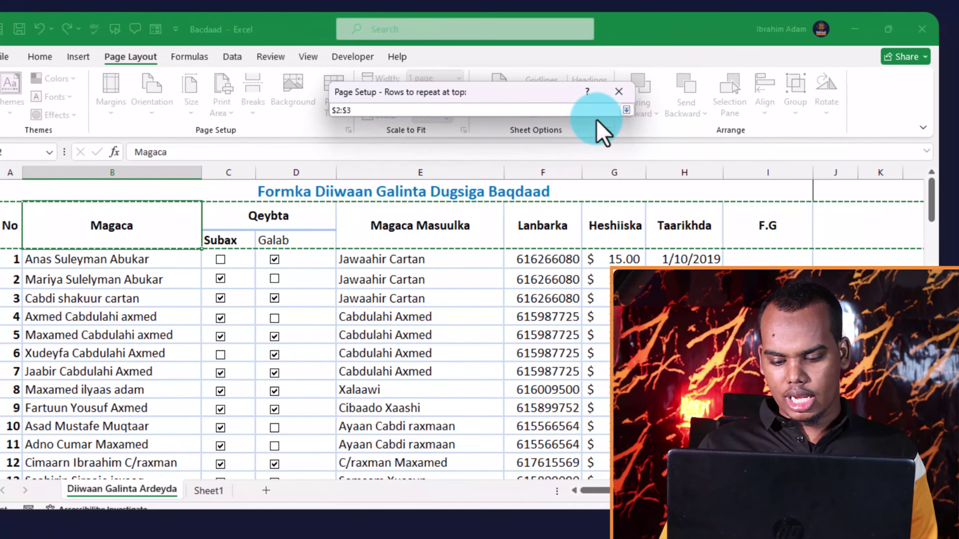
{"action": "key", "text": "Return"}
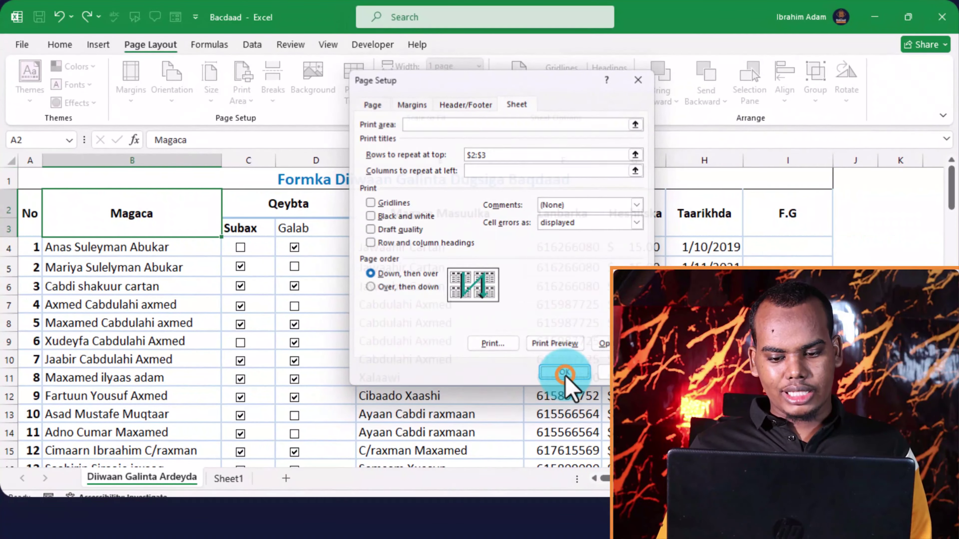
{"action": "left_click", "coordinate": [543, 384]}
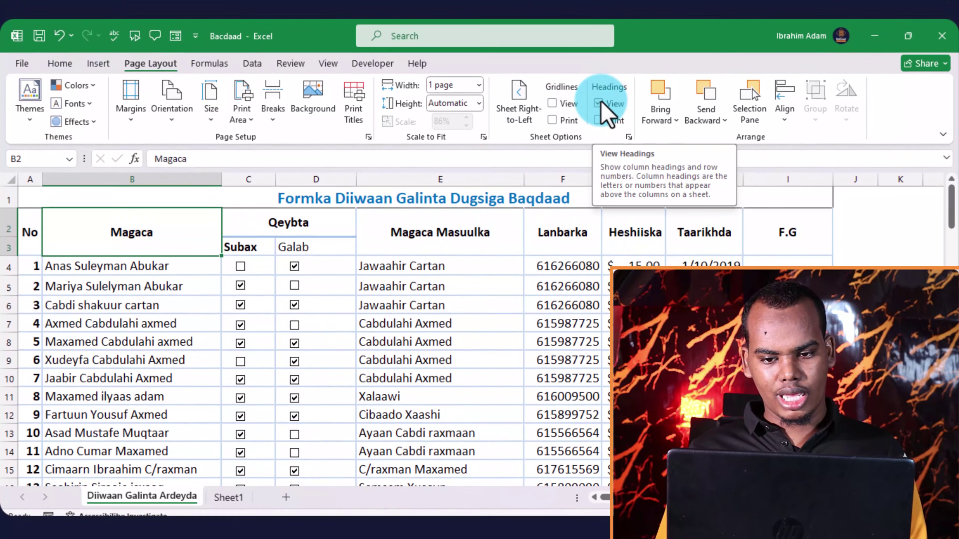
Step: Toggle the row and column headings off and back on, then preview the repeated titles
{"action": "left_click", "coordinate": [604, 103]}
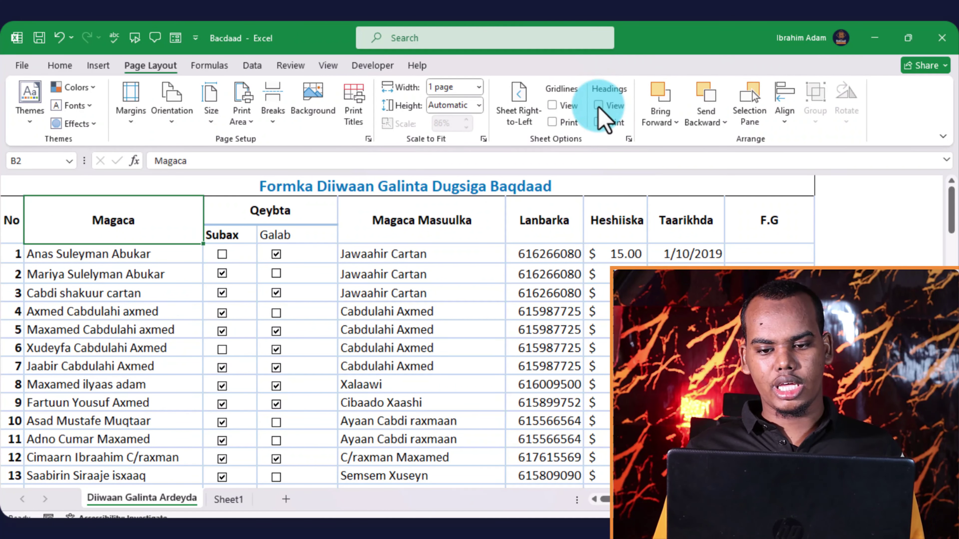
{"action": "left_click", "coordinate": [599, 106]}
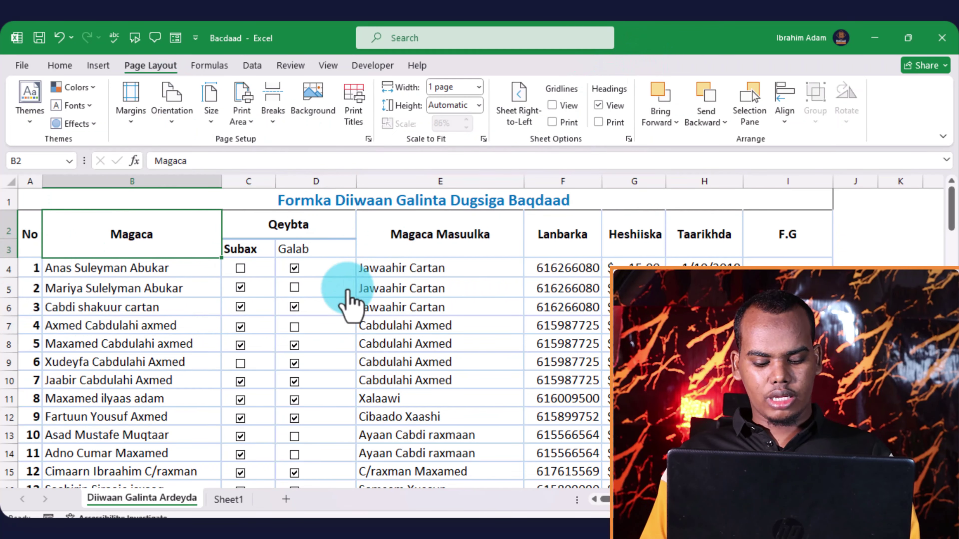
{"action": "key", "text": "ctrl+p"}
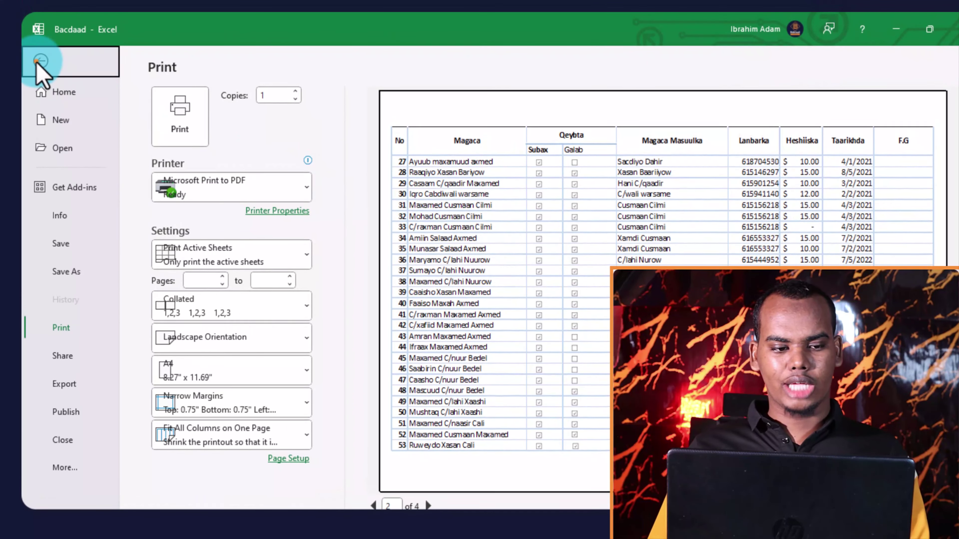
Step: Check the landscape, one-page-wide, margin and $2:$3 repeat-row settings in Page Setup, then close it
{"action": "left_click", "coordinate": [40, 36]}
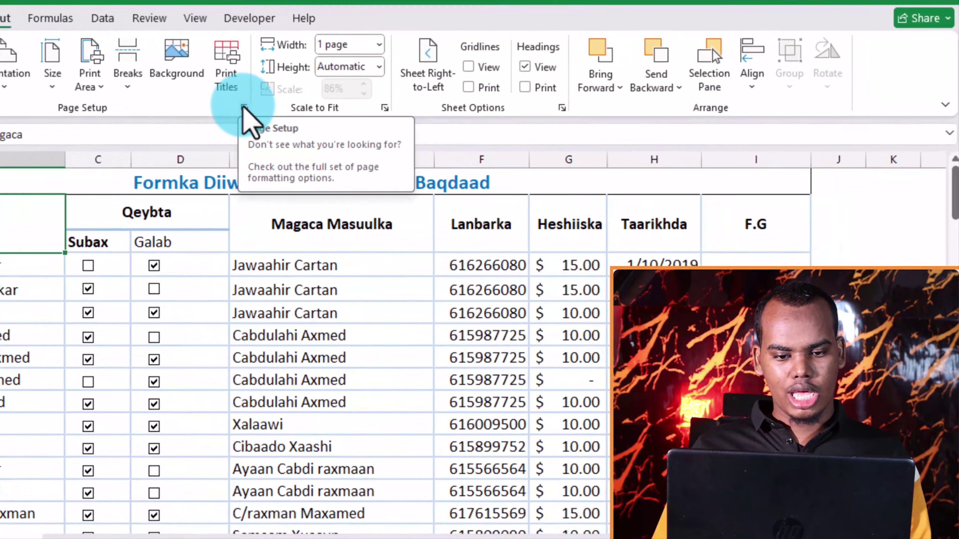
{"action": "left_click", "coordinate": [390, 130]}
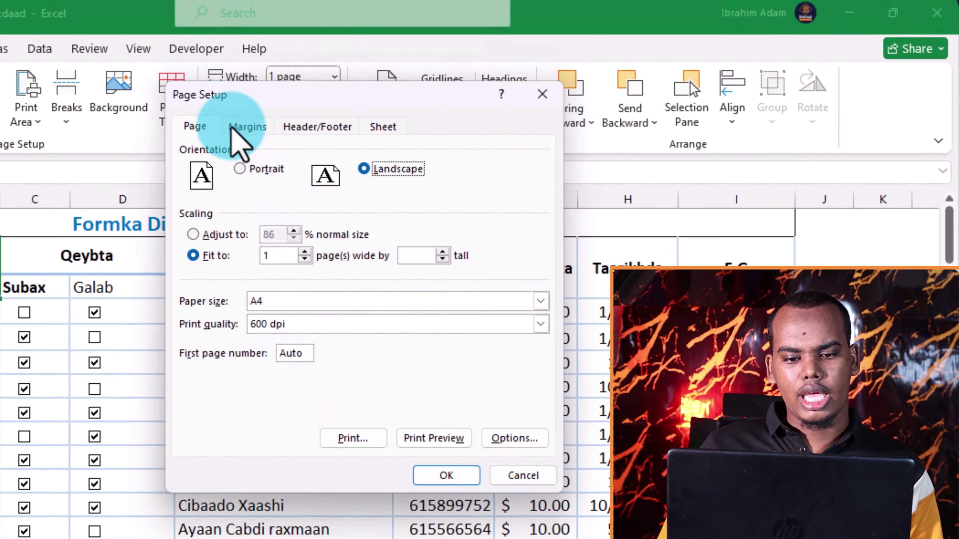
{"action": "left_click", "coordinate": [249, 137]}
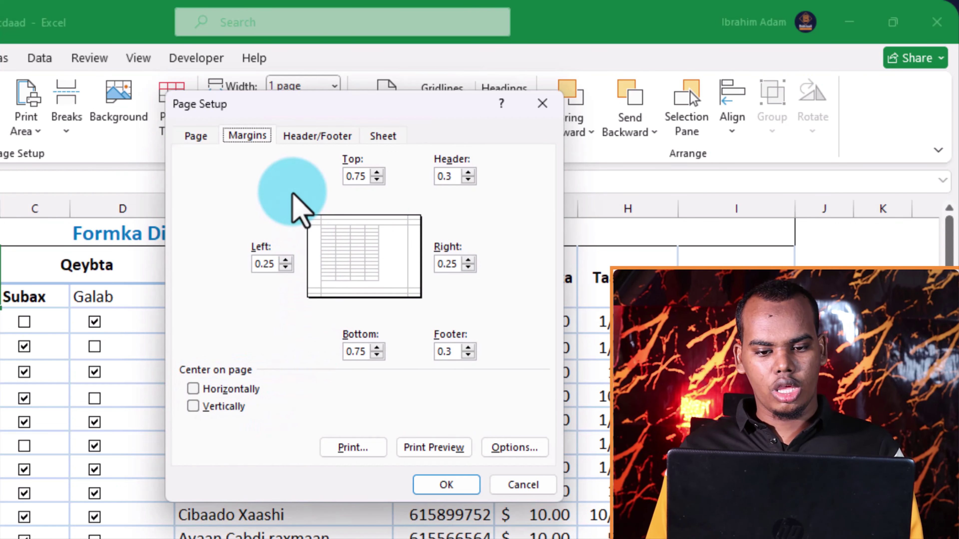
{"action": "left_click", "coordinate": [302, 136]}
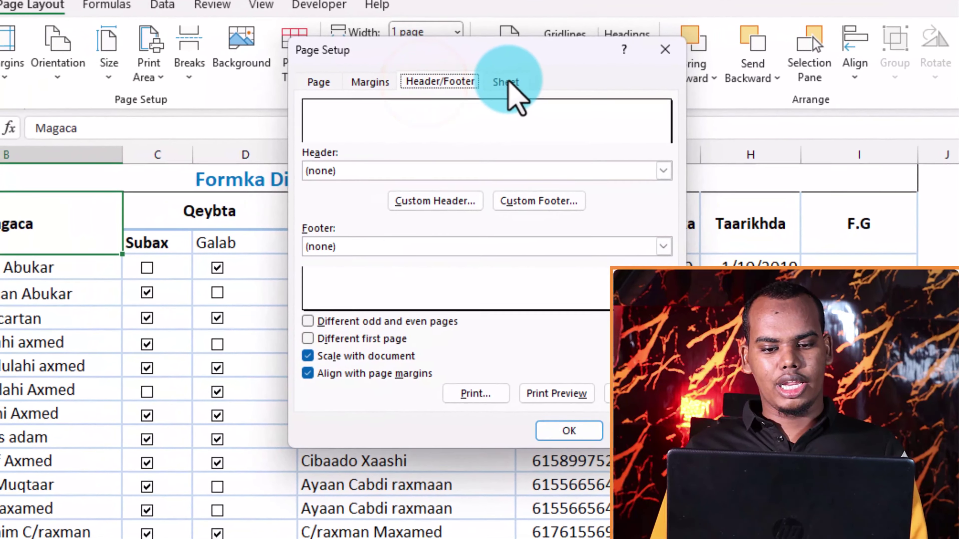
{"action": "left_click", "coordinate": [449, 107]}
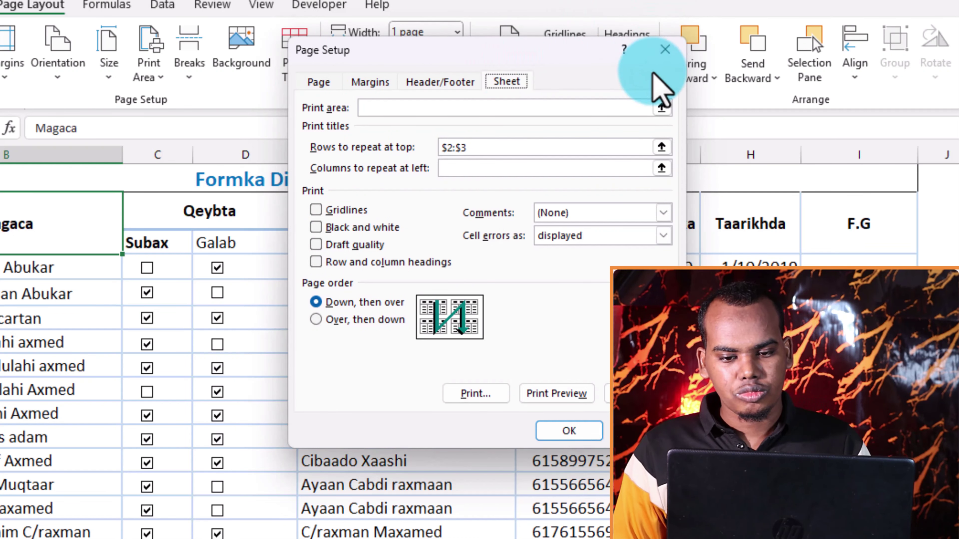
{"action": "left_click", "coordinate": [665, 49]}
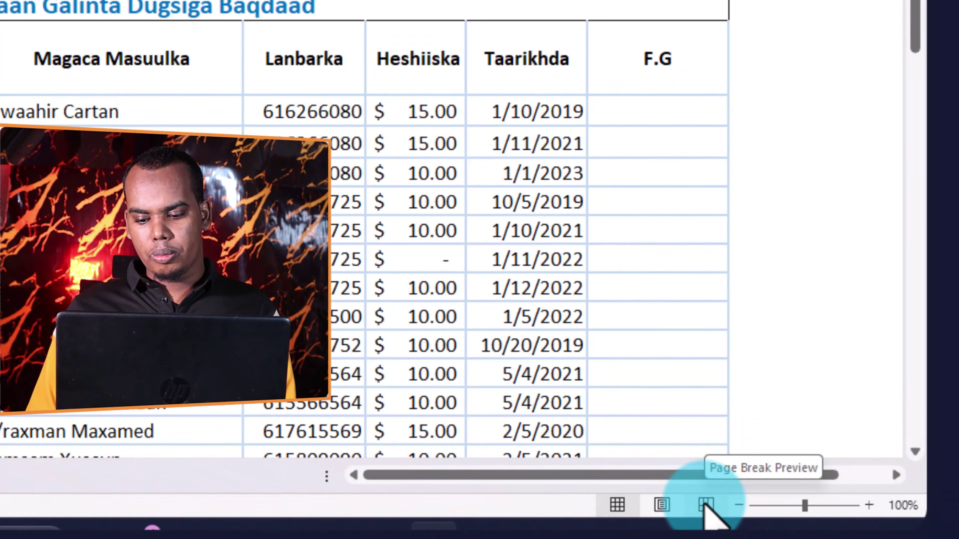
Step: In Page Break Preview, pull the bottom page break up to end just below the data
{"action": "left_click", "coordinate": [705, 505]}
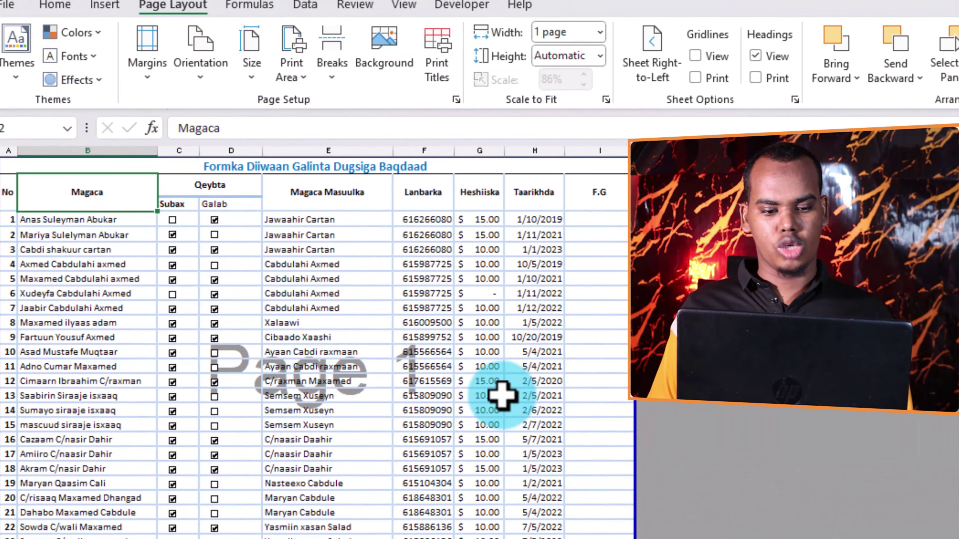
{"action": "scroll", "coordinate": [503, 393], "scroll_direction": "down", "scroll_amount": 2}
{"action": "scroll", "coordinate": [432, 284], "scroll_direction": "down", "scroll_amount": 1}
{"action": "scroll", "coordinate": [432, 296], "scroll_direction": "down", "scroll_amount": 4}
{"action": "scroll", "coordinate": [432, 296], "scroll_direction": "down", "scroll_amount": 2}
{"action": "scroll", "coordinate": [370, 366], "scroll_direction": "down", "scroll_amount": 2}
{"action": "scroll", "coordinate": [370, 366], "scroll_direction": "down", "scroll_amount": 4}
{"action": "scroll", "coordinate": [370, 367], "scroll_direction": "down", "scroll_amount": 4}
{"action": "scroll", "coordinate": [370, 367], "scroll_direction": "down", "scroll_amount": 3}
{"action": "scroll", "coordinate": [371, 366], "scroll_direction": "down", "scroll_amount": 4}
{"action": "scroll", "coordinate": [372, 368], "scroll_direction": "down", "scroll_amount": 1}
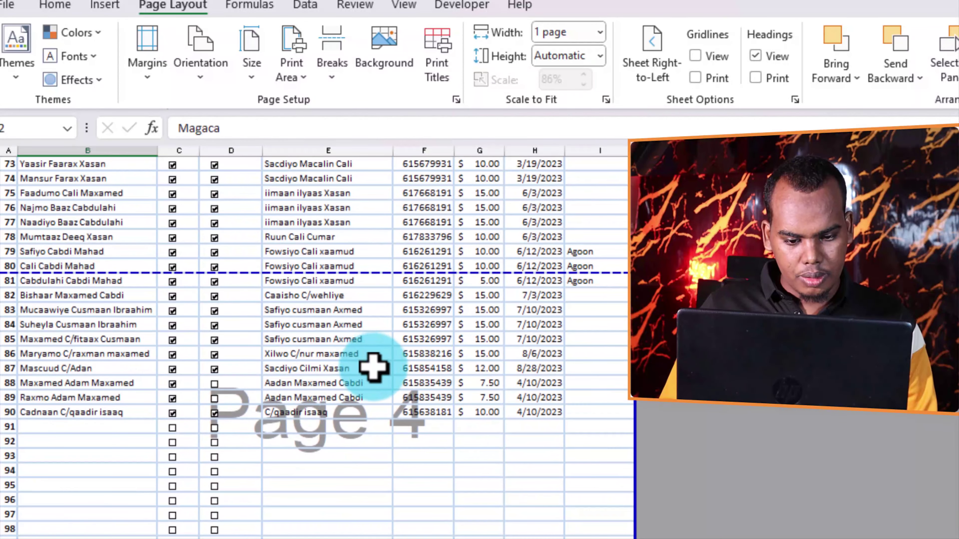
{"action": "scroll", "coordinate": [373, 368], "scroll_direction": "down", "scroll_amount": 2}
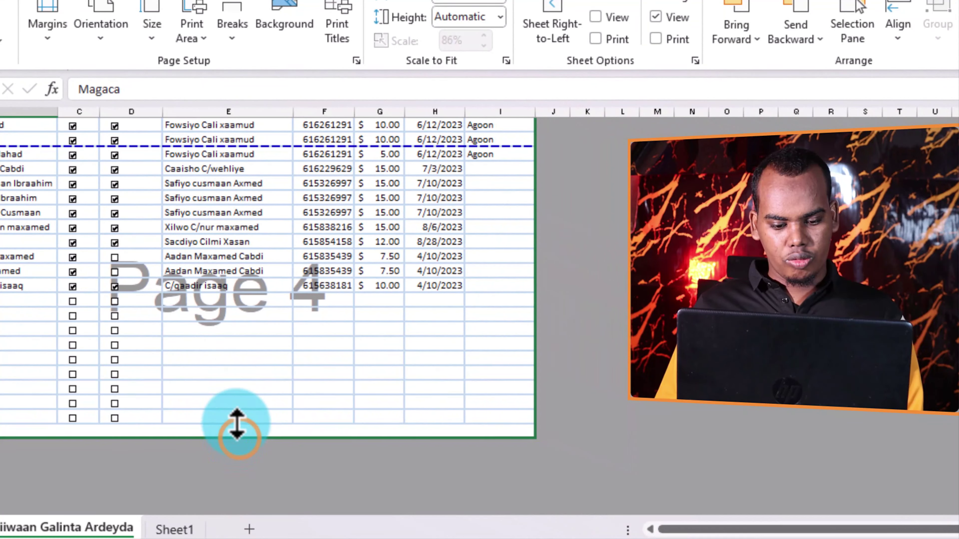
{"action": "left_click_drag", "start_coordinate": [237, 438], "coordinate": [244, 337]}
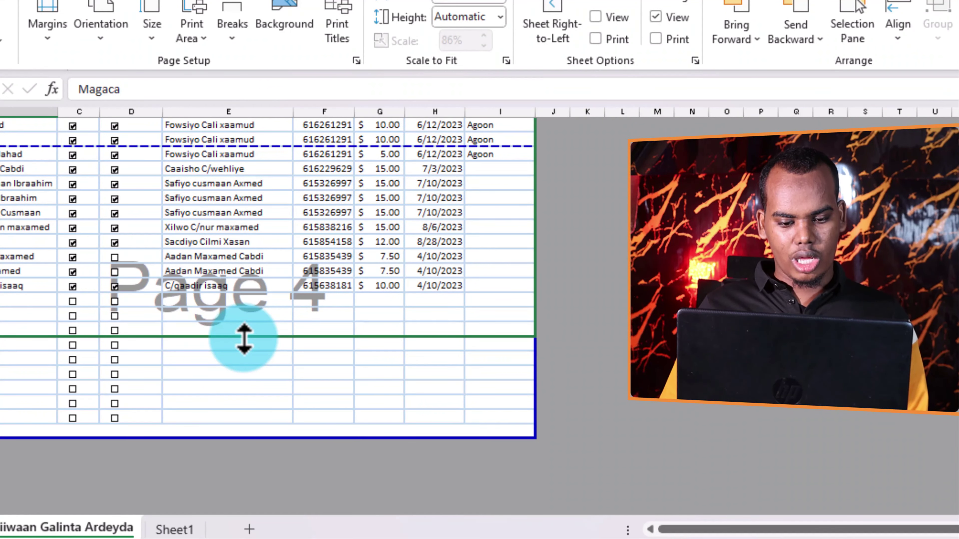
{"action": "left_click_drag", "start_coordinate": [244, 339], "coordinate": [210, 17]}
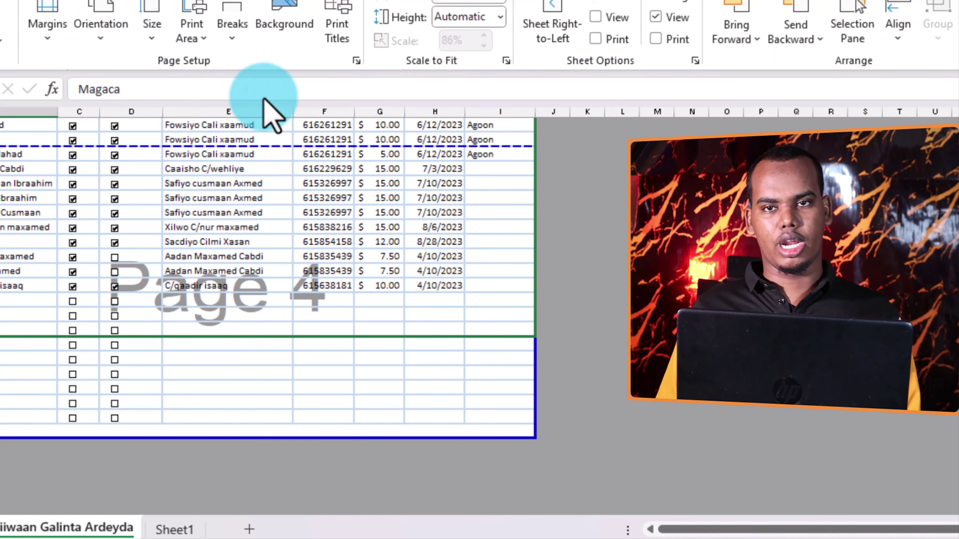
Step: Drag the right page break left so column I is excluded from the print area
{"action": "scroll", "coordinate": [287, 170], "scroll_direction": "up", "scroll_amount": 20}
{"action": "scroll", "coordinate": [349, 275], "scroll_direction": "down", "scroll_amount": 5}
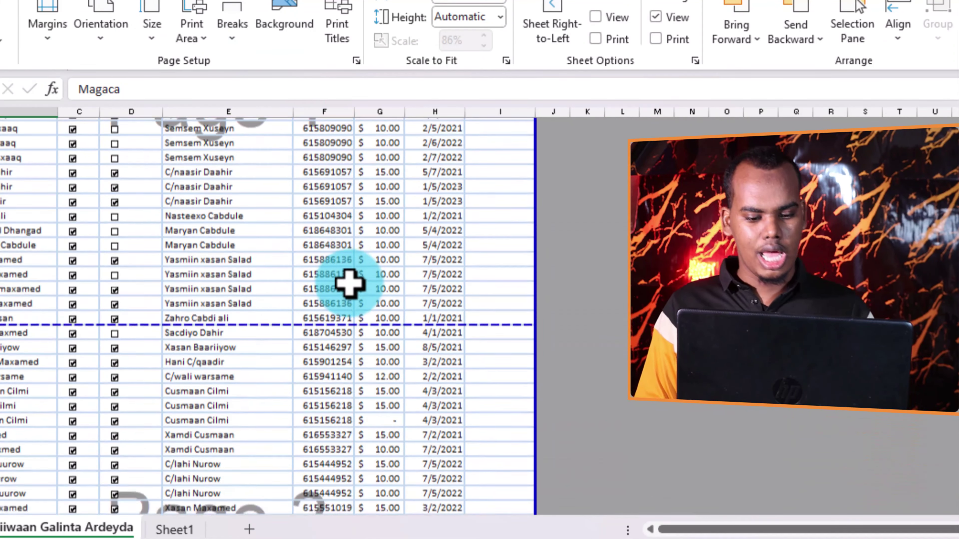
{"action": "scroll", "coordinate": [346, 285], "scroll_direction": "down", "scroll_amount": 7}
{"action": "scroll", "coordinate": [342, 311], "scroll_direction": "down", "scroll_amount": 3}
{"action": "scroll", "coordinate": [343, 311], "scroll_direction": "down", "scroll_amount": 4}
{"action": "scroll", "coordinate": [342, 310], "scroll_direction": "down", "scroll_amount": 5}
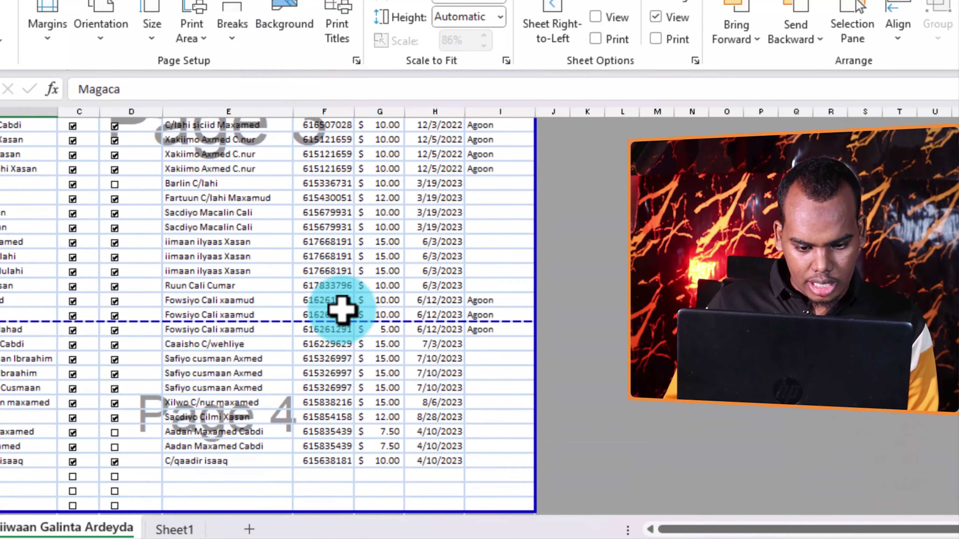
{"action": "scroll", "coordinate": [342, 311], "scroll_direction": "down", "scroll_amount": 2}
{"action": "scroll", "coordinate": [302, 329], "scroll_direction": "down", "scroll_amount": 2}
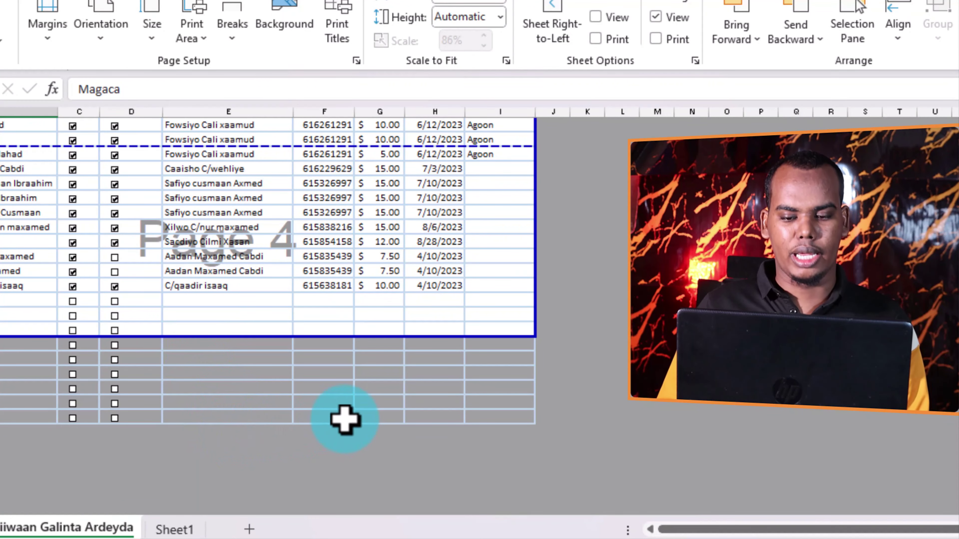
{"action": "scroll", "coordinate": [378, 411], "scroll_direction": "up", "scroll_amount": 4}
{"action": "scroll", "coordinate": [454, 408], "scroll_direction": "up", "scroll_amount": 5}
{"action": "scroll", "coordinate": [490, 410], "scroll_direction": "up", "scroll_amount": 6}
{"action": "scroll", "coordinate": [495, 389], "scroll_direction": "up", "scroll_amount": 4}
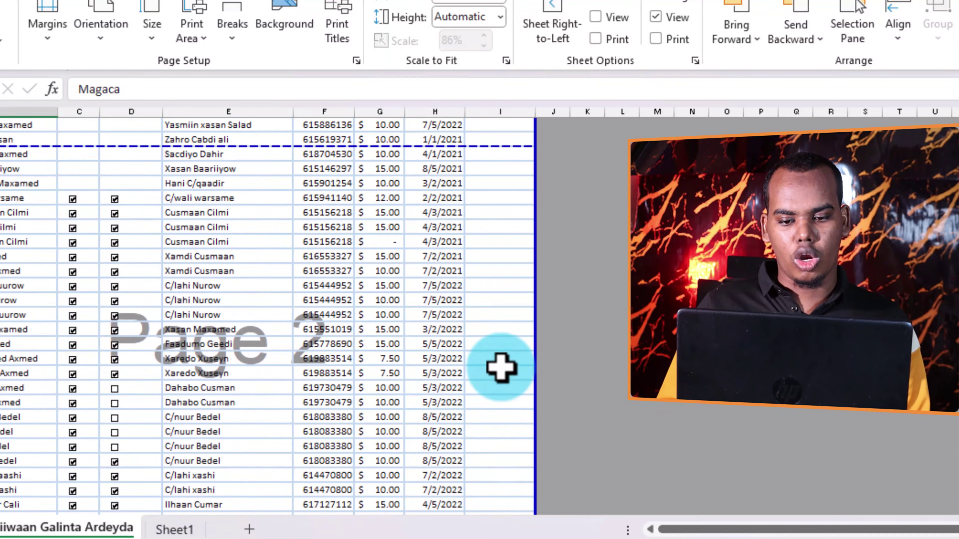
{"action": "scroll", "coordinate": [506, 340], "scroll_direction": "up", "scroll_amount": 7}
{"action": "scroll", "coordinate": [495, 227], "scroll_direction": "up", "scroll_amount": 2}
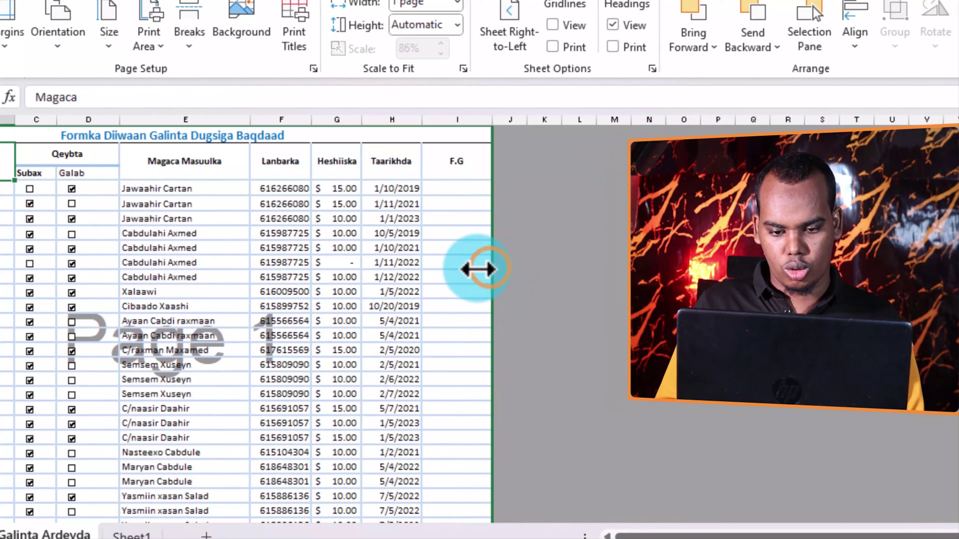
{"action": "left_click_drag", "start_coordinate": [478, 269], "coordinate": [428, 280]}
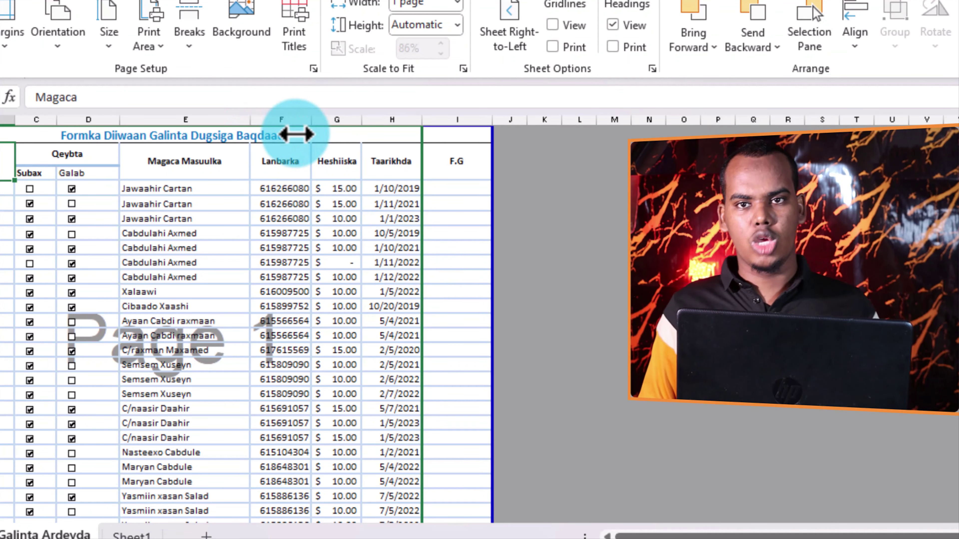
{"action": "left_click_drag", "start_coordinate": [296, 134], "coordinate": [423, 163]}
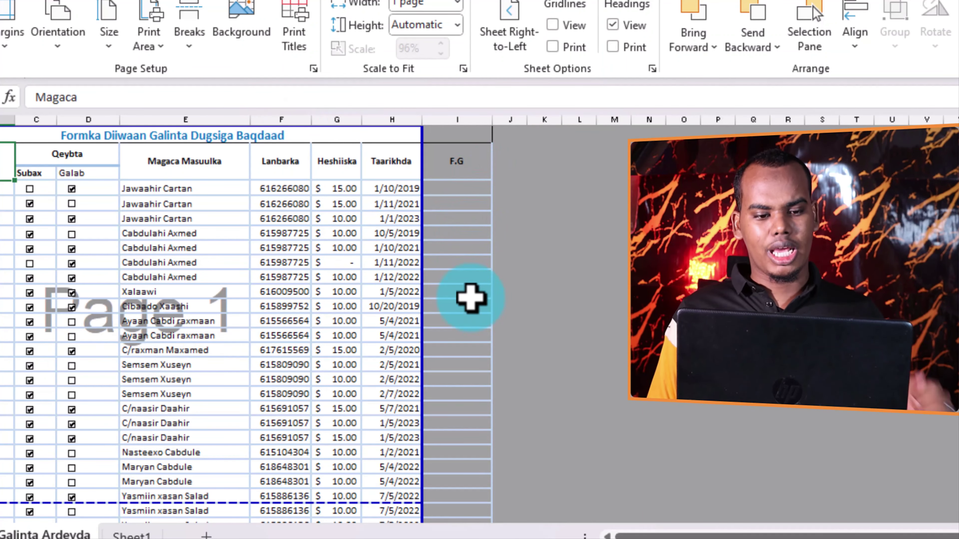
{"action": "scroll", "coordinate": [460, 321], "scroll_direction": "down", "scroll_amount": 2}
{"action": "scroll", "coordinate": [461, 322], "scroll_direction": "up", "scroll_amount": 2}
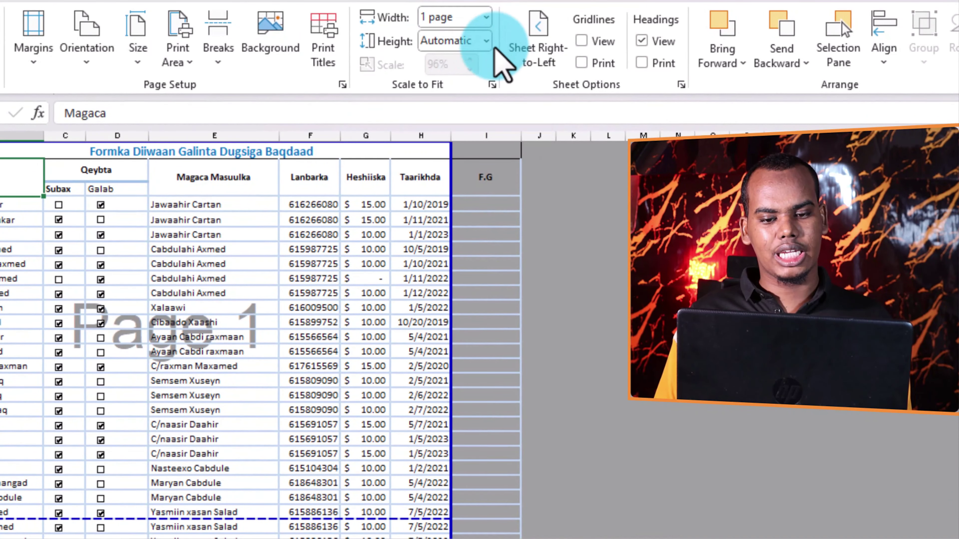
Step: Set the printout height to 3 pages, scaling the sheet to 73%
{"action": "left_click", "coordinate": [486, 41]}
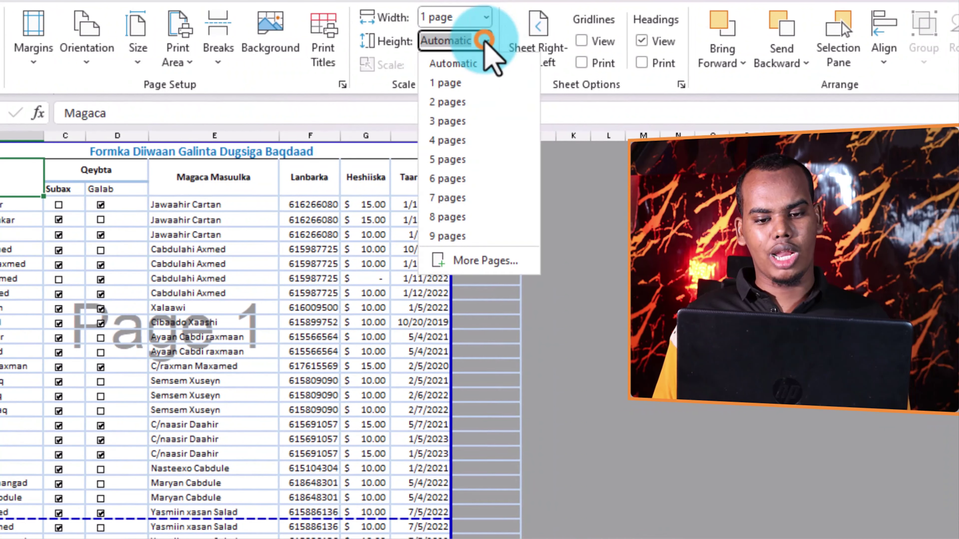
{"action": "left_click", "coordinate": [465, 121]}
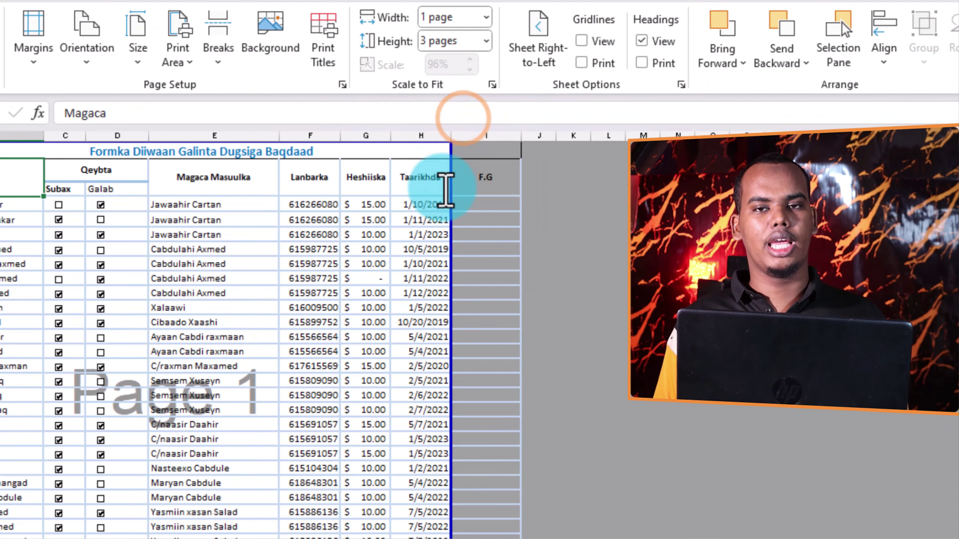
{"action": "scroll", "coordinate": [374, 385], "scroll_direction": "down", "scroll_amount": 5}
{"action": "scroll", "coordinate": [374, 385], "scroll_direction": "down", "scroll_amount": 2}
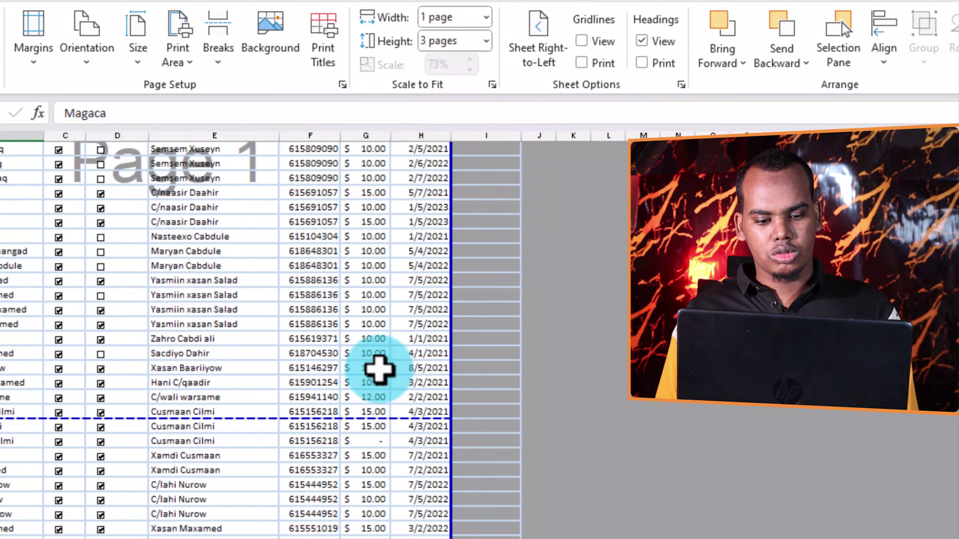
{"action": "scroll", "coordinate": [374, 385], "scroll_direction": "down", "scroll_amount": 2}
{"action": "scroll", "coordinate": [379, 360], "scroll_direction": "up", "scroll_amount": 8}
{"action": "scroll", "coordinate": [379, 360], "scroll_direction": "up", "scroll_amount": 1}
{"action": "scroll", "coordinate": [378, 360], "scroll_direction": "down", "scroll_amount": 1}
{"action": "scroll", "coordinate": [378, 359], "scroll_direction": "down", "scroll_amount": 10}
{"action": "scroll", "coordinate": [379, 356], "scroll_direction": "down", "scroll_amount": 3}
{"action": "scroll", "coordinate": [378, 355], "scroll_direction": "down", "scroll_amount": 4}
{"action": "scroll", "coordinate": [377, 353], "scroll_direction": "down", "scroll_amount": 5}
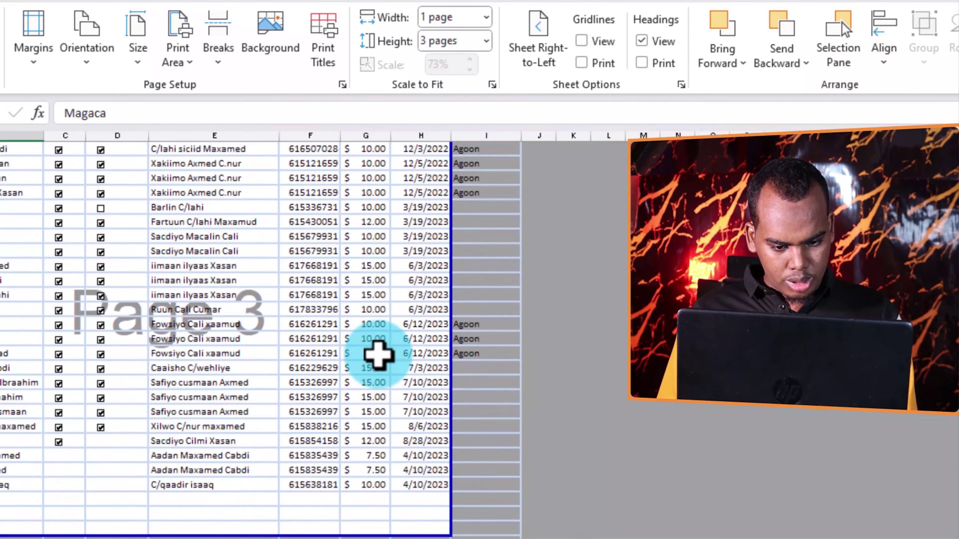
{"action": "scroll", "coordinate": [377, 354], "scroll_direction": "down", "scroll_amount": 3}
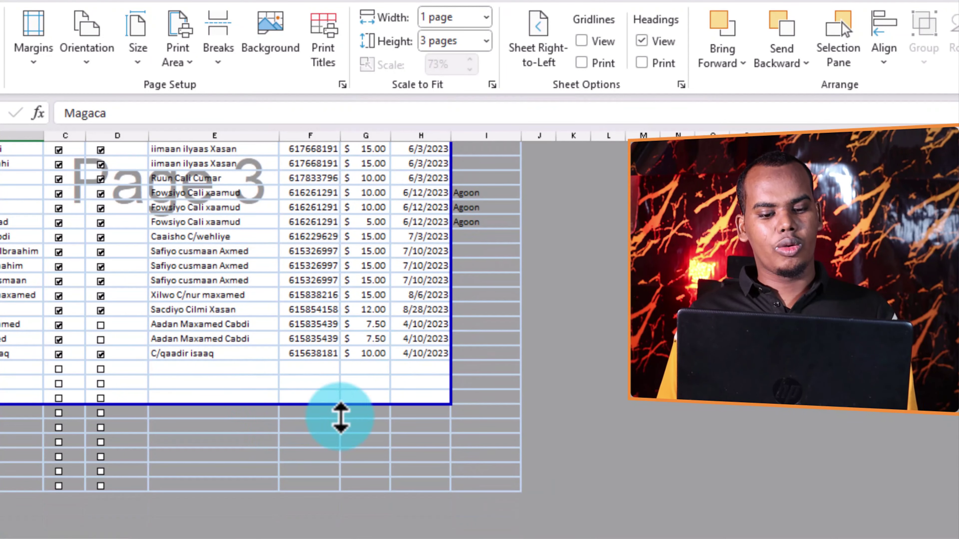
{"action": "scroll", "coordinate": [341, 418], "scroll_direction": "up", "scroll_amount": 5}
{"action": "scroll", "coordinate": [353, 423], "scroll_direction": "up", "scroll_amount": 10}
{"action": "scroll", "coordinate": [353, 423], "scroll_direction": "up", "scroll_amount": 10}
{"action": "scroll", "coordinate": [355, 416], "scroll_direction": "up", "scroll_amount": 4}
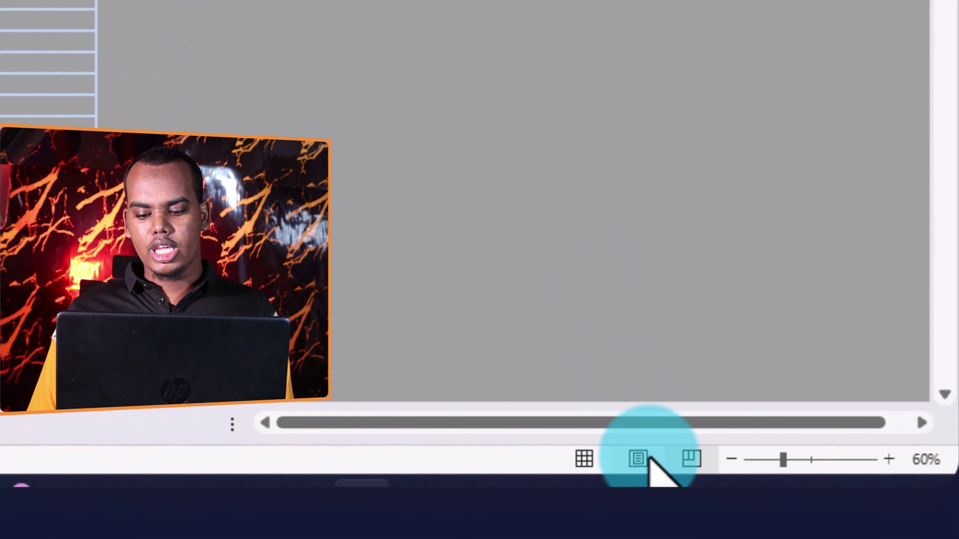
Step: Build a left header reading 'Pages' with the page number, 'of', and total page count
{"action": "left_click", "coordinate": [639, 458]}
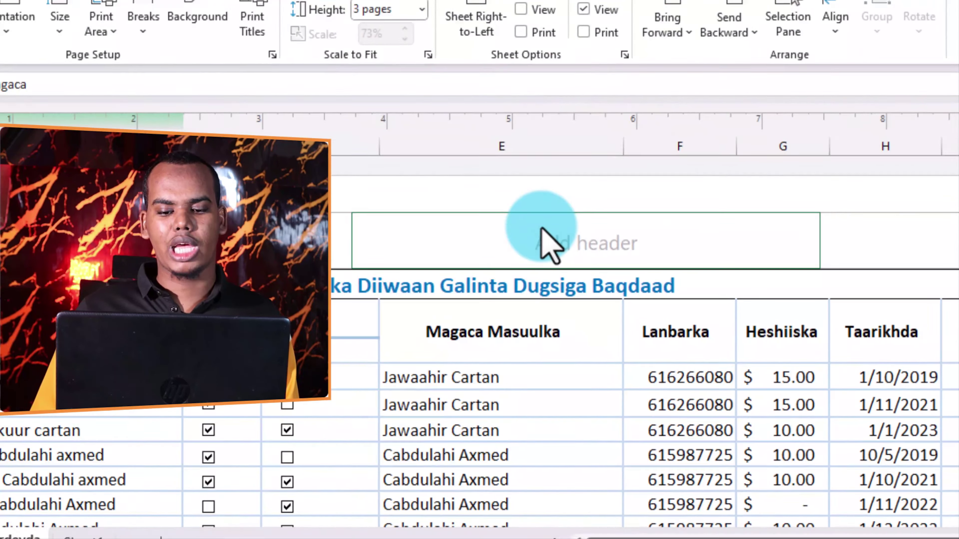
{"action": "left_click", "coordinate": [575, 253]}
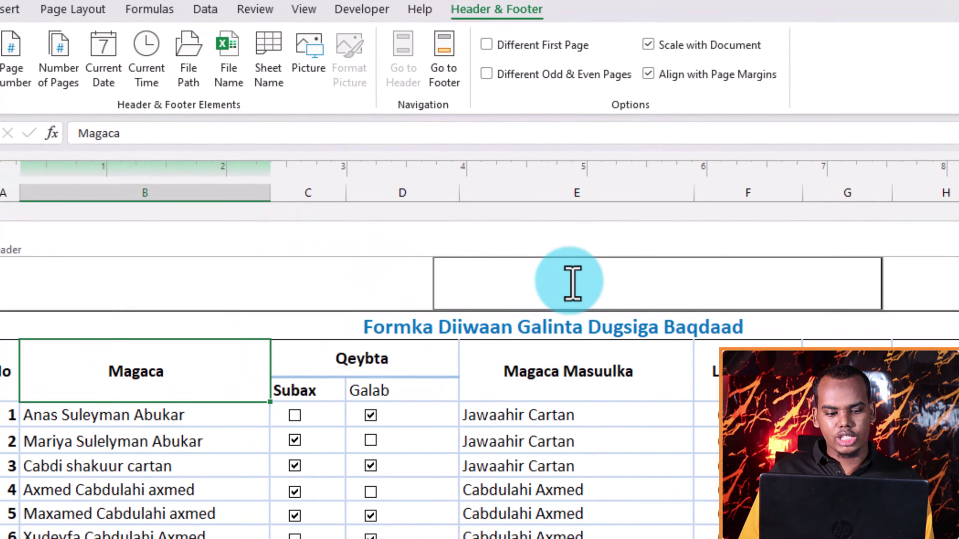
{"action": "left_click", "coordinate": [409, 321]}
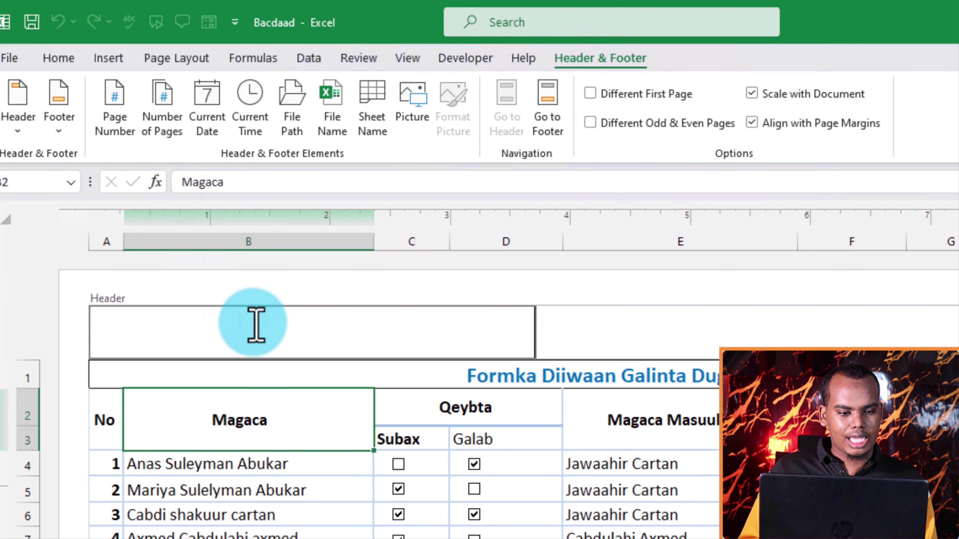
{"action": "left_click", "coordinate": [115, 106]}
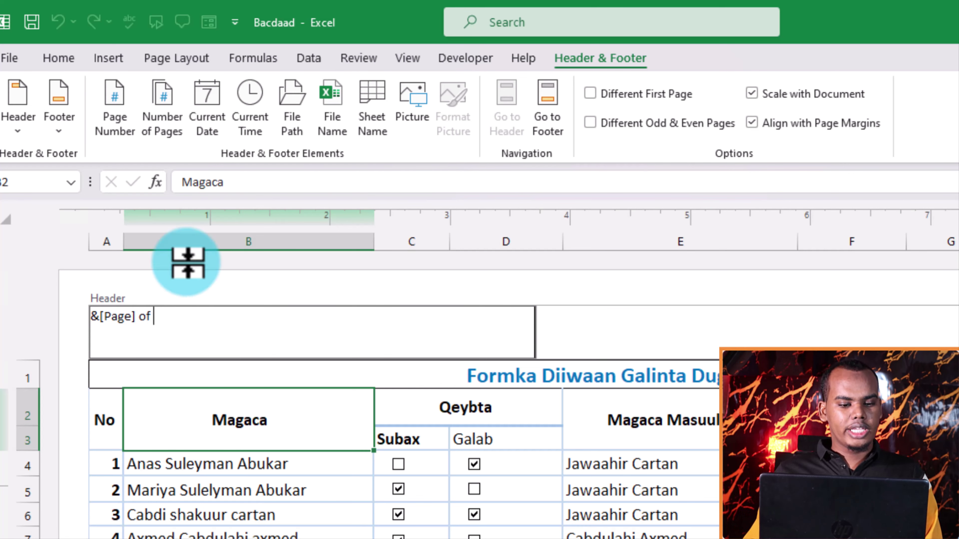
{"action": "left_click", "coordinate": [162, 102]}
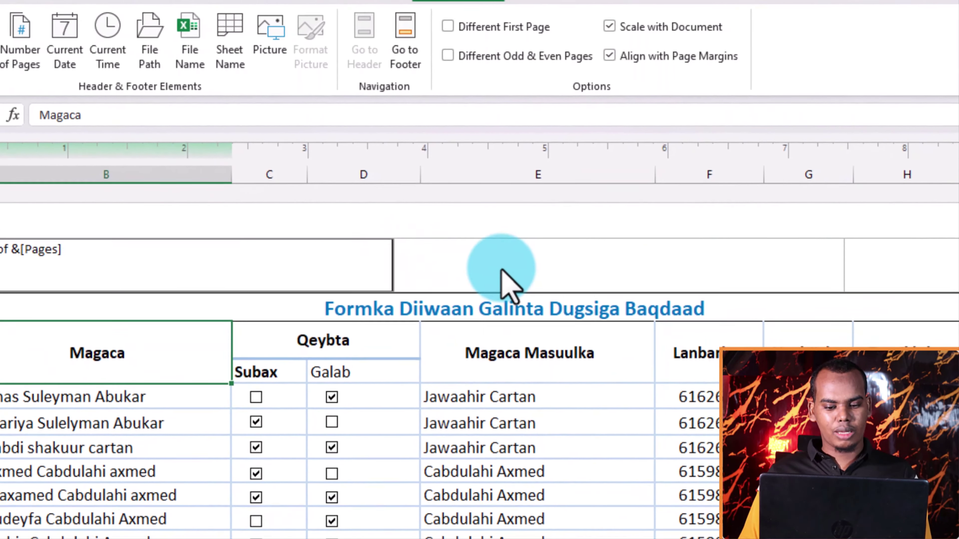
{"action": "left_click", "coordinate": [644, 335]}
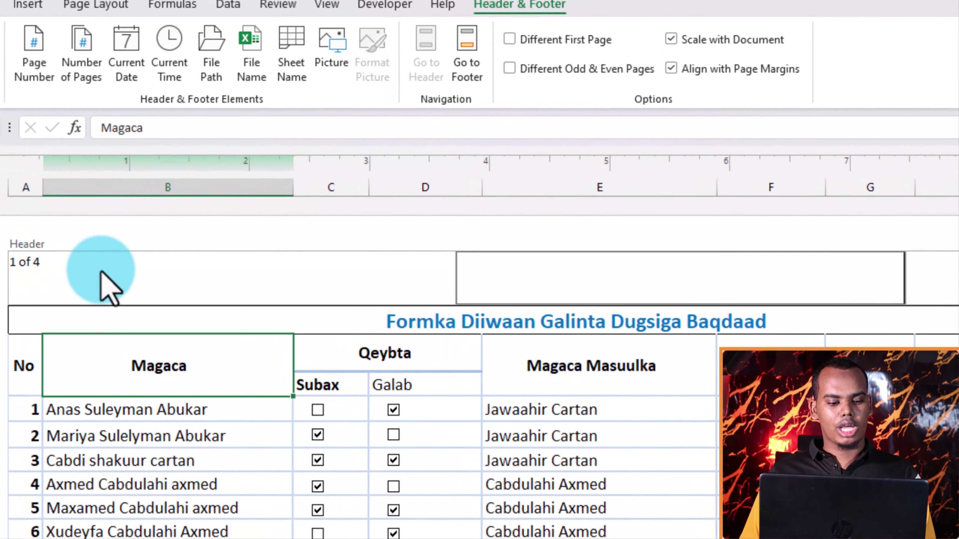
Step: Confirm the left header renders as 'Pages 1 of 4' through page 4 on each page
{"action": "left_click", "coordinate": [103, 275]}
{"action": "left_click_drag", "start_coordinate": [124, 262], "coordinate": [14, 275]}
{"action": "type", "text": "Pages &[Page] of &[Pages]"}
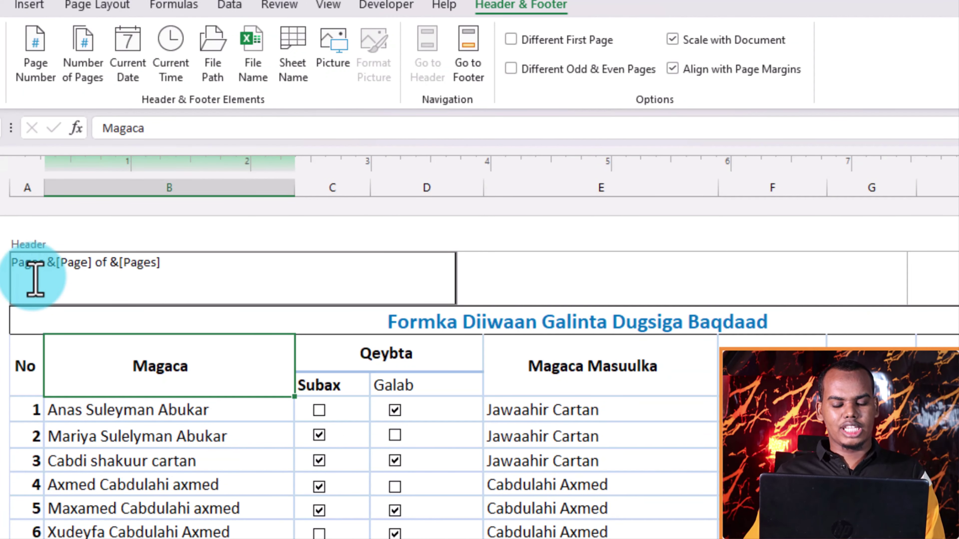
{"action": "left_click", "coordinate": [616, 289]}
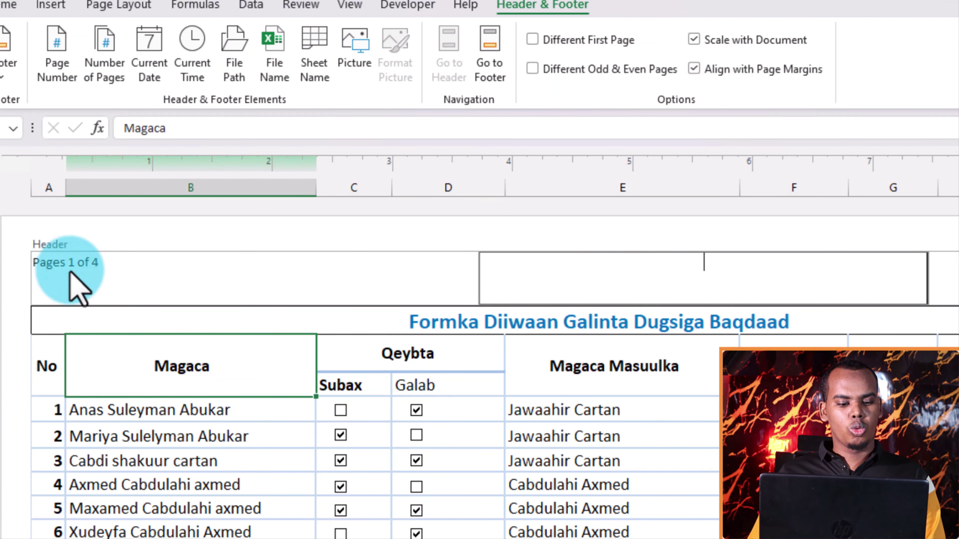
{"action": "left_click", "coordinate": [125, 269]}
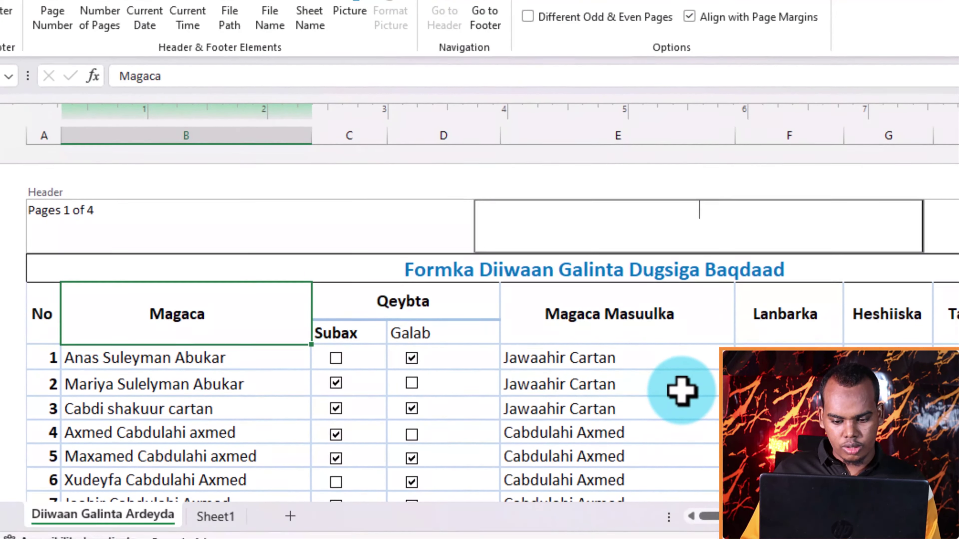
{"action": "left_click", "coordinate": [682, 392]}
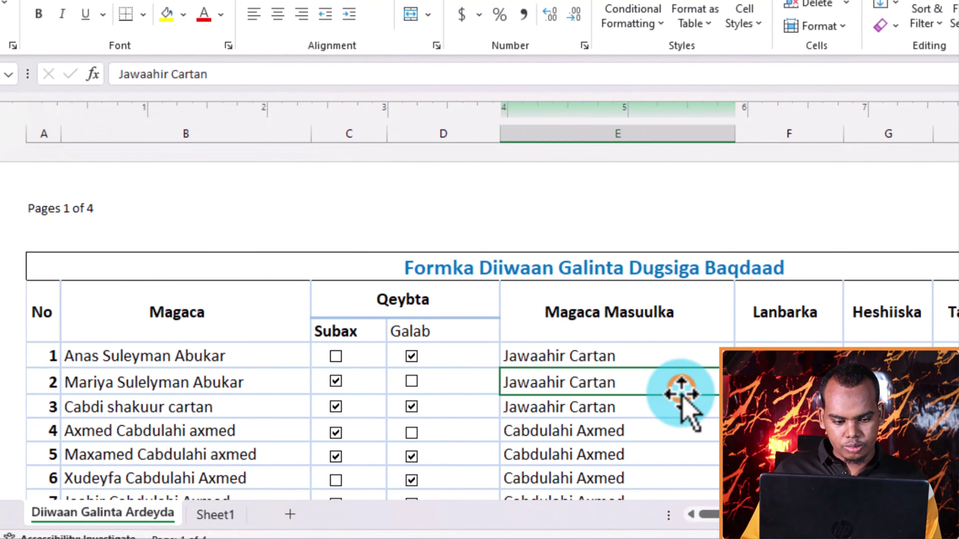
{"action": "scroll", "coordinate": [593, 435], "scroll_direction": "down", "scroll_amount": 6}
{"action": "scroll", "coordinate": [581, 429], "scroll_direction": "down", "scroll_amount": 6}
{"action": "scroll", "coordinate": [582, 428], "scroll_direction": "down", "scroll_amount": 5}
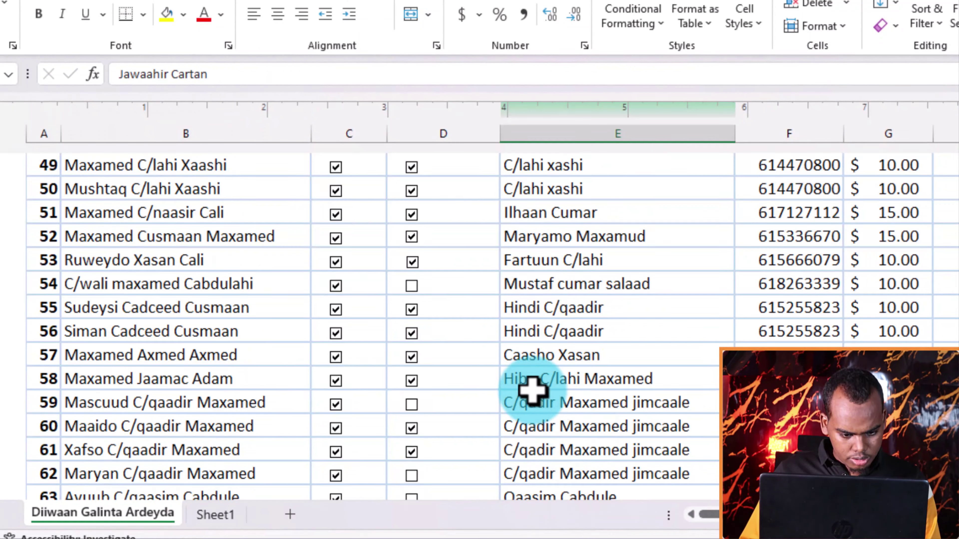
{"action": "scroll", "coordinate": [533, 393], "scroll_direction": "down", "scroll_amount": 5}
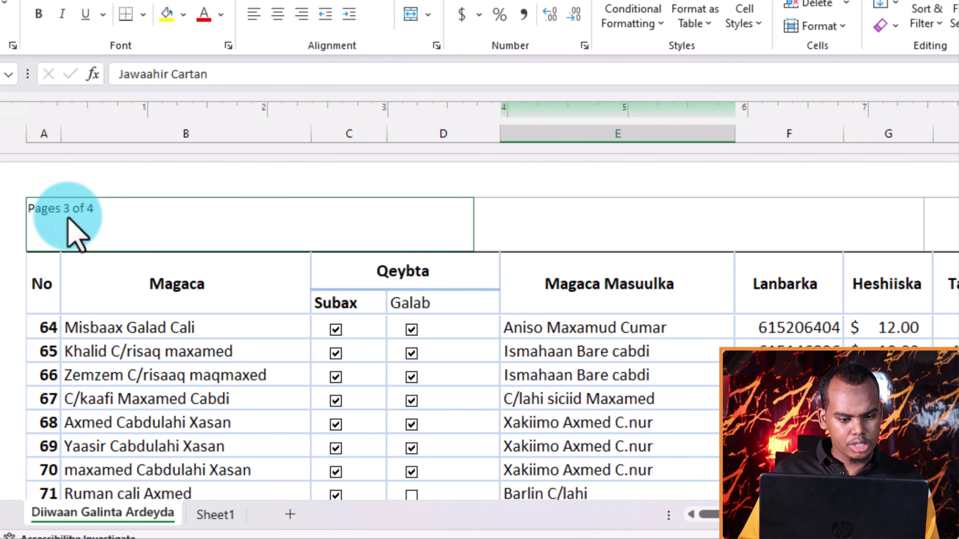
{"action": "scroll", "coordinate": [234, 287], "scroll_direction": "up", "scroll_amount": 3}
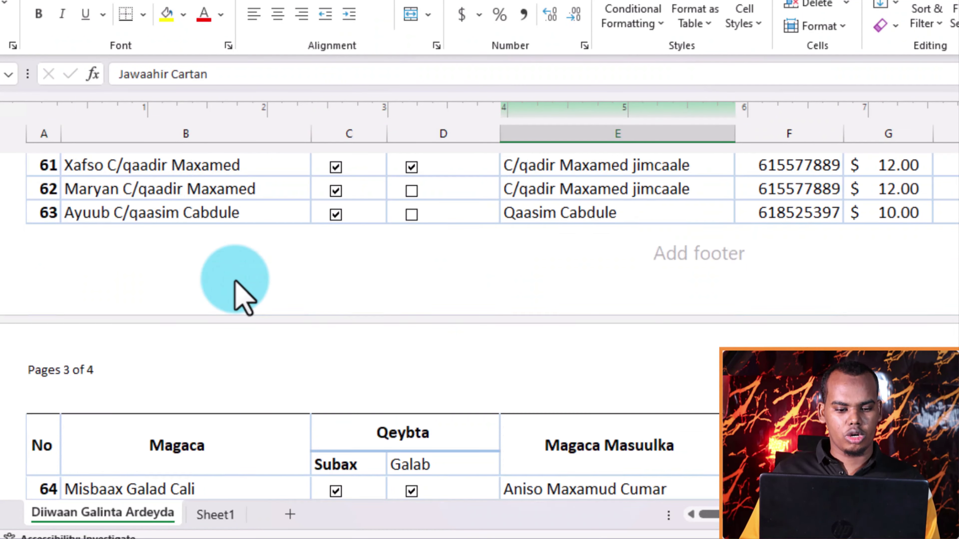
{"action": "scroll", "coordinate": [239, 294], "scroll_direction": "up", "scroll_amount": 5}
{"action": "scroll", "coordinate": [238, 288], "scroll_direction": "up", "scroll_amount": 4}
{"action": "scroll", "coordinate": [241, 285], "scroll_direction": "up", "scroll_amount": 4}
{"action": "scroll", "coordinate": [211, 329], "scroll_direction": "up", "scroll_amount": 1}
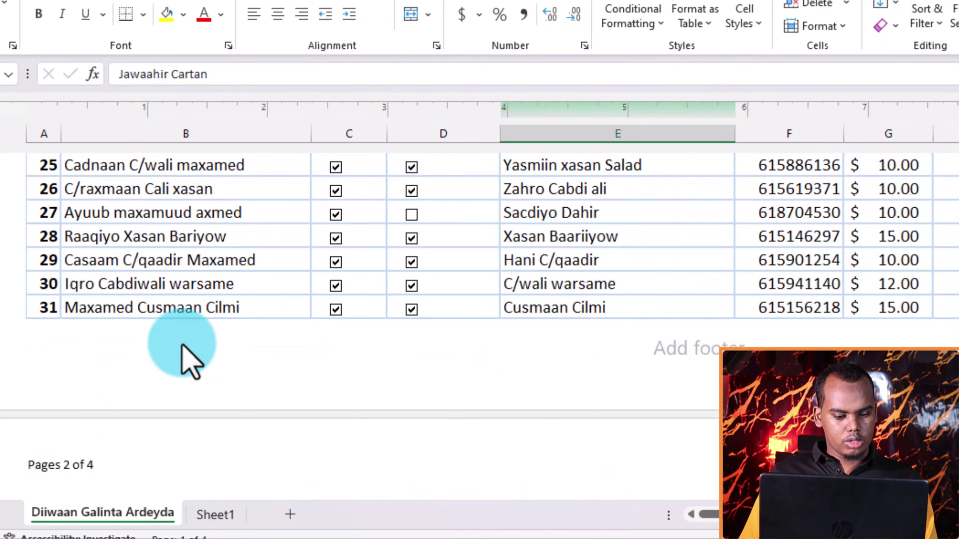
{"action": "scroll", "coordinate": [143, 412], "scroll_direction": "down", "scroll_amount": 1}
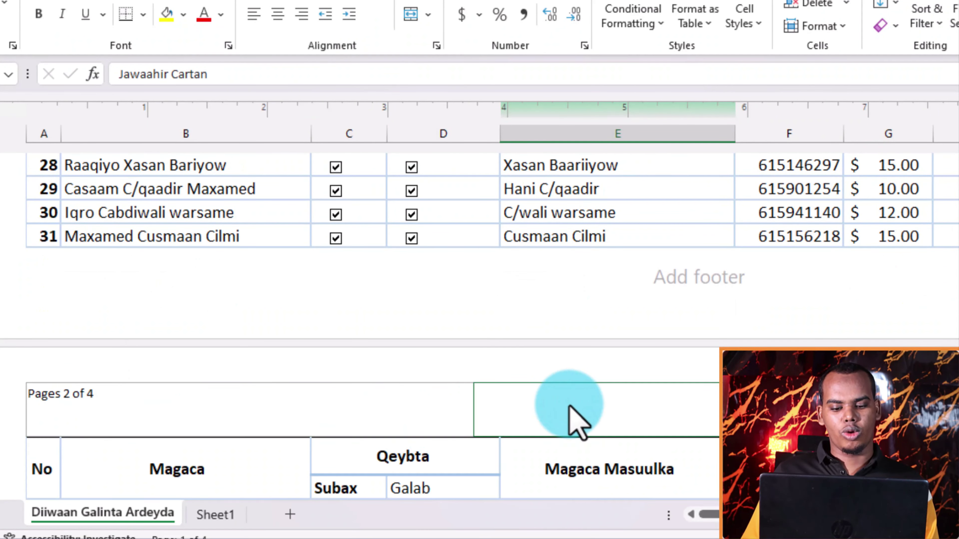
{"action": "scroll", "coordinate": [573, 422], "scroll_direction": "up", "scroll_amount": 5}
{"action": "scroll", "coordinate": [573, 400], "scroll_direction": "up", "scroll_amount": 5}
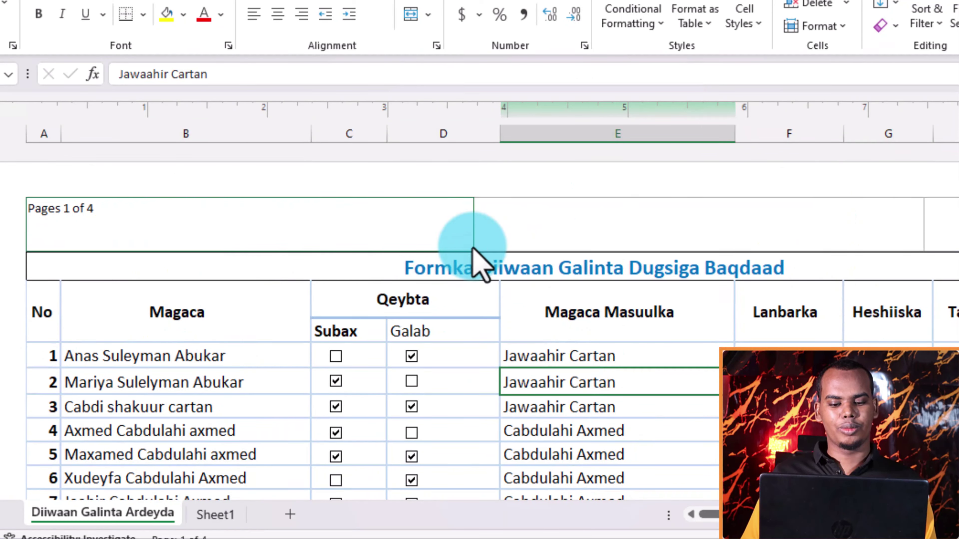
{"action": "left_click", "coordinate": [506, 238]}
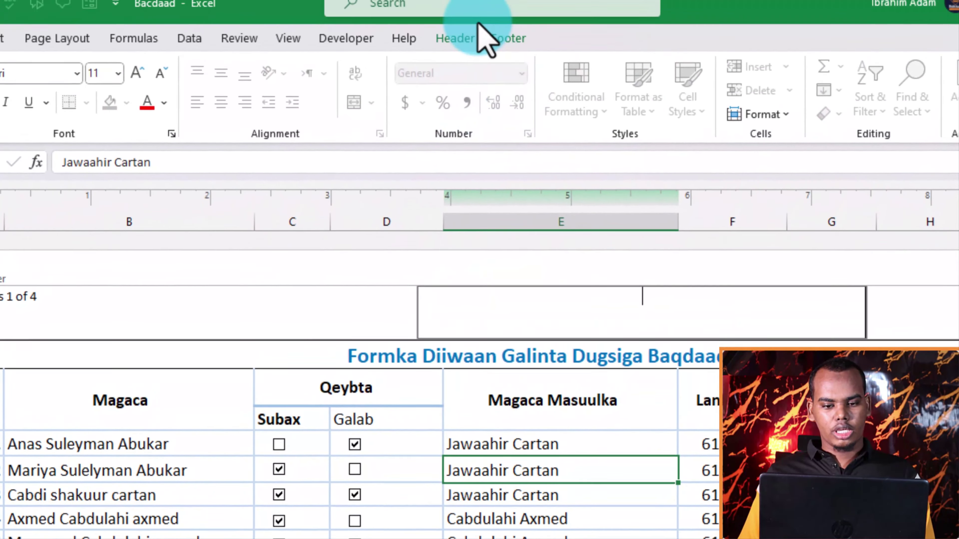
{"action": "left_click", "coordinate": [472, 58]}
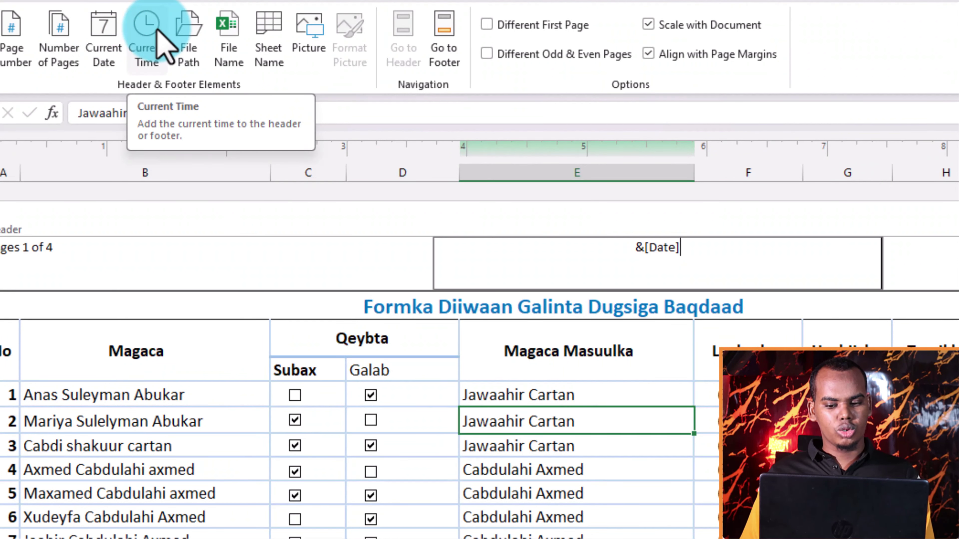
{"action": "left_click", "coordinate": [164, 48]}
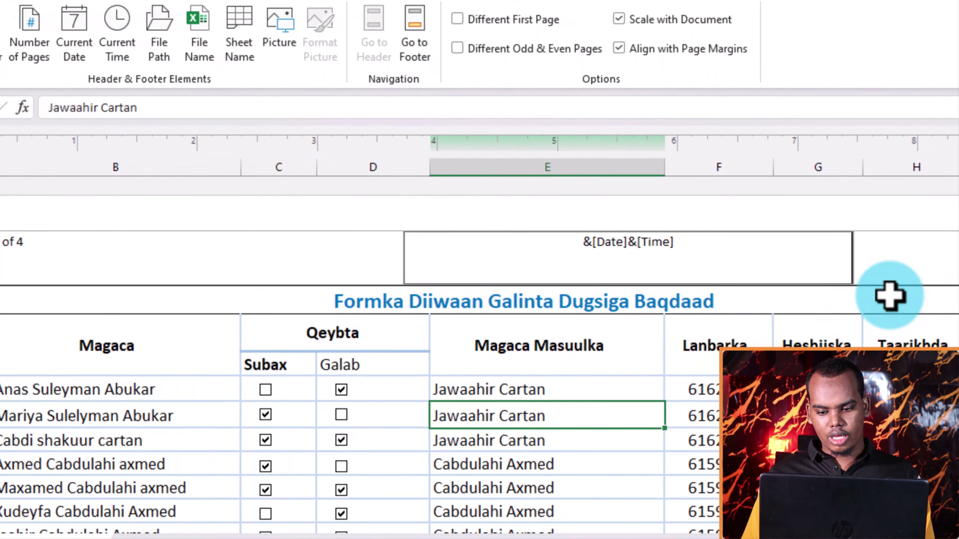
{"action": "left_click", "coordinate": [948, 264]}
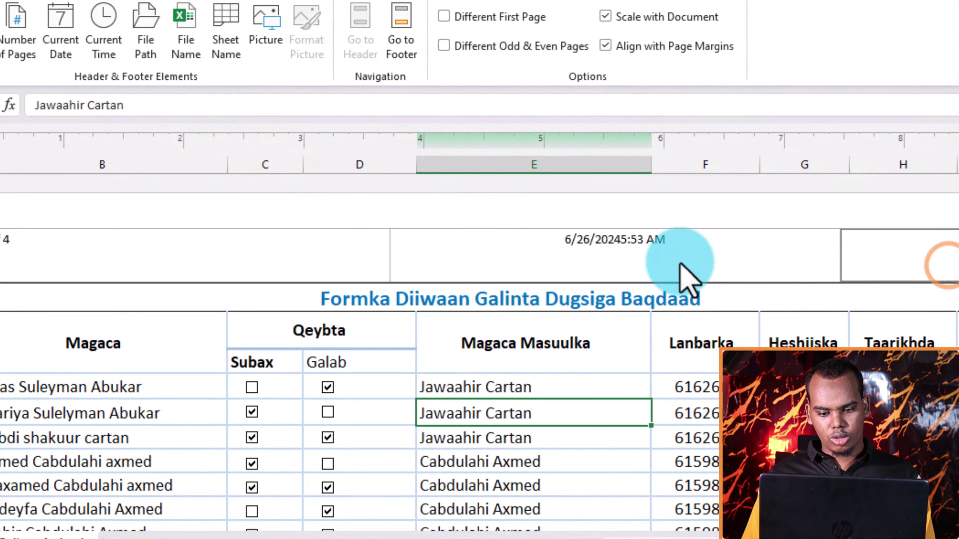
{"action": "left_click", "coordinate": [710, 254]}
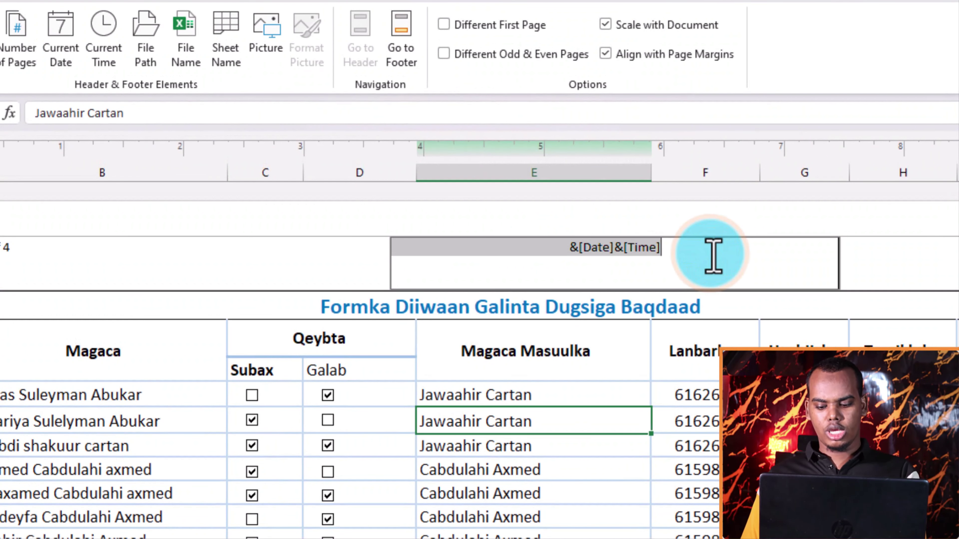
{"action": "key", "text": "Delete"}
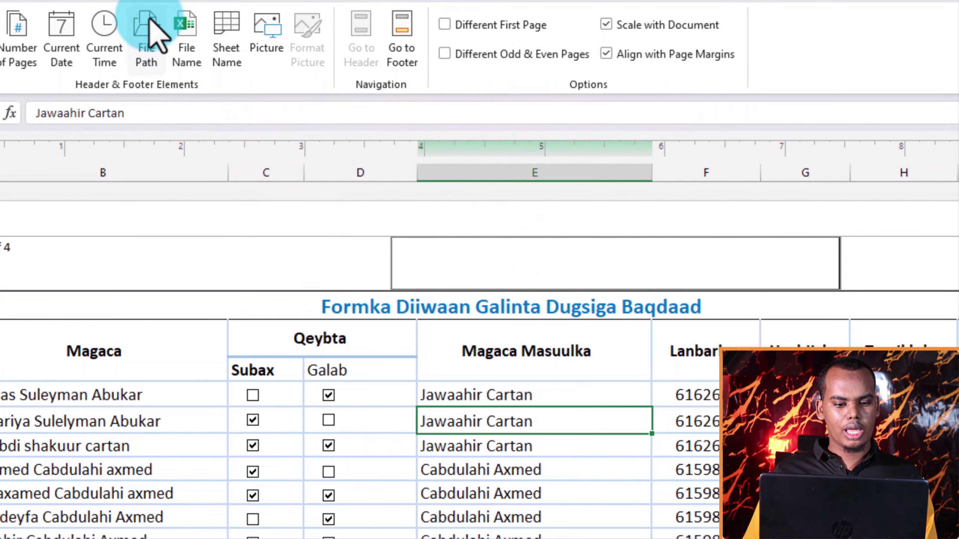
{"action": "left_click", "coordinate": [149, 34]}
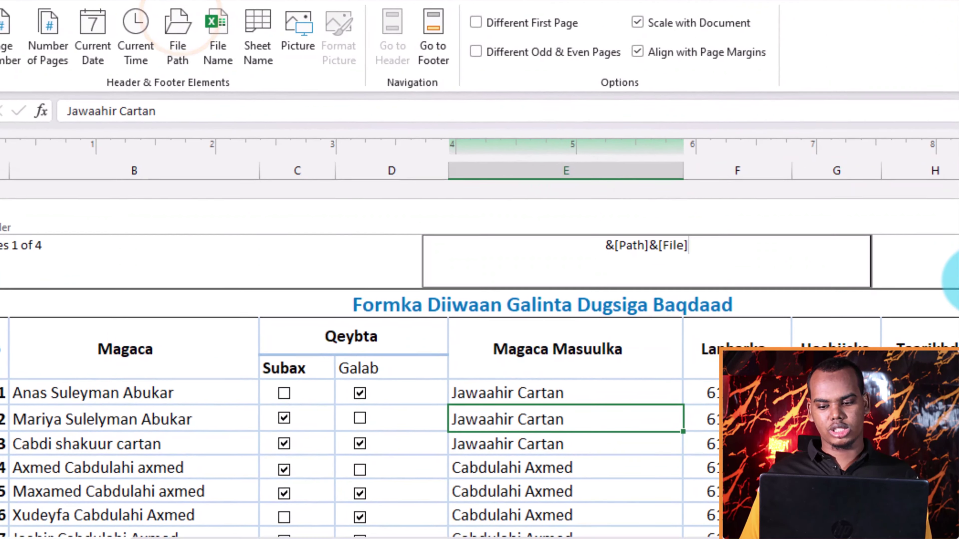
{"action": "left_click", "coordinate": [954, 275]}
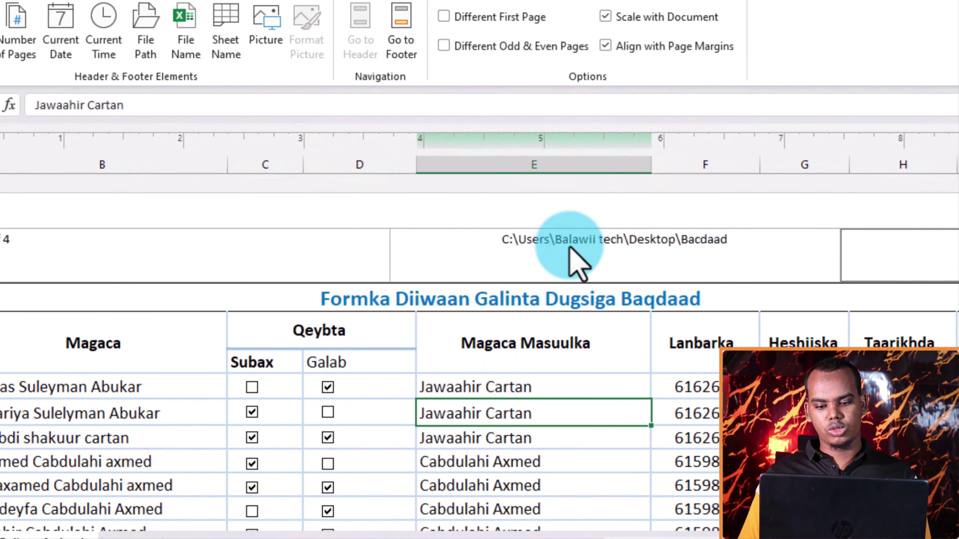
{"action": "left_click", "coordinate": [742, 267]}
{"action": "key", "text": "Delete"}
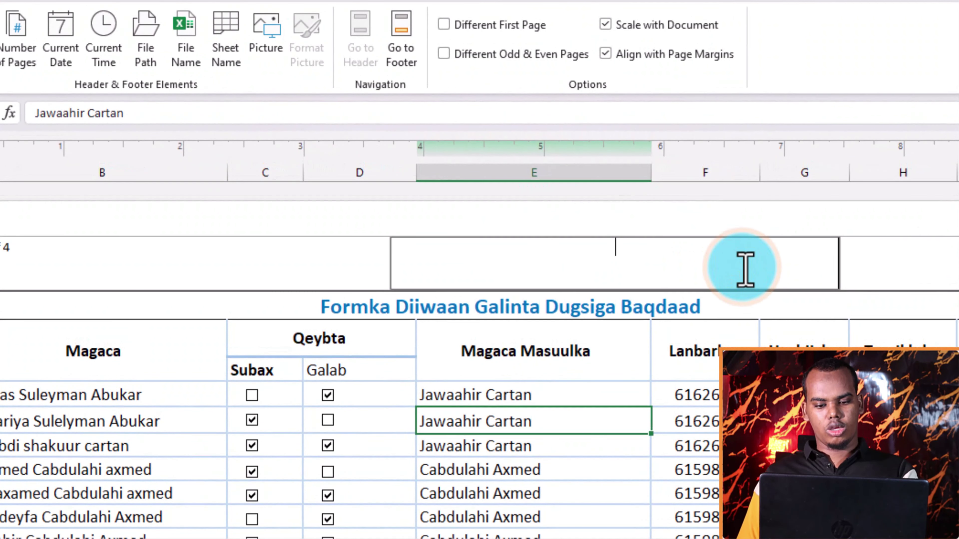
{"action": "left_click", "coordinate": [192, 27]}
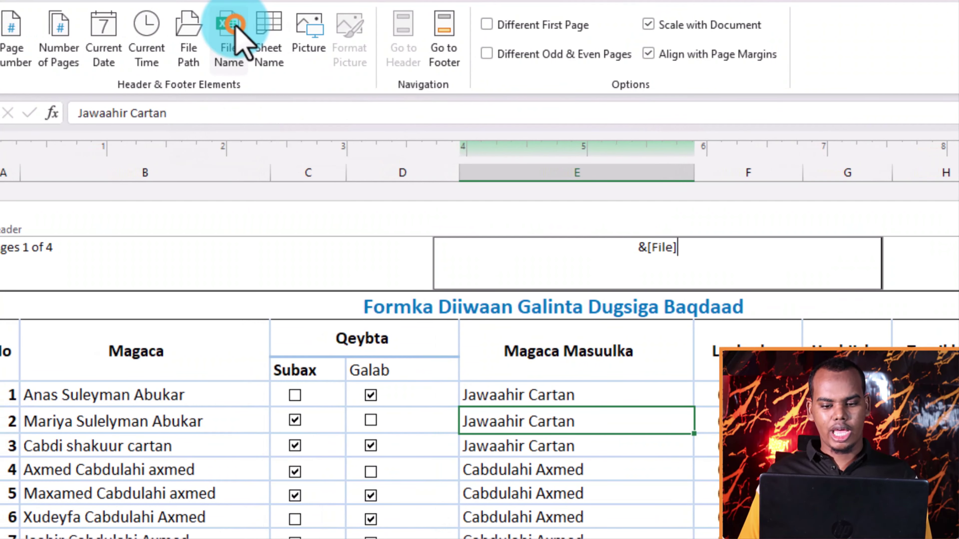
{"action": "left_click", "coordinate": [943, 244]}
{"action": "left_click", "coordinate": [693, 257]}
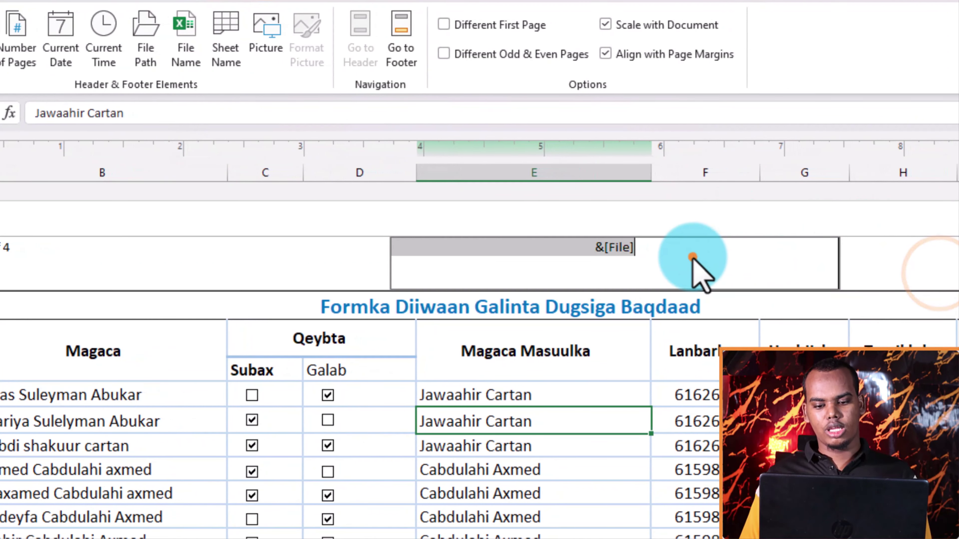
{"action": "key", "text": "Delete"}
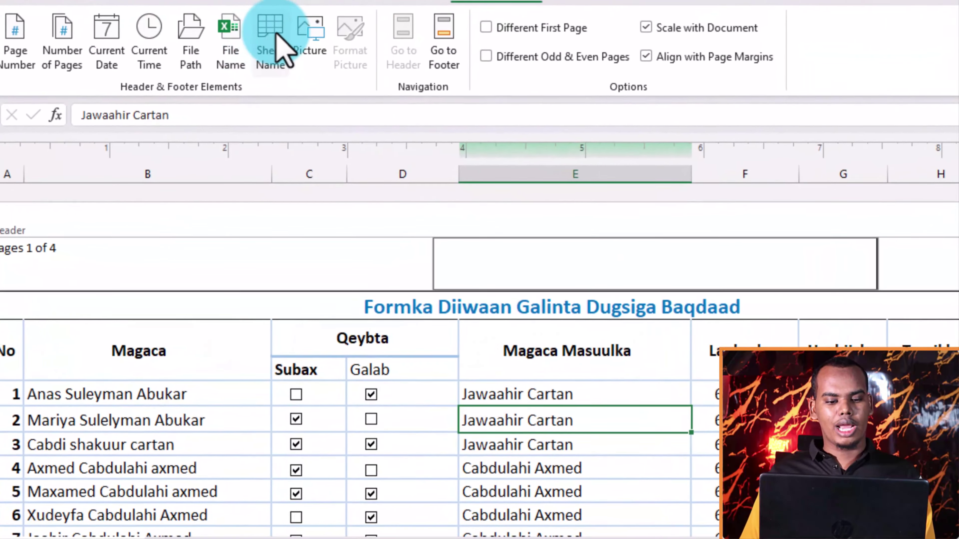
Step: Insert the sheet name 'Diiwaan Galinta Ardeyda' into the centre header, then go to the footer
{"action": "left_click", "coordinate": [301, 99]}
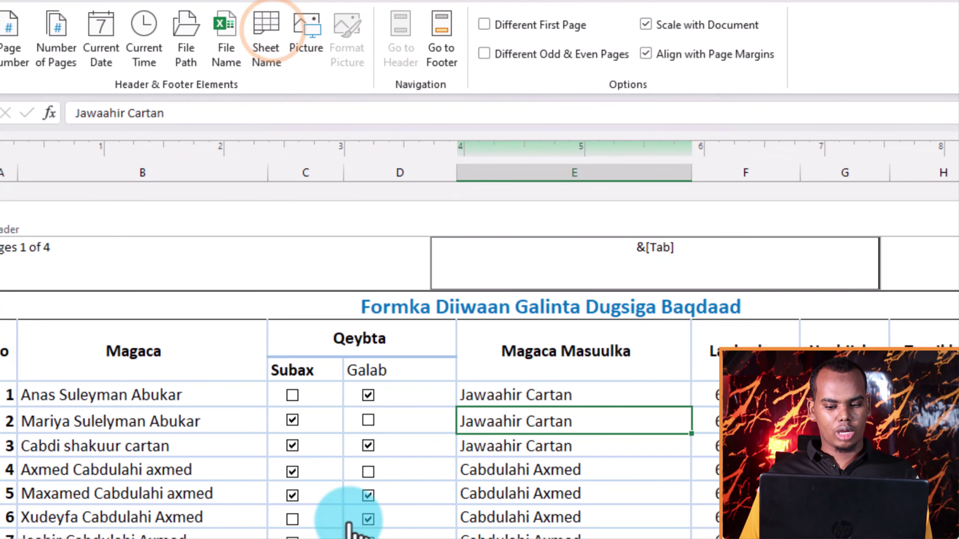
{"action": "left_click", "coordinate": [948, 265]}
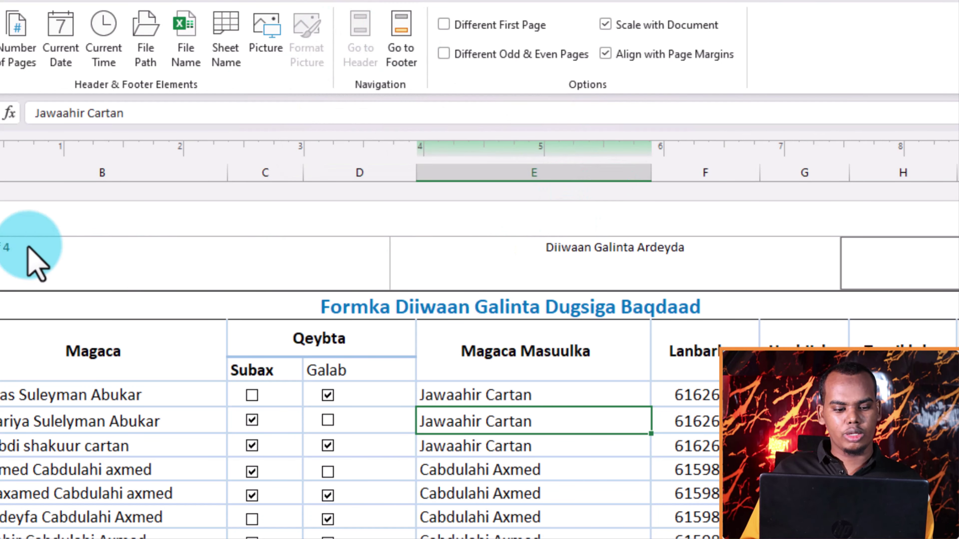
{"action": "scroll", "coordinate": [423, 177], "scroll_direction": "left", "scroll_amount": 1}
{"action": "left_click", "coordinate": [452, 37]}
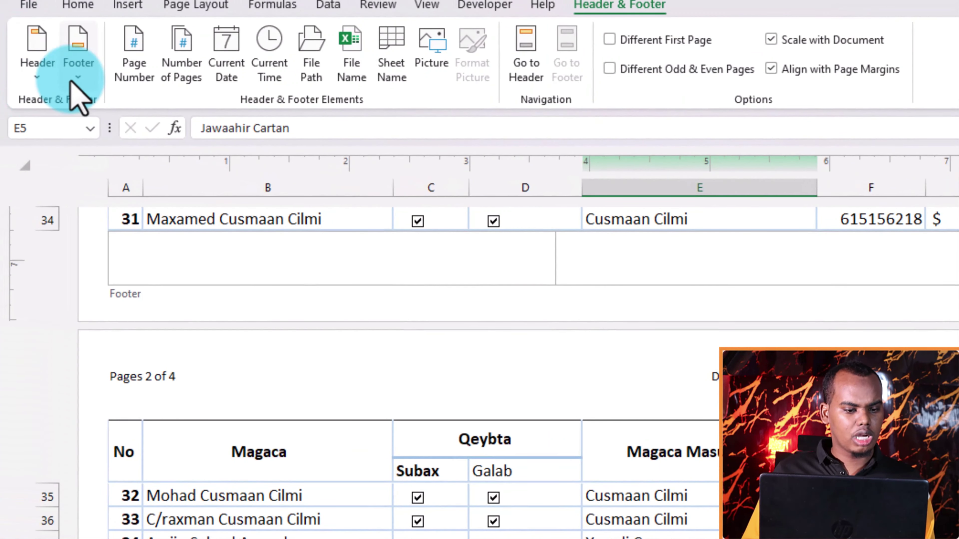
Step: Apply the ready-made 'Page 1 of 4' footer
{"action": "left_click", "coordinate": [79, 80]}
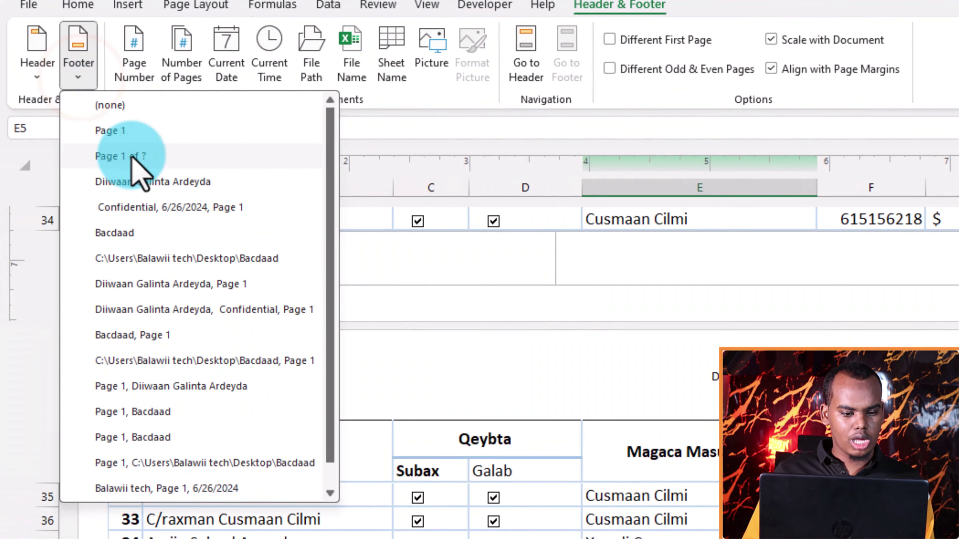
{"action": "left_click", "coordinate": [131, 161]}
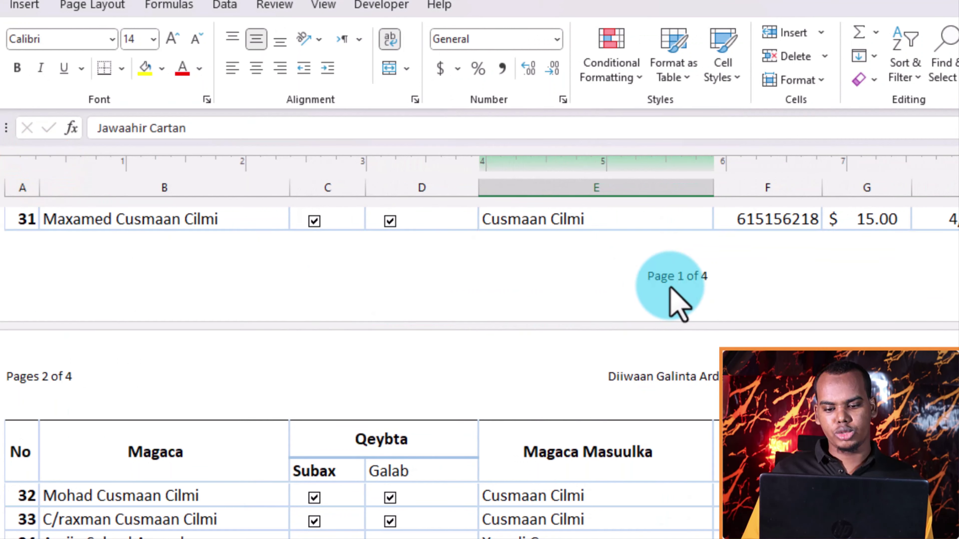
{"action": "scroll", "coordinate": [632, 317], "scroll_direction": "up", "scroll_amount": 5}
{"action": "scroll", "coordinate": [614, 343], "scroll_direction": "up", "scroll_amount": 6}
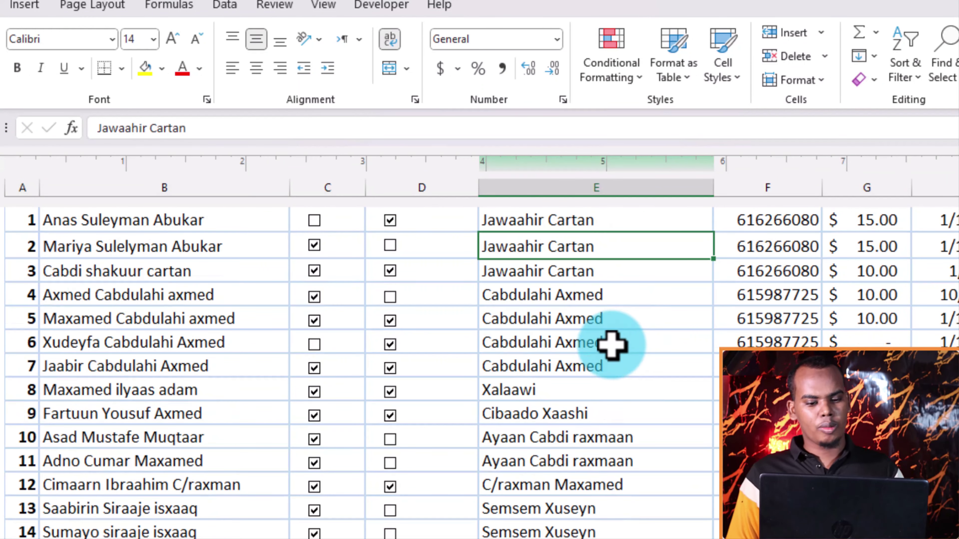
{"action": "scroll", "coordinate": [612, 347], "scroll_direction": "up", "scroll_amount": 3}
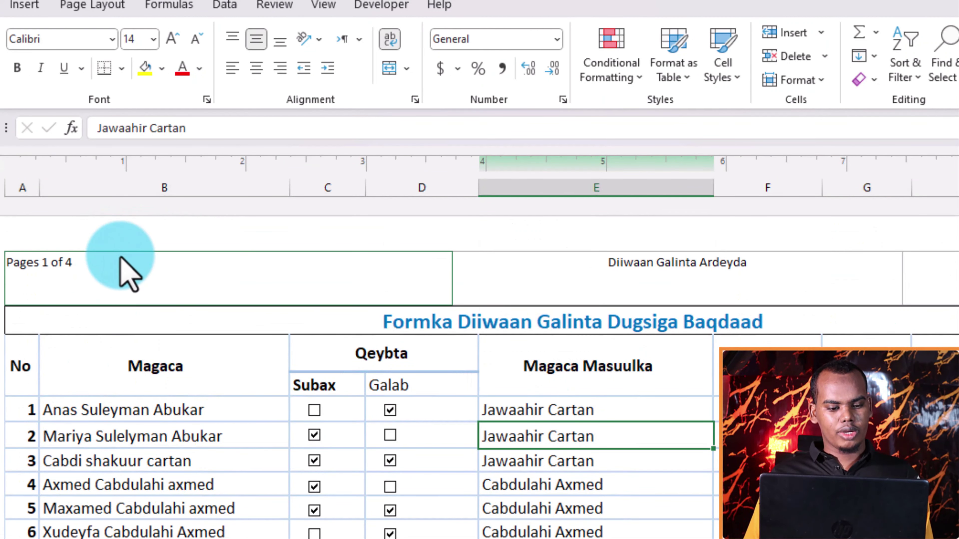
Step: Insert the current date into the left header section
{"action": "left_click", "coordinate": [123, 269]}
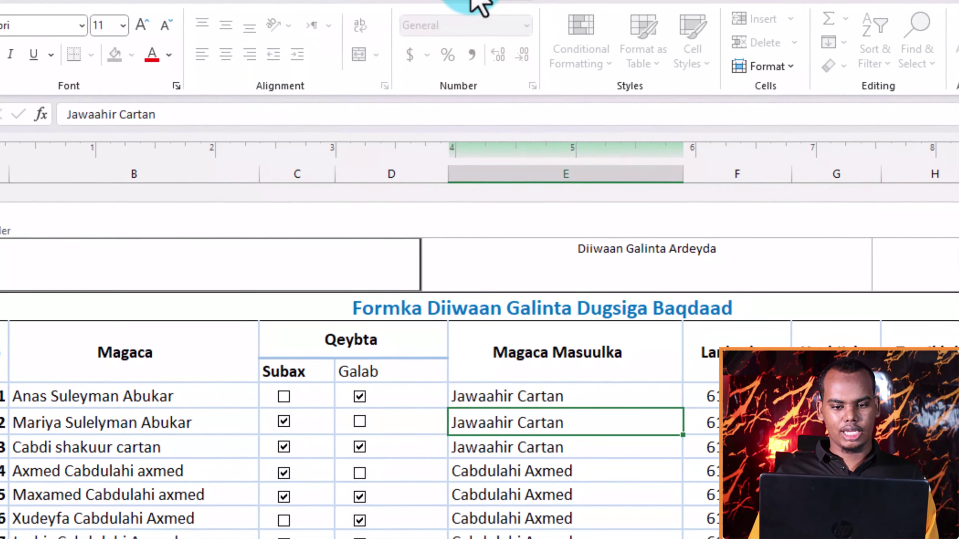
{"action": "left_click", "coordinate": [510, 7]}
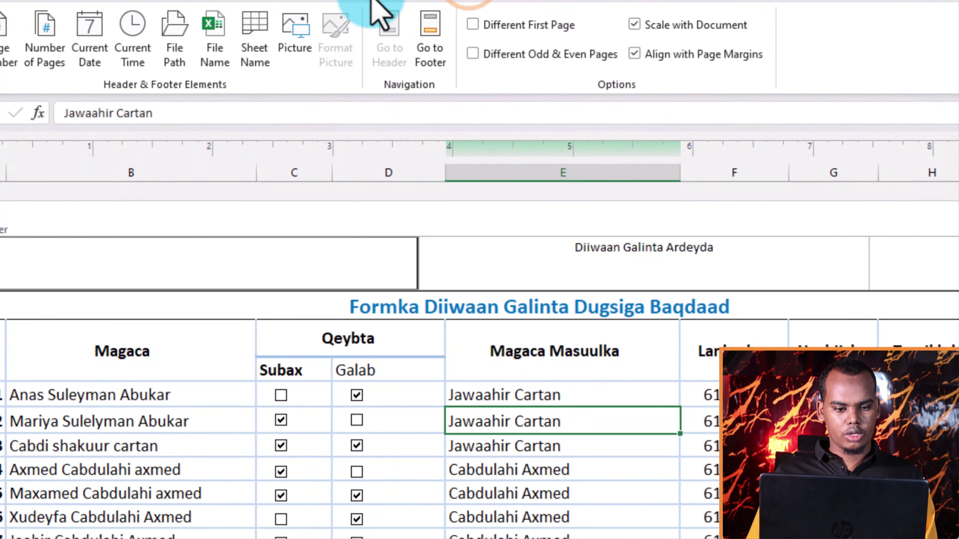
{"action": "left_click", "coordinate": [109, 34]}
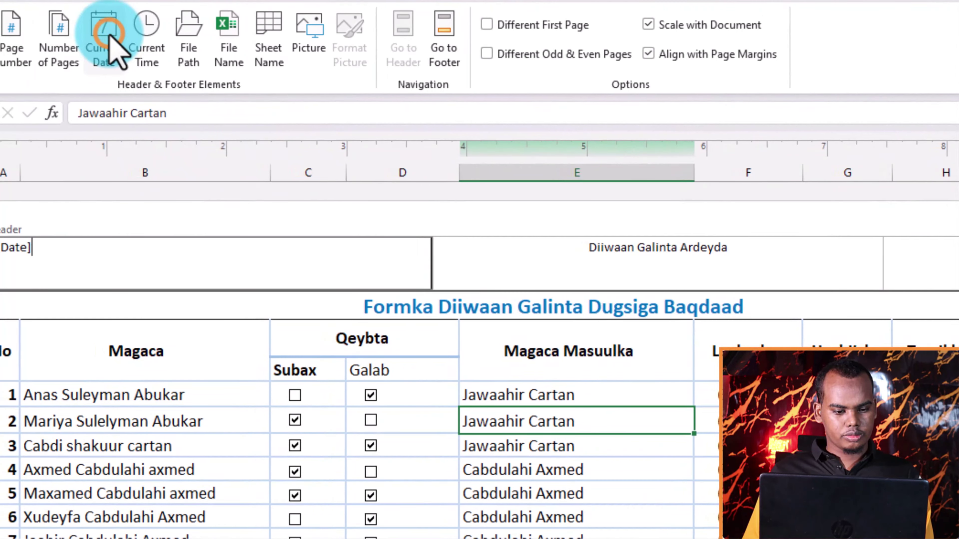
{"action": "left_click", "coordinate": [906, 264]}
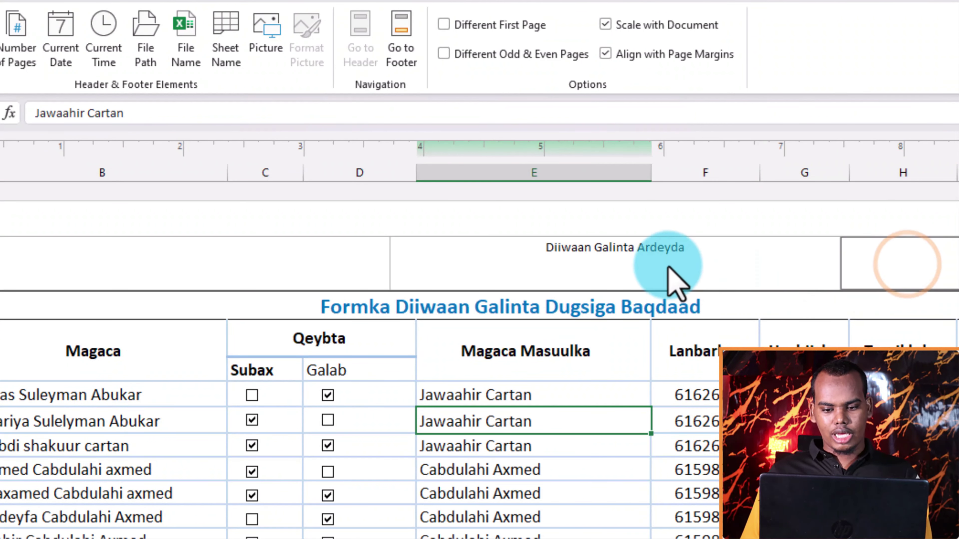
Step: Delete the sheet-name code from the centre header section
{"action": "left_click", "coordinate": [706, 251]}
{"action": "left_click", "coordinate": [891, 261]}
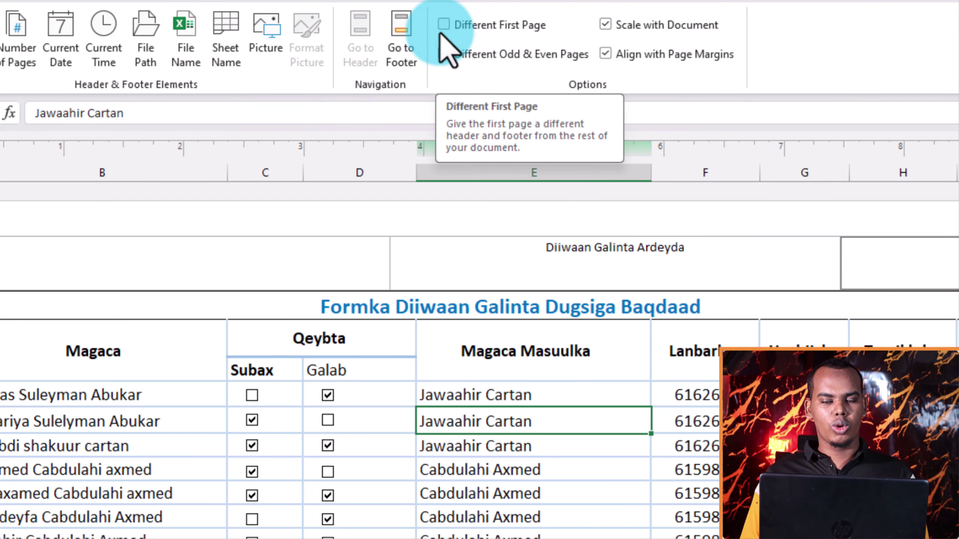
{"action": "left_click", "coordinate": [712, 252]}
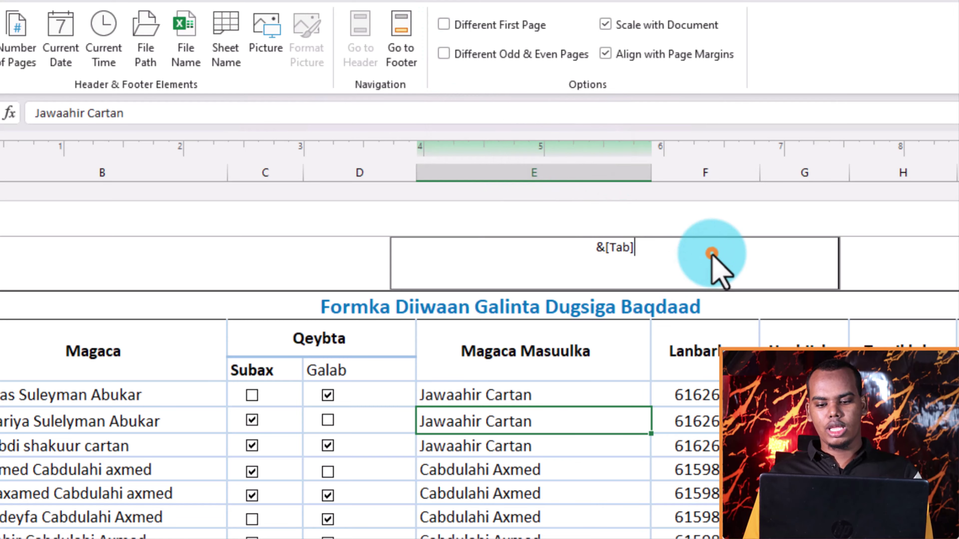
{"action": "key", "text": "Delete"}
{"action": "left_click", "coordinate": [268, 255]}
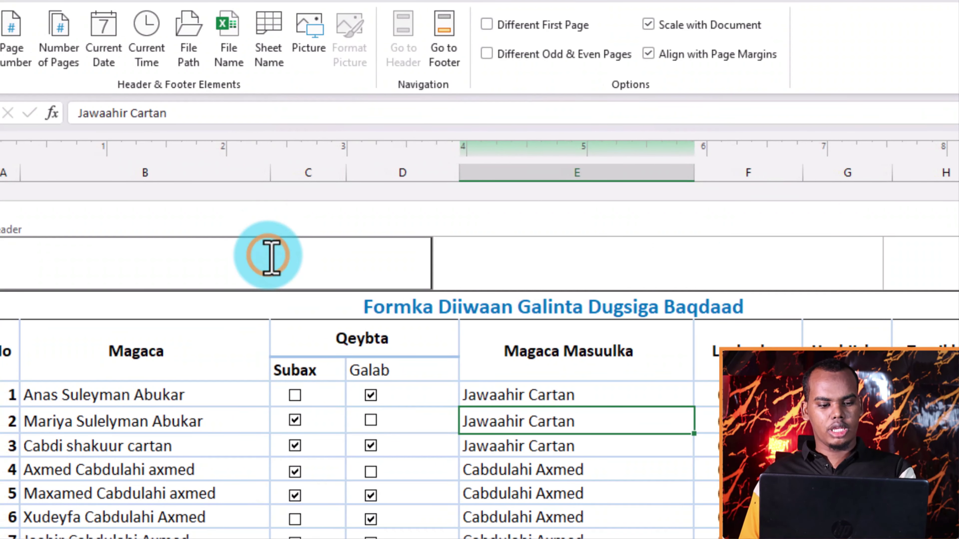
Step: Enable Different First Page, with the sheet name centred and current date on the left
{"action": "left_click", "coordinate": [470, 24]}
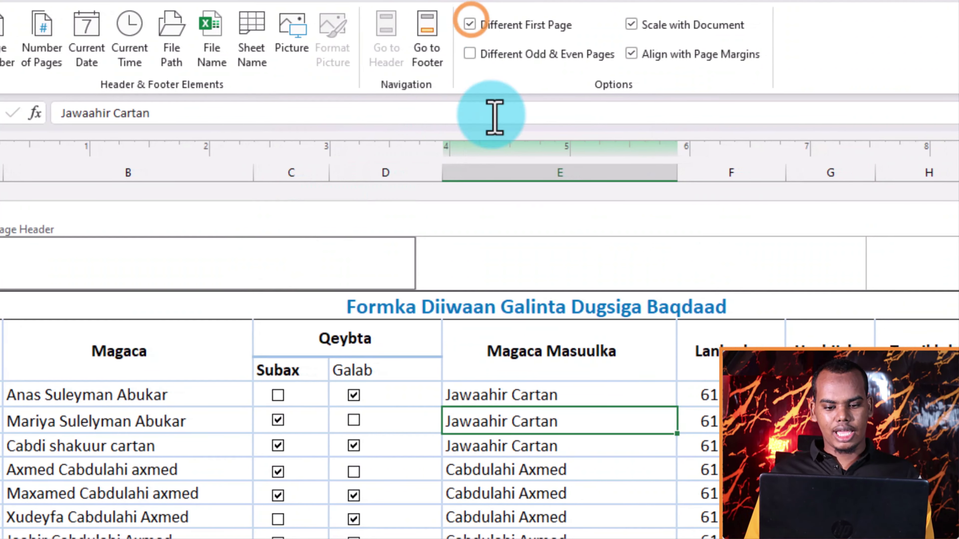
{"action": "left_click", "coordinate": [492, 261]}
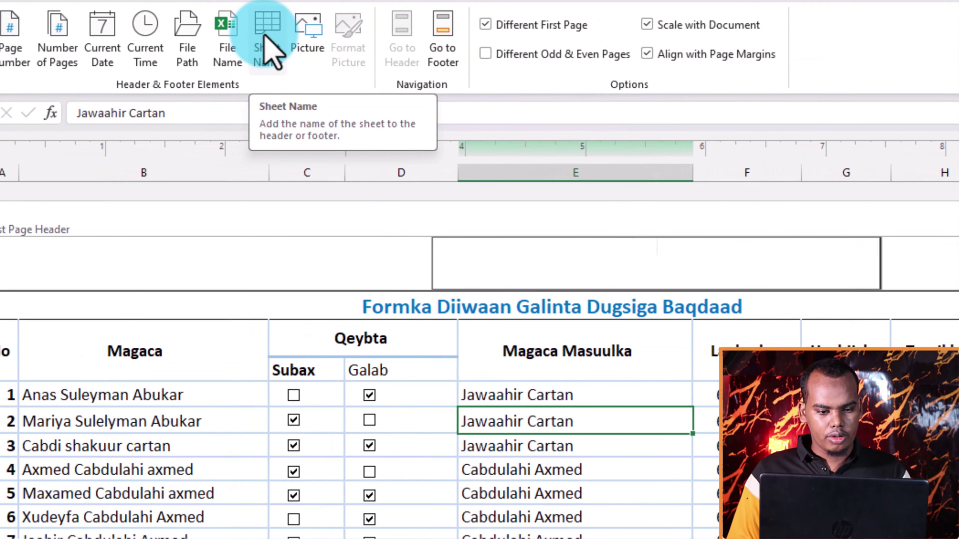
{"action": "left_click", "coordinate": [226, 38]}
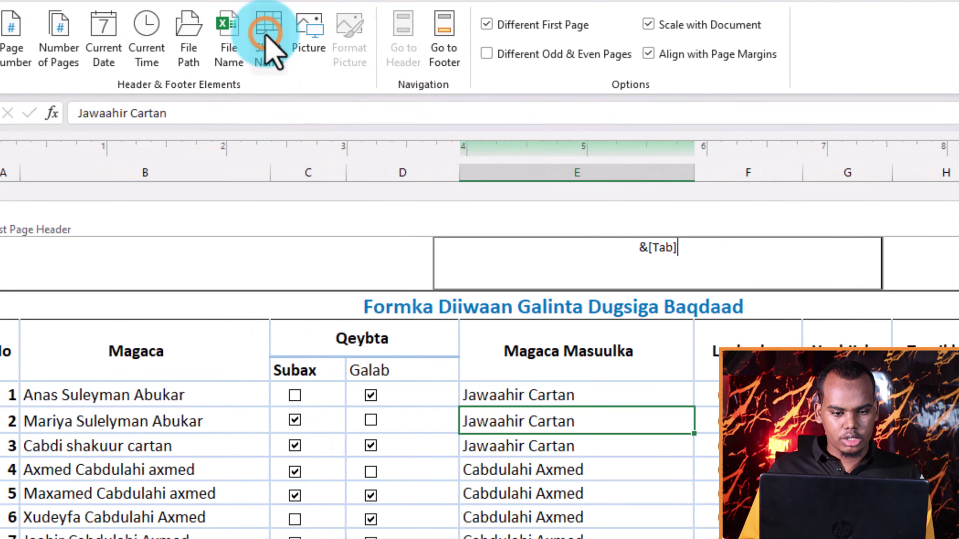
{"action": "left_click", "coordinate": [253, 259]}
{"action": "left_click", "coordinate": [103, 37]}
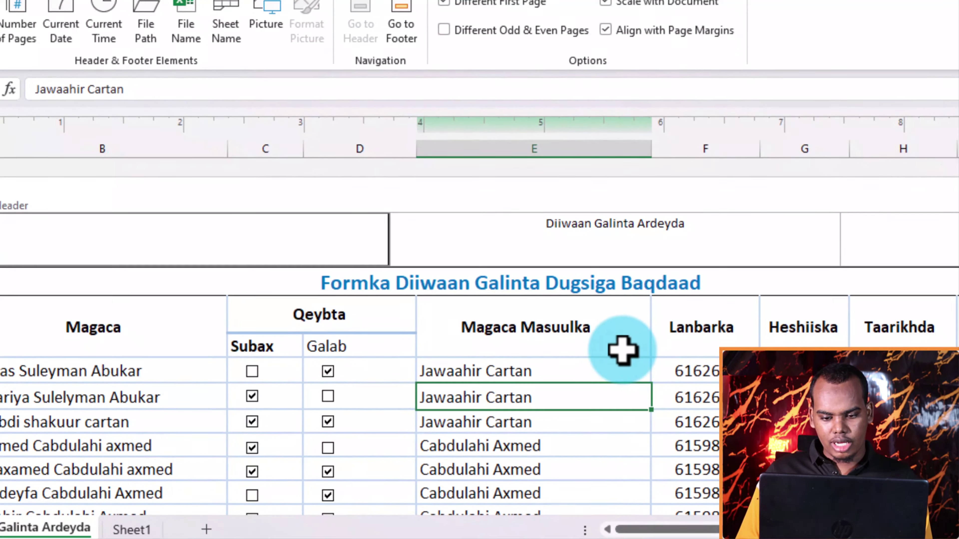
{"action": "left_click", "coordinate": [622, 348]}
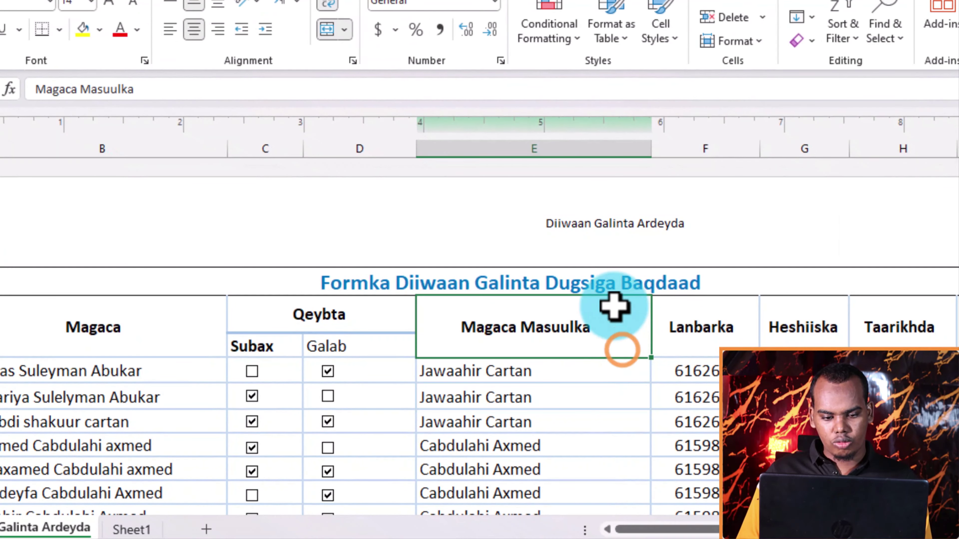
Step: Scroll through the pages to verify the date and sheet-name header appears only on page 1
{"action": "scroll", "coordinate": [584, 349], "scroll_direction": "down", "scroll_amount": 3}
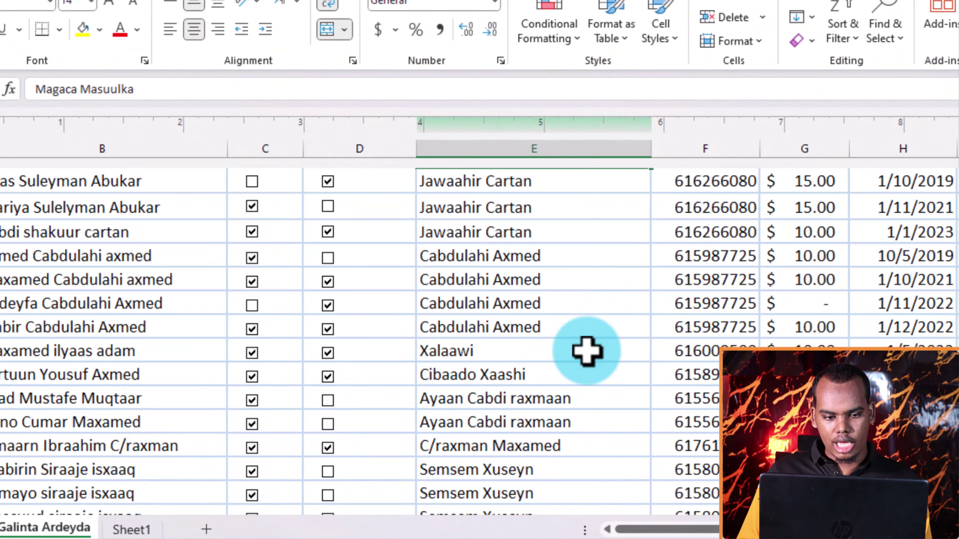
{"action": "scroll", "coordinate": [551, 401], "scroll_direction": "down", "scroll_amount": 3}
{"action": "scroll", "coordinate": [551, 400], "scroll_direction": "down", "scroll_amount": 5}
{"action": "scroll", "coordinate": [551, 401], "scroll_direction": "down", "scroll_amount": 5}
{"action": "scroll", "coordinate": [551, 400], "scroll_direction": "down", "scroll_amount": 5}
{"action": "scroll", "coordinate": [551, 401], "scroll_direction": "down", "scroll_amount": 5}
{"action": "scroll", "coordinate": [551, 400], "scroll_direction": "up", "scroll_amount": 3}
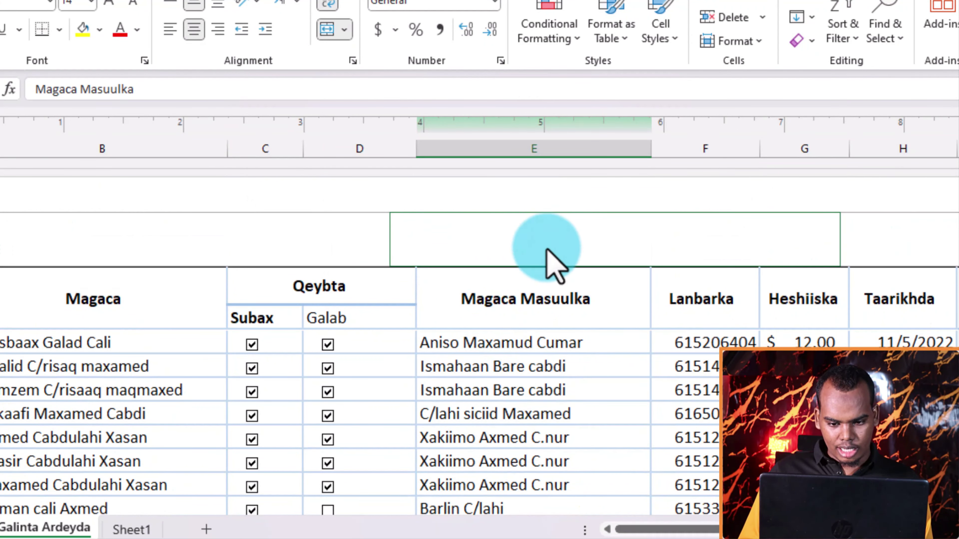
{"action": "scroll", "coordinate": [498, 332], "scroll_direction": "down", "scroll_amount": 3}
{"action": "scroll", "coordinate": [499, 345], "scroll_direction": "down", "scroll_amount": 5}
{"action": "scroll", "coordinate": [499, 346], "scroll_direction": "up", "scroll_amount": 5}
{"action": "scroll", "coordinate": [500, 346], "scroll_direction": "up", "scroll_amount": 5}
{"action": "scroll", "coordinate": [500, 348], "scroll_direction": "up", "scroll_amount": 5}
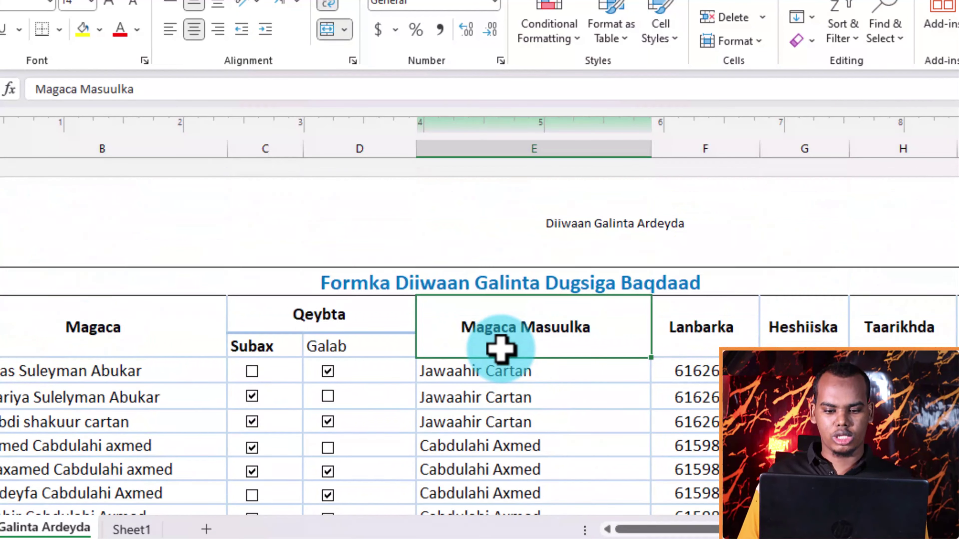
{"action": "scroll", "coordinate": [500, 347], "scroll_direction": "down", "scroll_amount": 3}
{"action": "scroll", "coordinate": [499, 349], "scroll_direction": "up", "scroll_amount": 3}
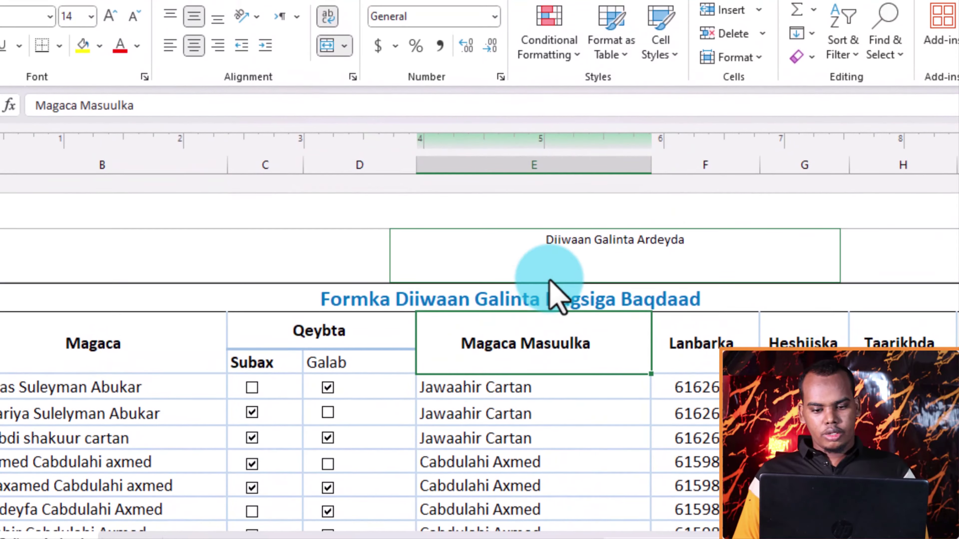
{"action": "left_click", "coordinate": [563, 261]}
Step: Uncheck Scale with Document for the first-page header, keeping Align with Page Margins on
{"action": "left_click", "coordinate": [695, 260]}
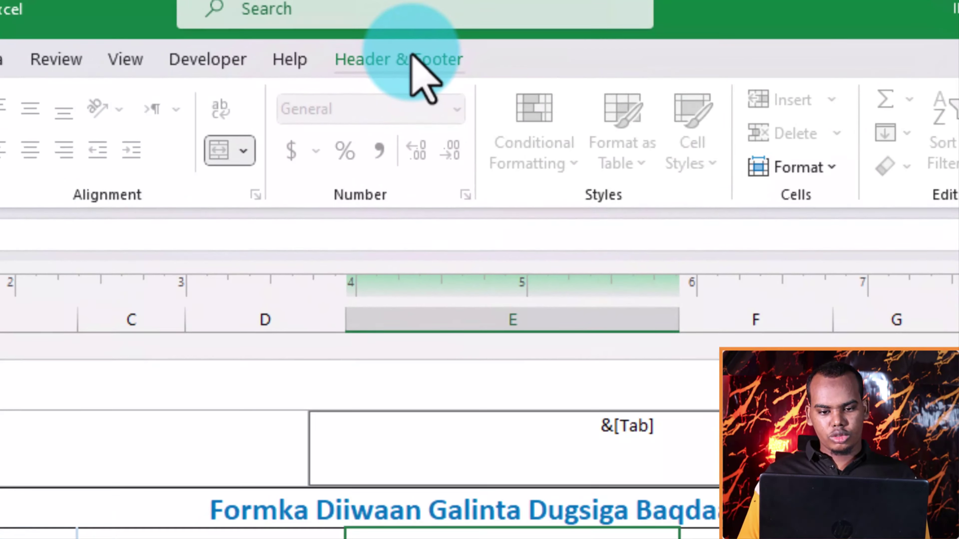
{"action": "left_click", "coordinate": [442, 4]}
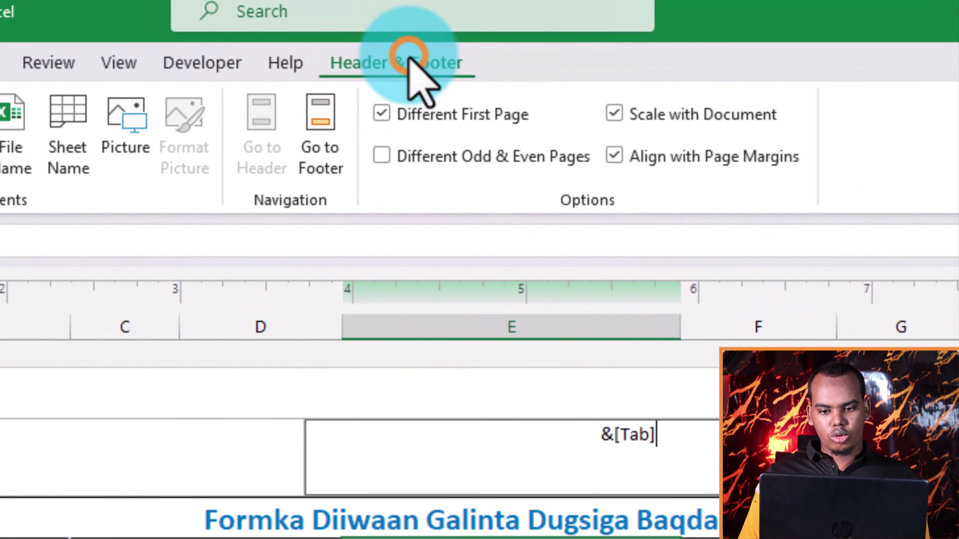
{"action": "left_click", "coordinate": [465, 126]}
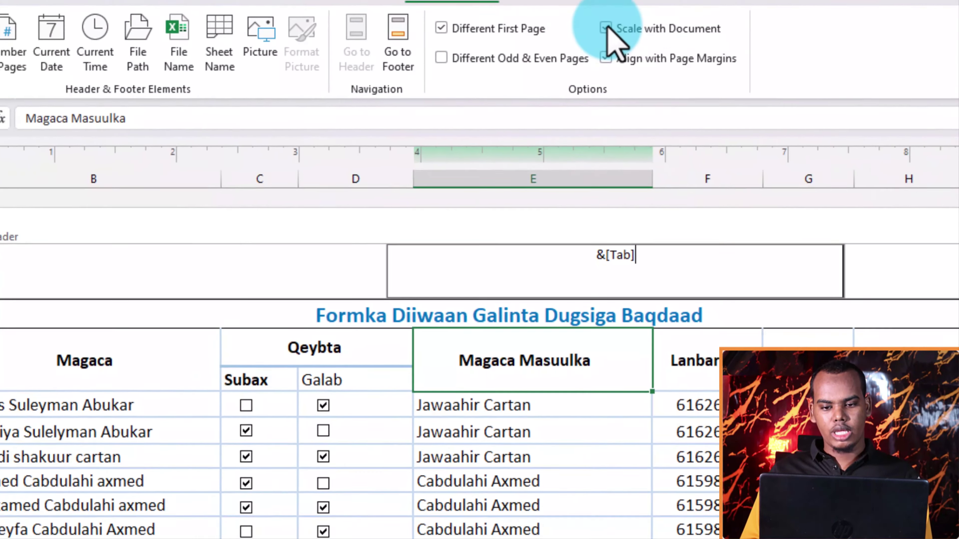
{"action": "left_click", "coordinate": [606, 22]}
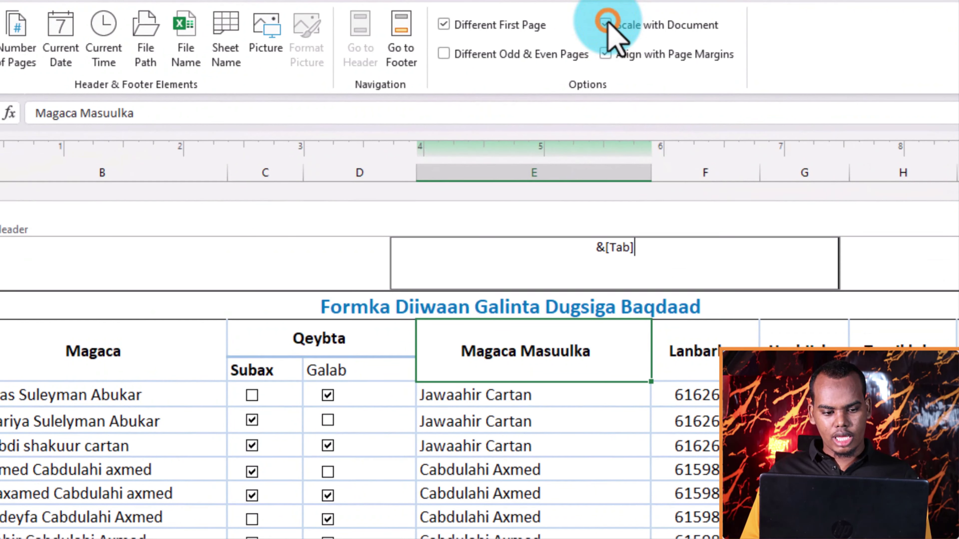
{"action": "left_click", "coordinate": [356, 262]}
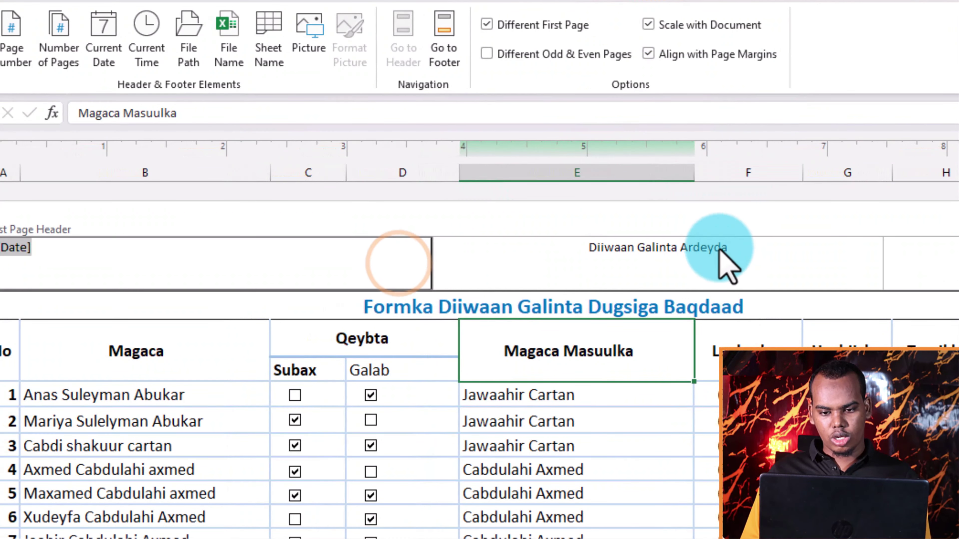
{"action": "left_click", "coordinate": [648, 24]}
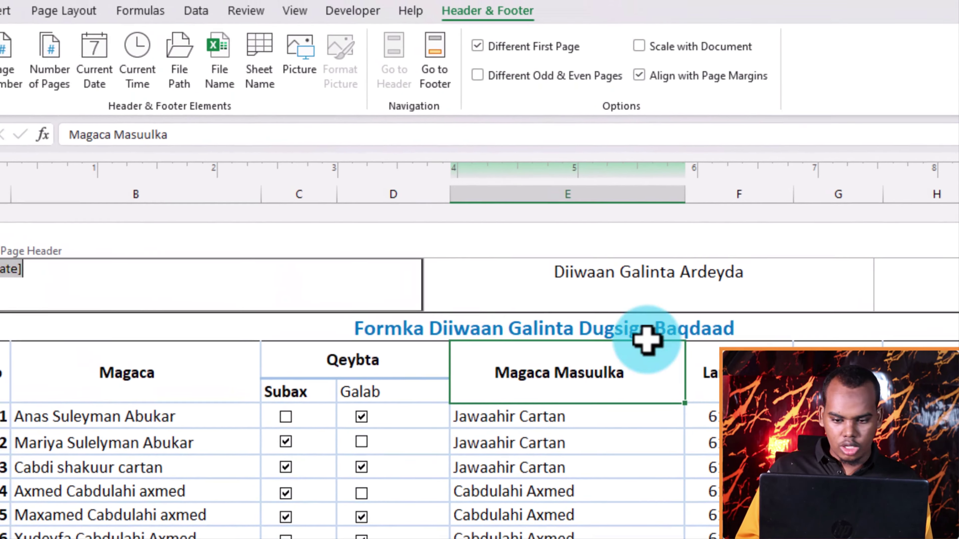
{"action": "left_click", "coordinate": [769, 260]}
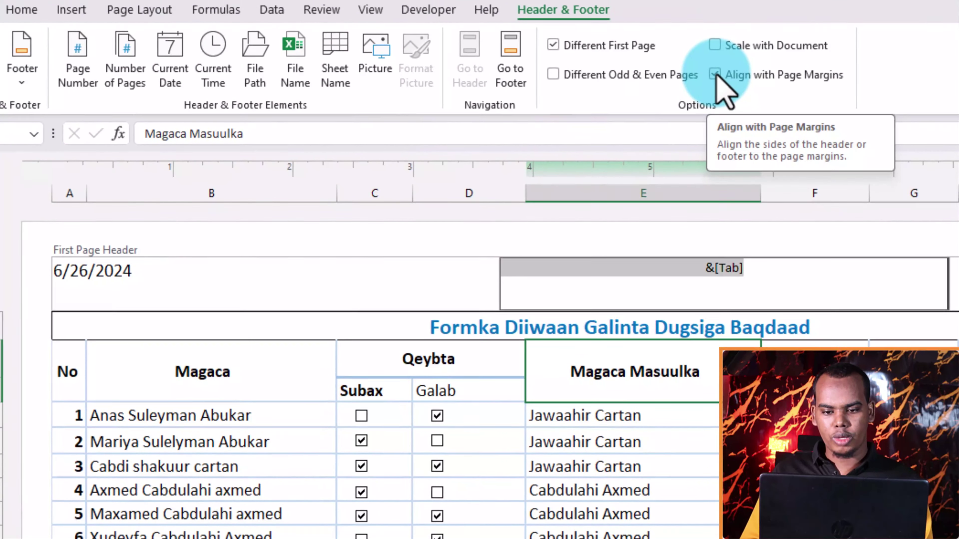
{"action": "left_click", "coordinate": [714, 122]}
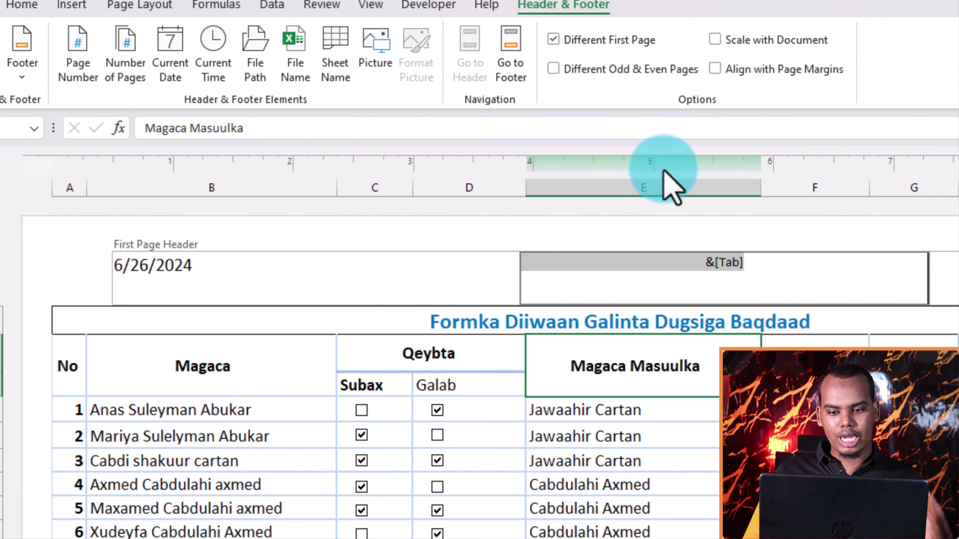
{"action": "left_click", "coordinate": [715, 69]}
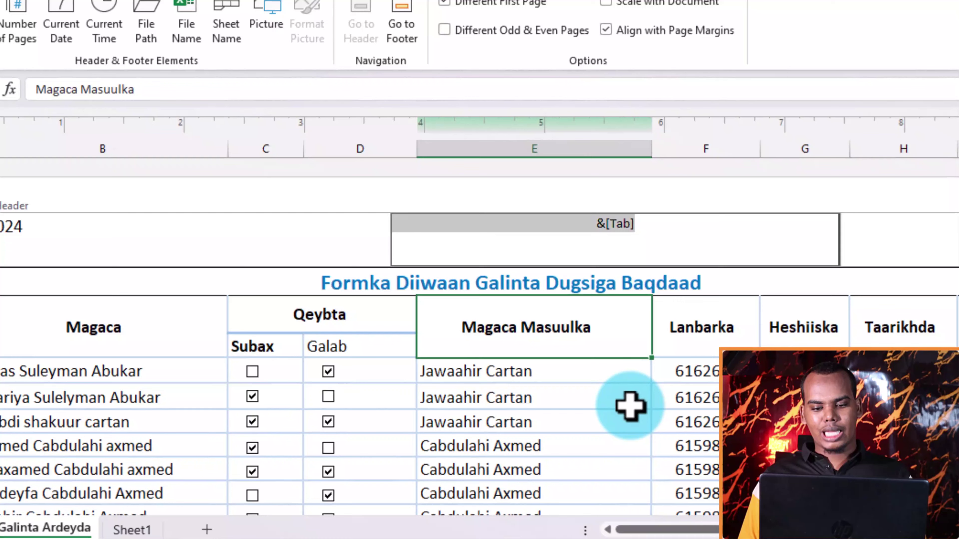
{"action": "left_click", "coordinate": [739, 438]}
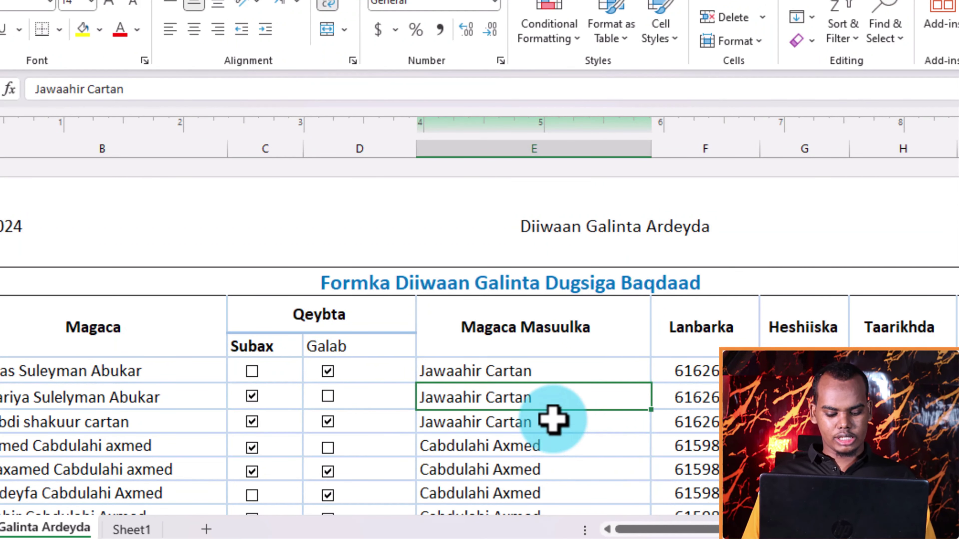
Step: Preview the 3-page printout with the header only on page 1 and print to Microsoft Print to PDF
{"action": "key", "text": "ctrl+p"}
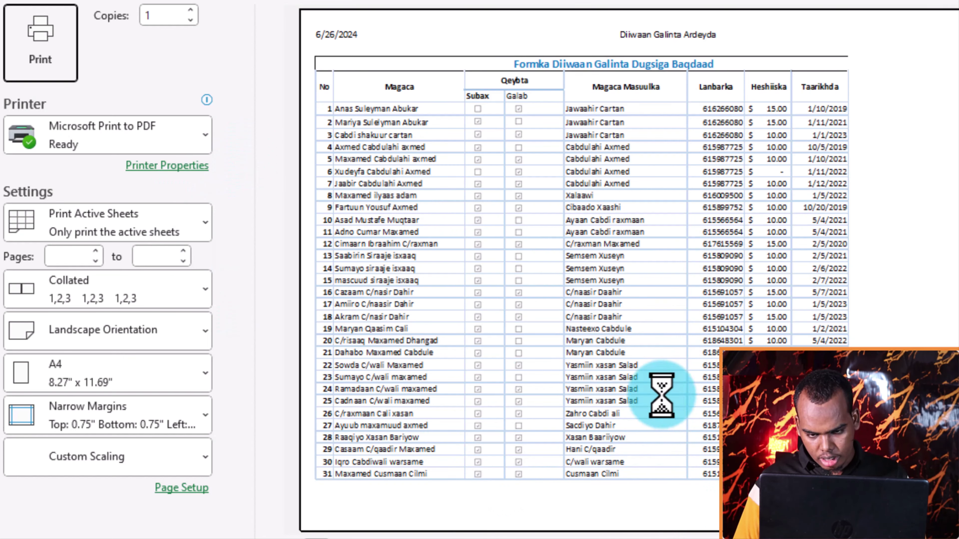
{"action": "scroll", "coordinate": [716, 332], "scroll_direction": "down", "scroll_amount": 1}
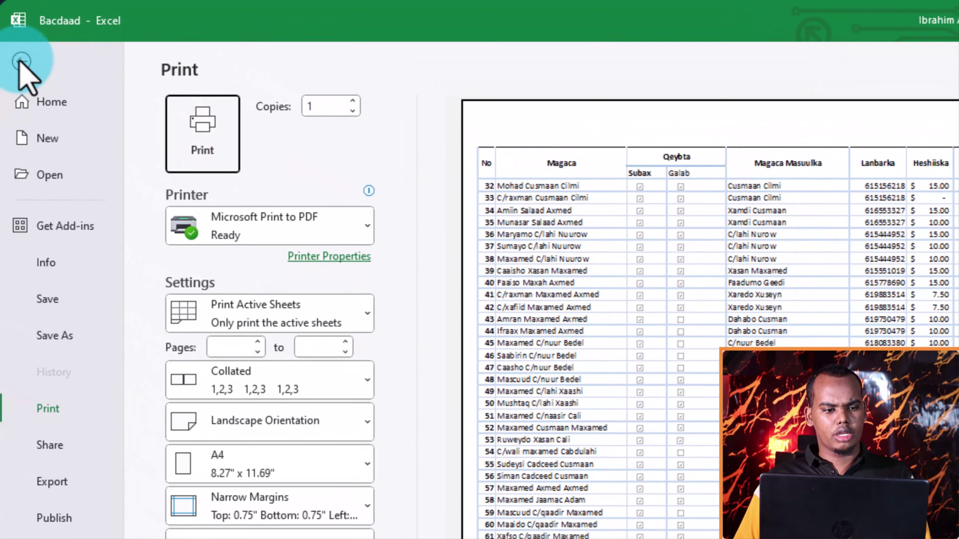
{"action": "left_click", "coordinate": [23, 58]}
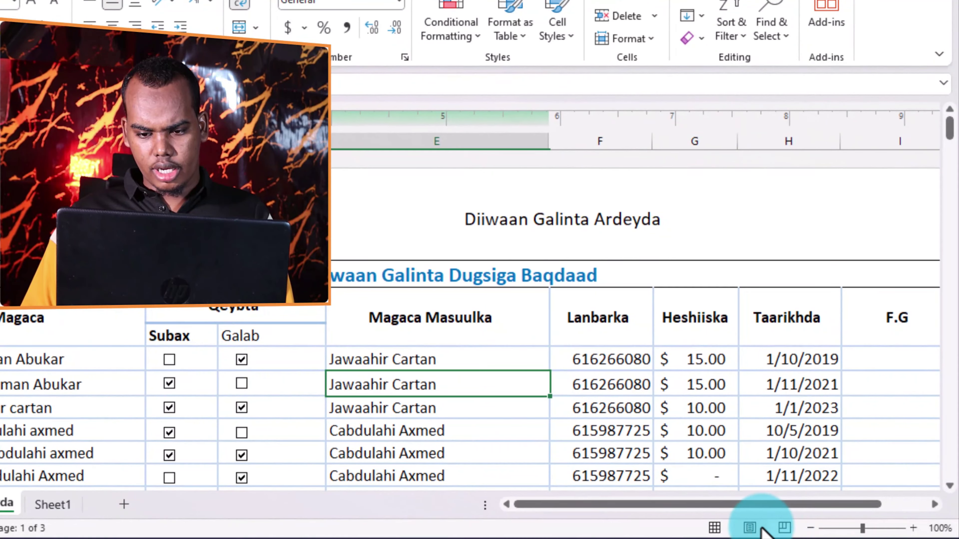
Step: Add the 'Page 1 of ?' page-number footer and bring up the print preview
{"action": "scroll", "coordinate": [542, 364], "scroll_direction": "down", "scroll_amount": 3}
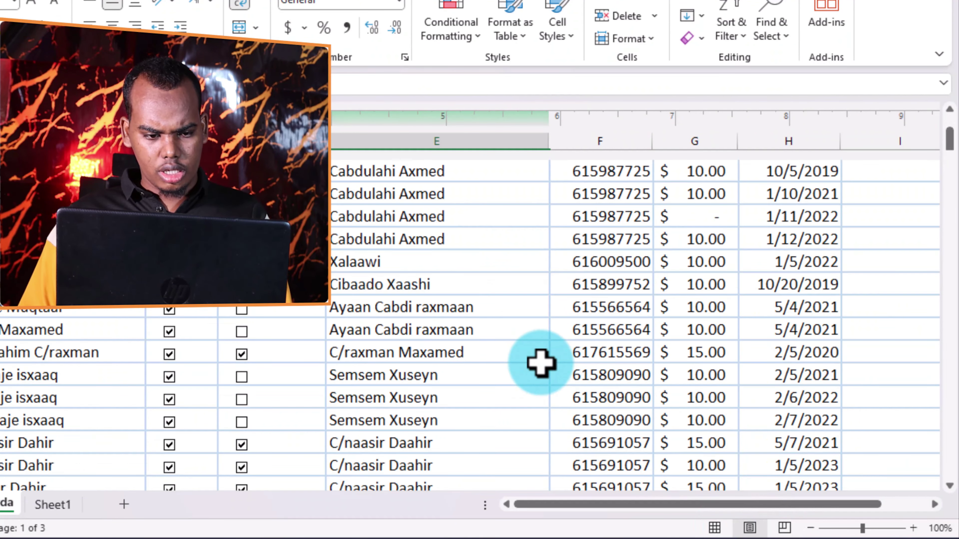
{"action": "scroll", "coordinate": [541, 363], "scroll_direction": "down", "scroll_amount": 3}
{"action": "scroll", "coordinate": [541, 364], "scroll_direction": "down", "scroll_amount": 3}
{"action": "scroll", "coordinate": [541, 364], "scroll_direction": "down", "scroll_amount": 3}
{"action": "scroll", "coordinate": [544, 362], "scroll_direction": "down", "scroll_amount": 3}
{"action": "scroll", "coordinate": [546, 360], "scroll_direction": "down", "scroll_amount": 3}
{"action": "scroll", "coordinate": [548, 357], "scroll_direction": "down", "scroll_amount": 3}
{"action": "scroll", "coordinate": [547, 357], "scroll_direction": "down", "scroll_amount": 5}
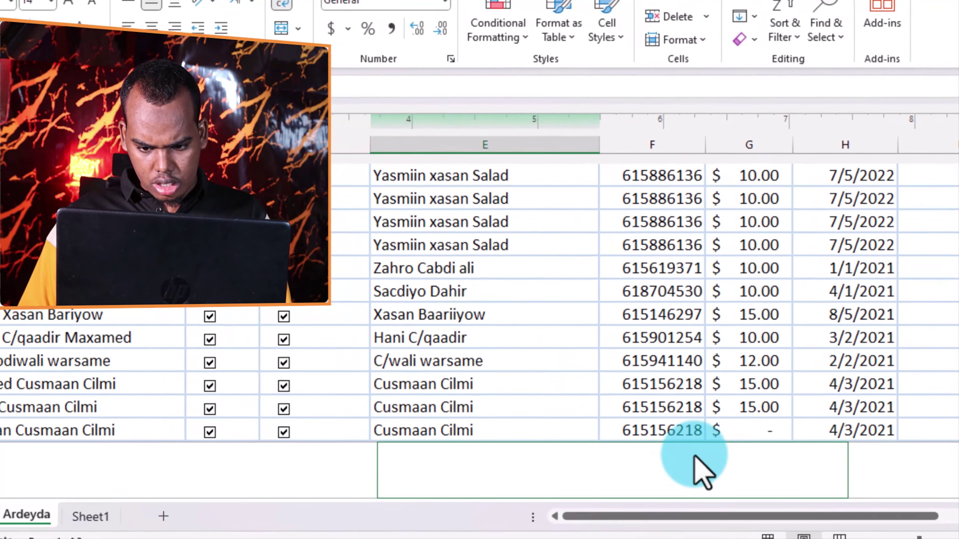
{"action": "left_click", "coordinate": [748, 468]}
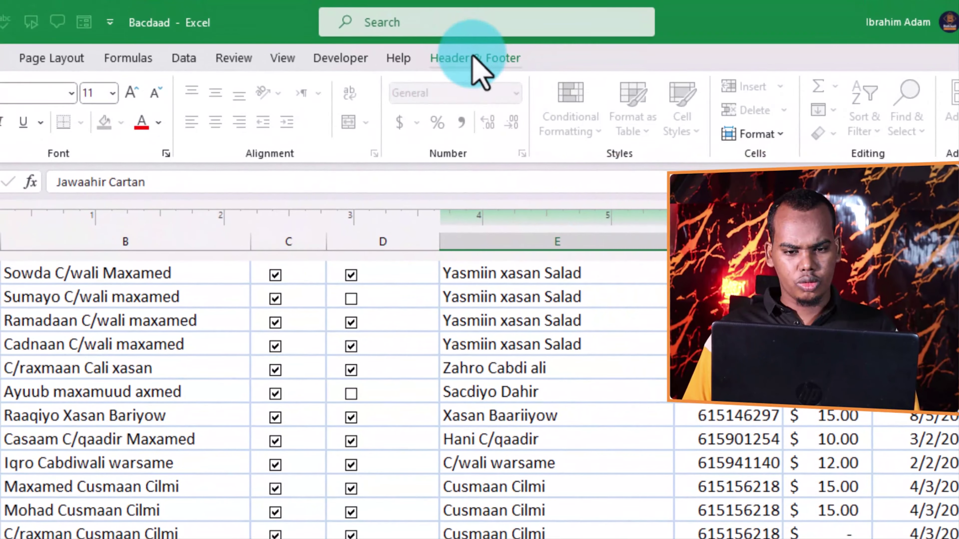
{"action": "left_click", "coordinate": [475, 56]}
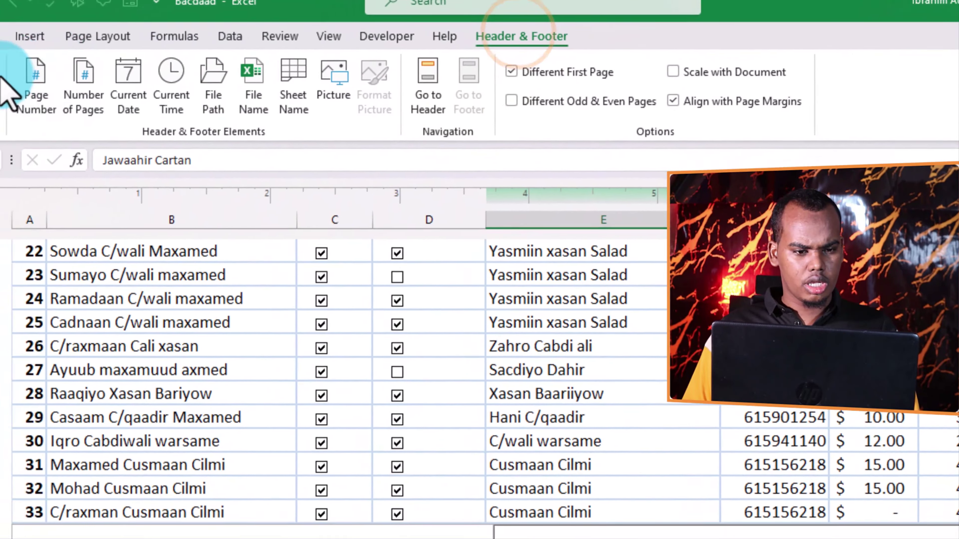
{"action": "left_click", "coordinate": [78, 32]}
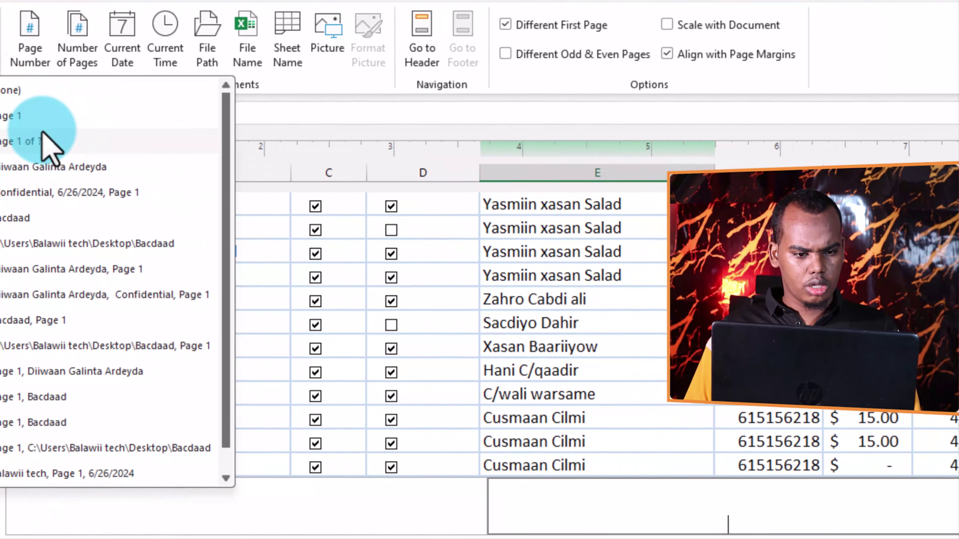
{"action": "left_click", "coordinate": [120, 142]}
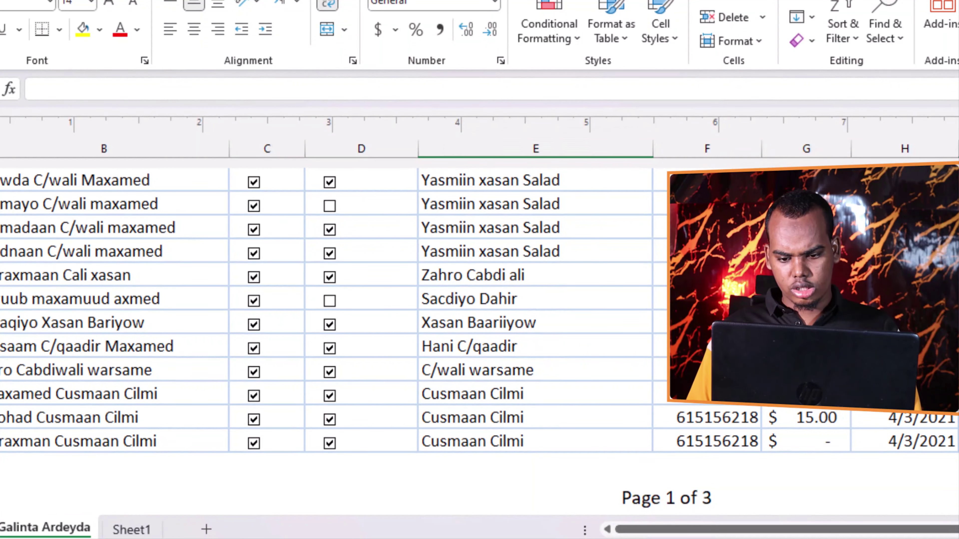
{"action": "key", "text": "ctrl+p"}
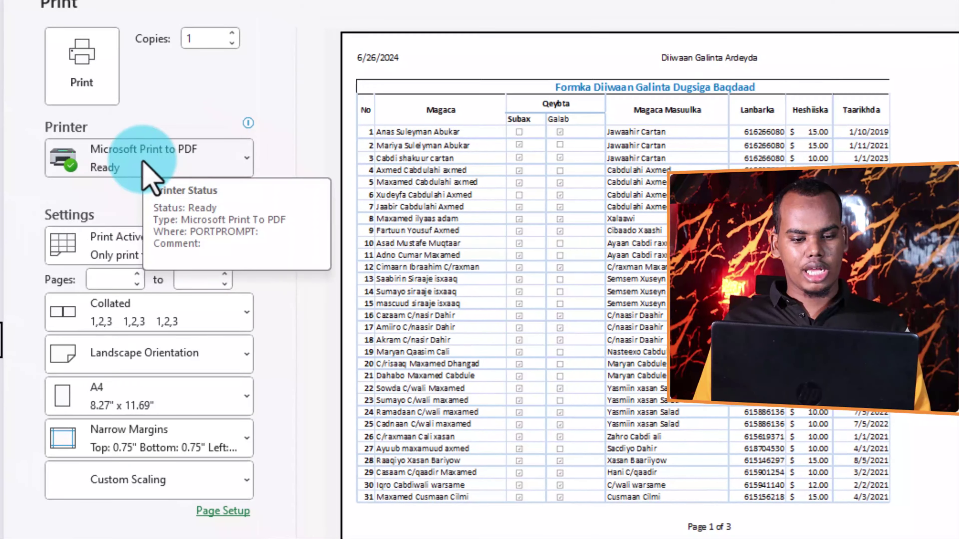
Step: Print the sheet to the Microsoft Print to PDF printer
{"action": "left_click", "coordinate": [144, 163]}
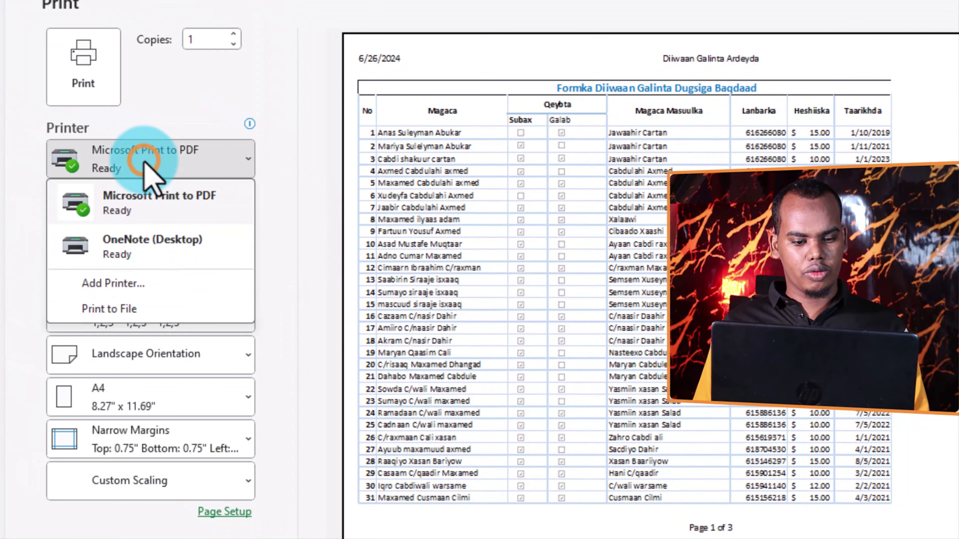
{"action": "left_click", "coordinate": [166, 204]}
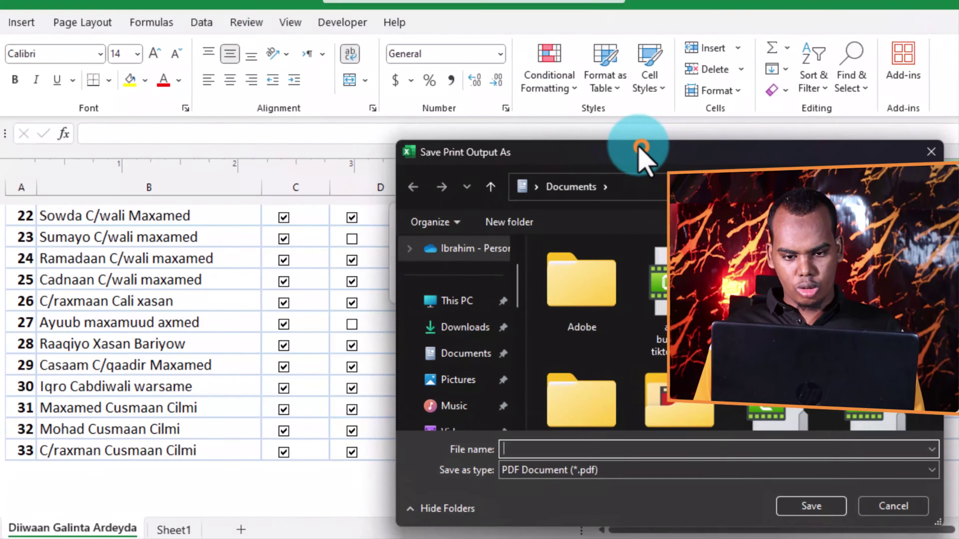
{"action": "mouse_move", "coordinate": [628, 178]}
{"action": "left_mouse_down"}
{"action": "mouse_move", "coordinate": [486, 29]}
{"action": "mouse_move", "coordinate": [460, 24]}
{"action": "left_mouse_up"}
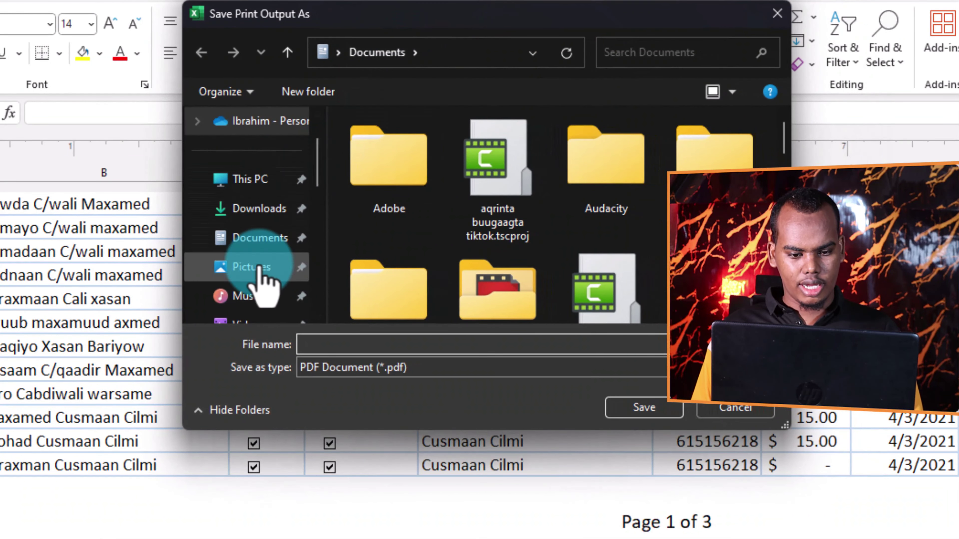
Step: Save the PDF as Daawac in the Desktop's Ms excel cours folder
{"action": "scroll", "coordinate": [265, 279], "scroll_direction": "down", "scroll_amount": 3}
{"action": "left_click", "coordinate": [295, 267]}
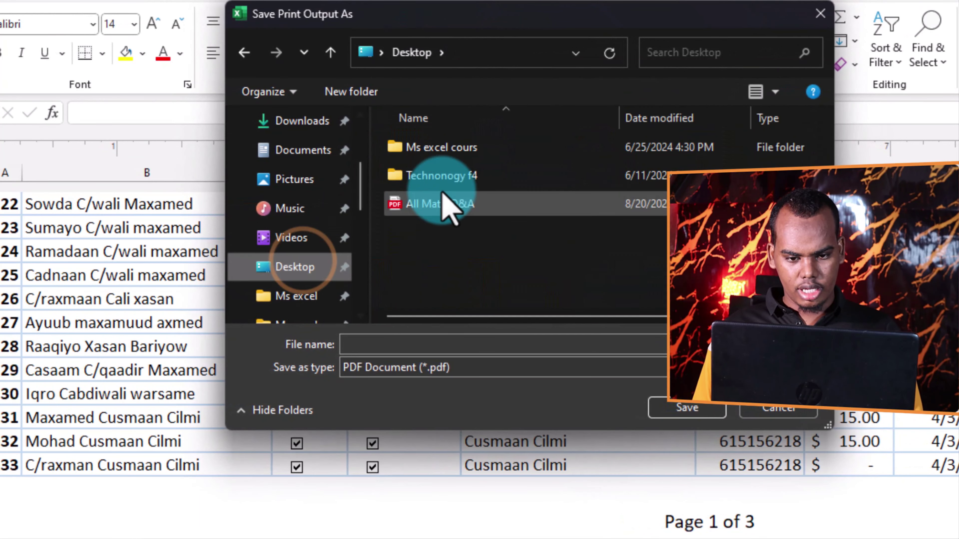
{"action": "left_click", "coordinate": [504, 152]}
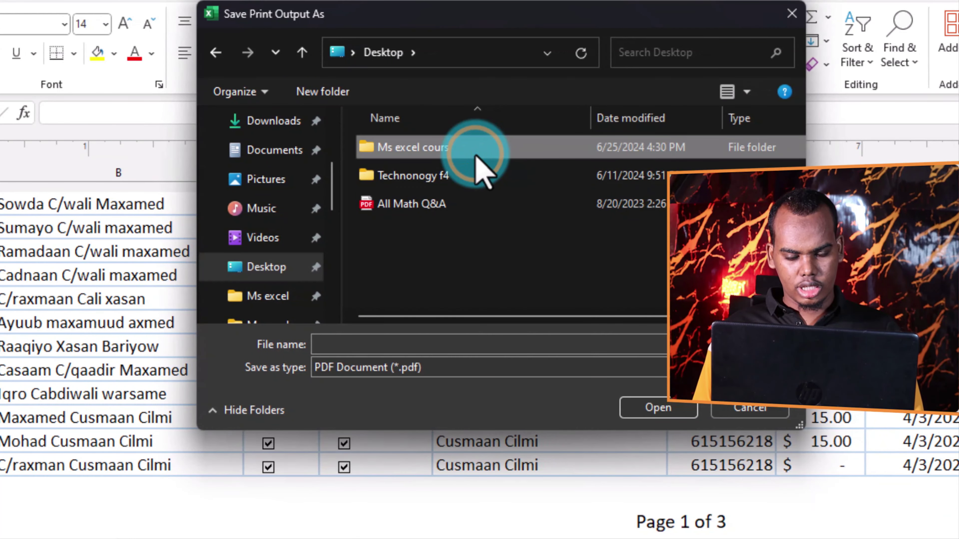
{"action": "double_click", "coordinate": [475, 153]}
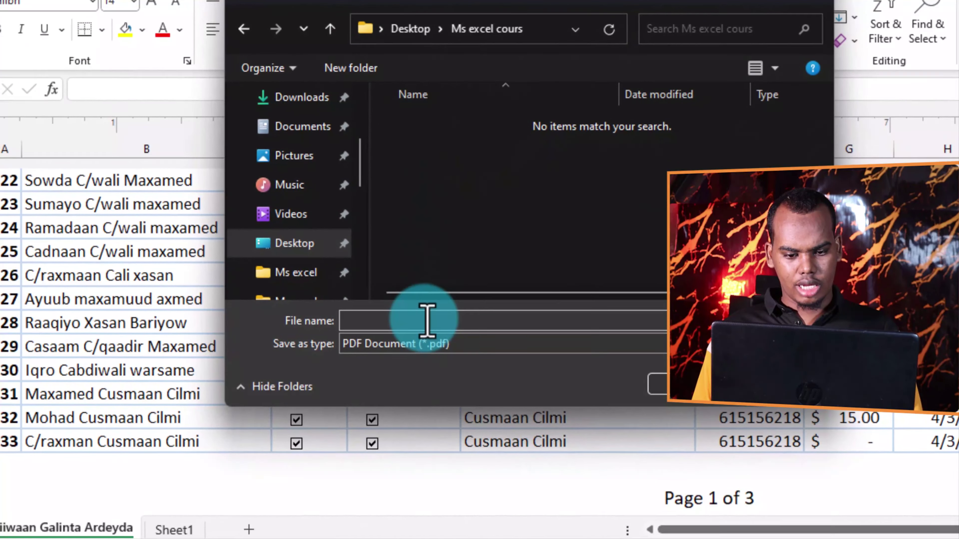
{"action": "left_click", "coordinate": [427, 320]}
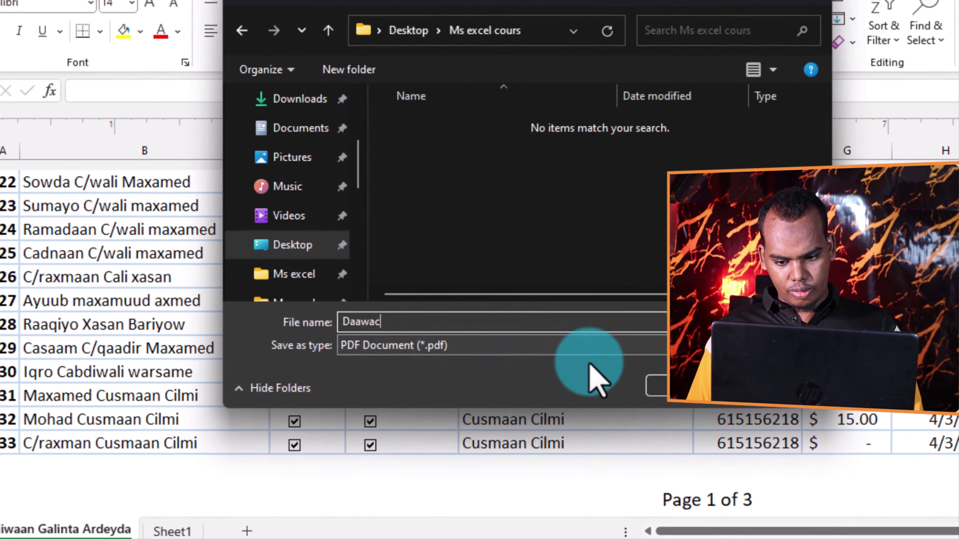
{"action": "left_click", "coordinate": [688, 385]}
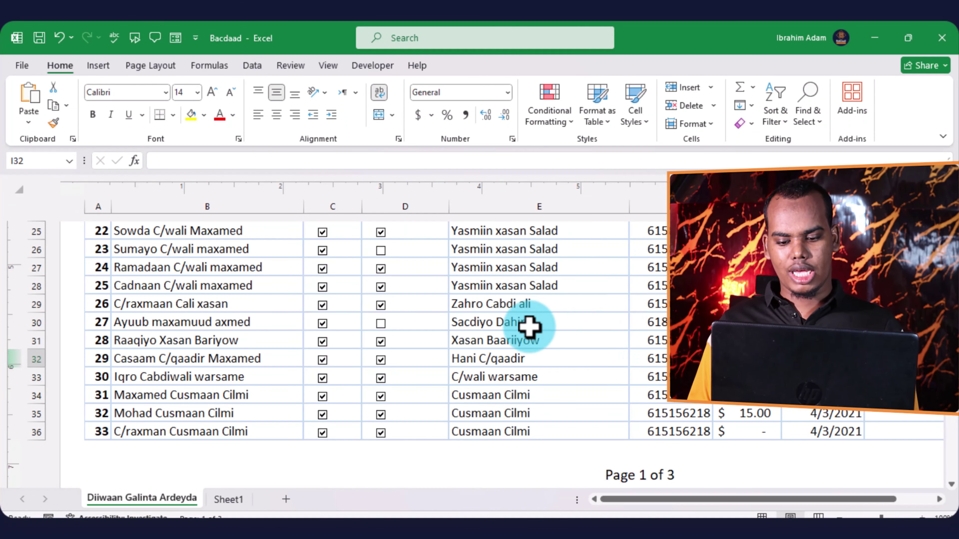
{"action": "scroll", "coordinate": [610, 351], "scroll_direction": "up", "scroll_amount": 5}
{"action": "scroll", "coordinate": [610, 352], "scroll_direction": "up", "scroll_amount": 4}
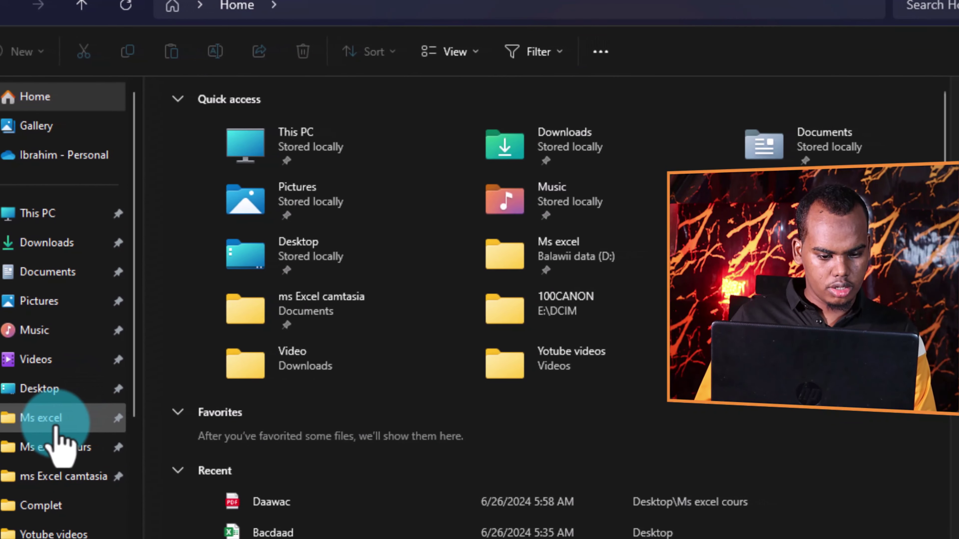
Step: Open Daawac.pdf from the Ms excel cours folder to view the 3-page export
{"action": "left_click", "coordinate": [58, 446]}
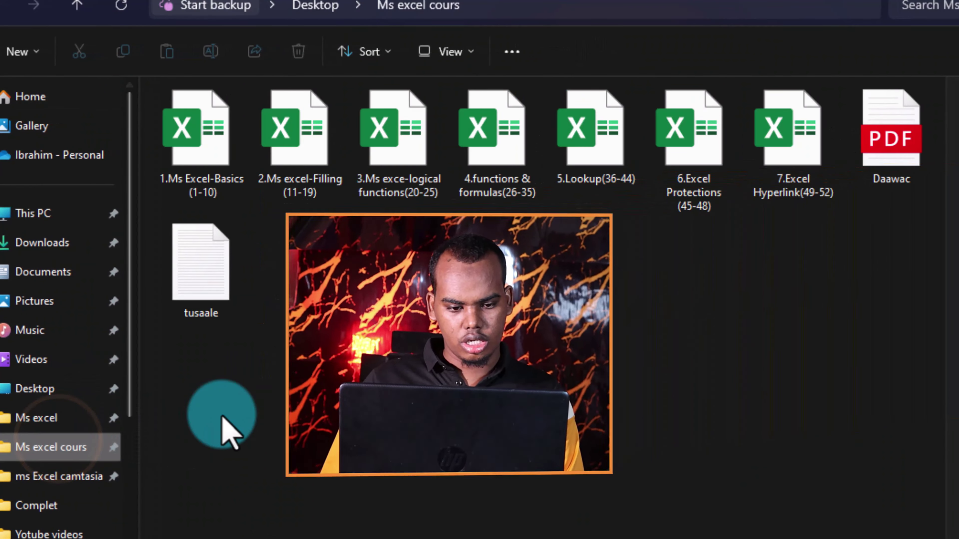
{"action": "double_click", "coordinate": [892, 137]}
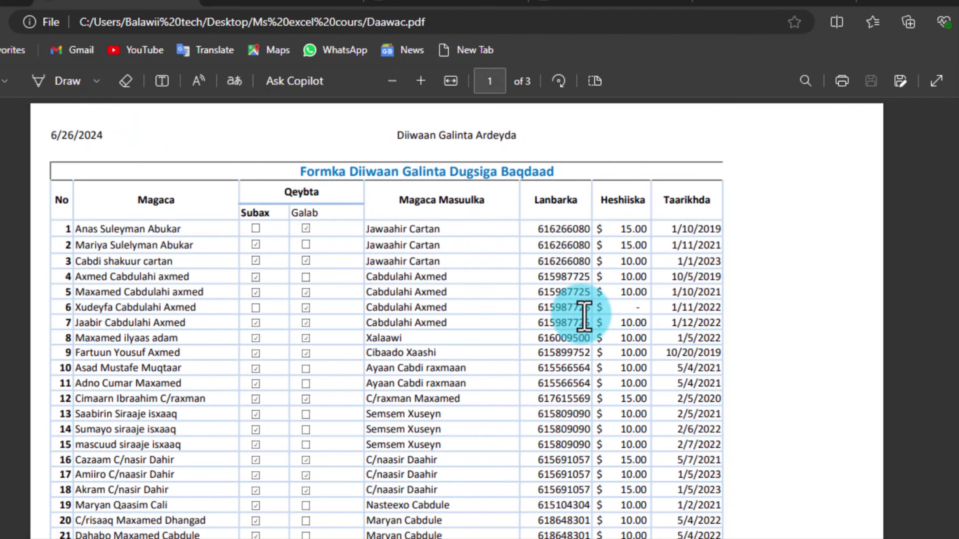
{"action": "scroll", "coordinate": [529, 359], "scroll_direction": "down", "scroll_amount": 5}
{"action": "scroll", "coordinate": [508, 385], "scroll_direction": "down", "scroll_amount": 4}
{"action": "scroll", "coordinate": [508, 386], "scroll_direction": "down", "scroll_amount": 2}
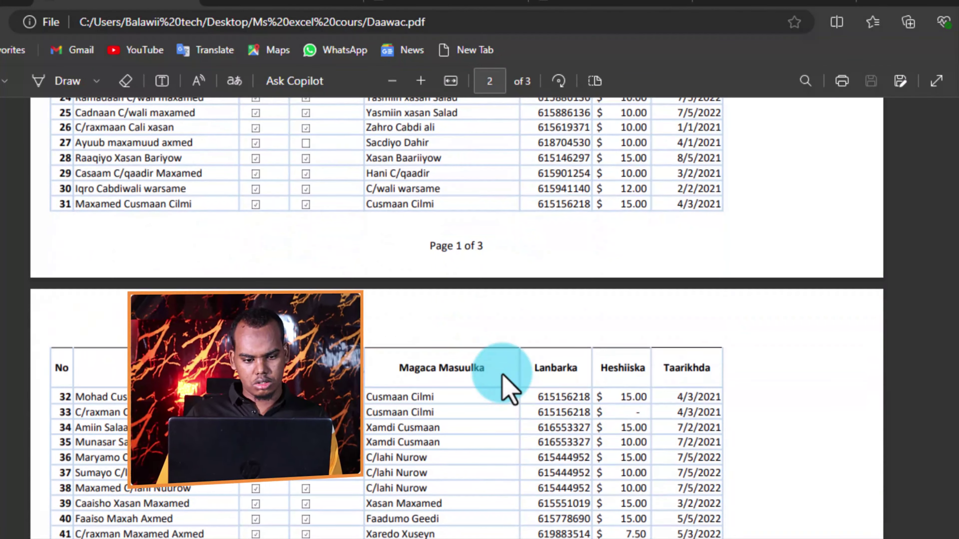
{"action": "scroll", "coordinate": [506, 382], "scroll_direction": "down", "scroll_amount": 5}
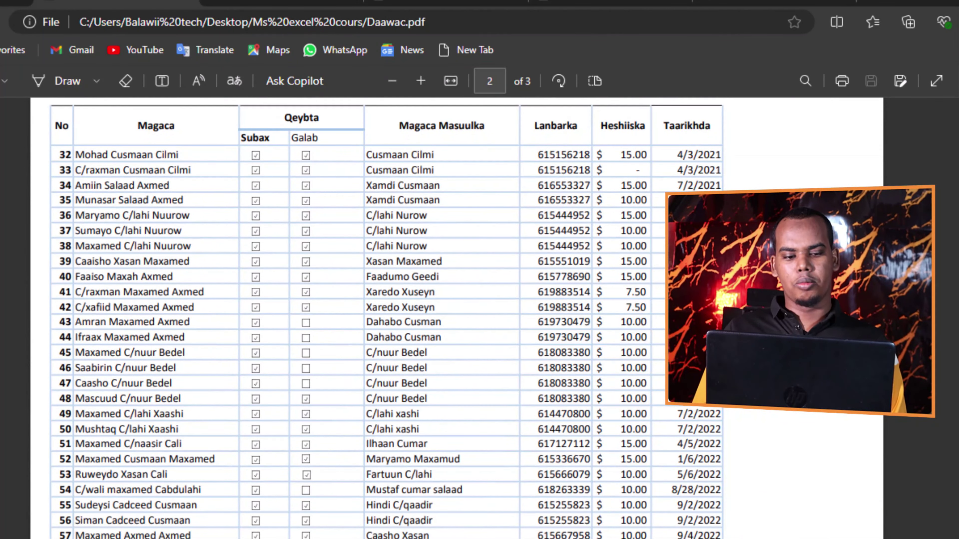
{"action": "scroll", "coordinate": [488, 381], "scroll_direction": "down", "scroll_amount": 1}
{"action": "scroll", "coordinate": [488, 381], "scroll_direction": "down", "scroll_amount": 5}
{"action": "scroll", "coordinate": [487, 378], "scroll_direction": "down", "scroll_amount": 6}
{"action": "scroll", "coordinate": [486, 369], "scroll_direction": "down", "scroll_amount": 2}
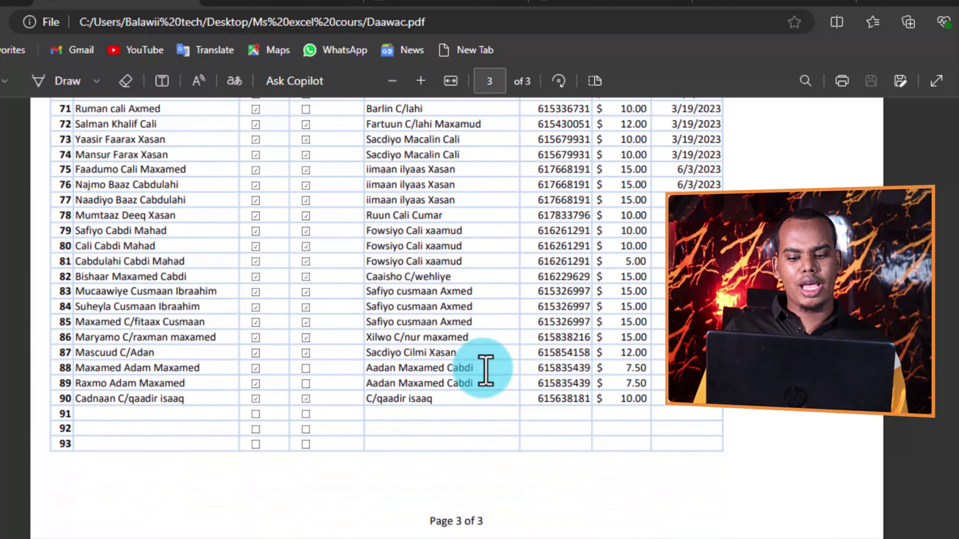
{"action": "scroll", "coordinate": [487, 369], "scroll_direction": "up", "scroll_amount": 5}
{"action": "scroll", "coordinate": [487, 369], "scroll_direction": "up", "scroll_amount": 8}
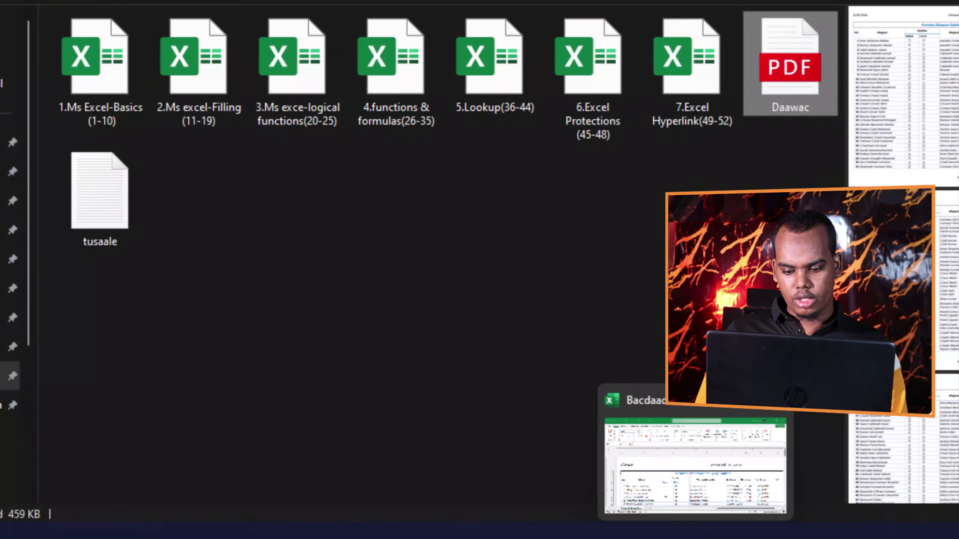
Step: Turn on Print for gridlines in the Page Layout sheet options
{"action": "left_click", "coordinate": [614, 425]}
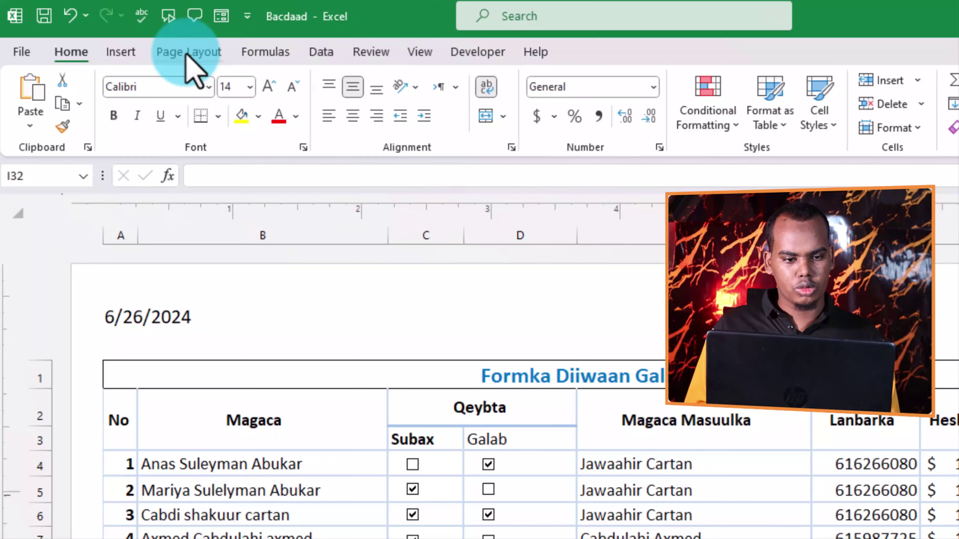
{"action": "left_click", "coordinate": [186, 53]}
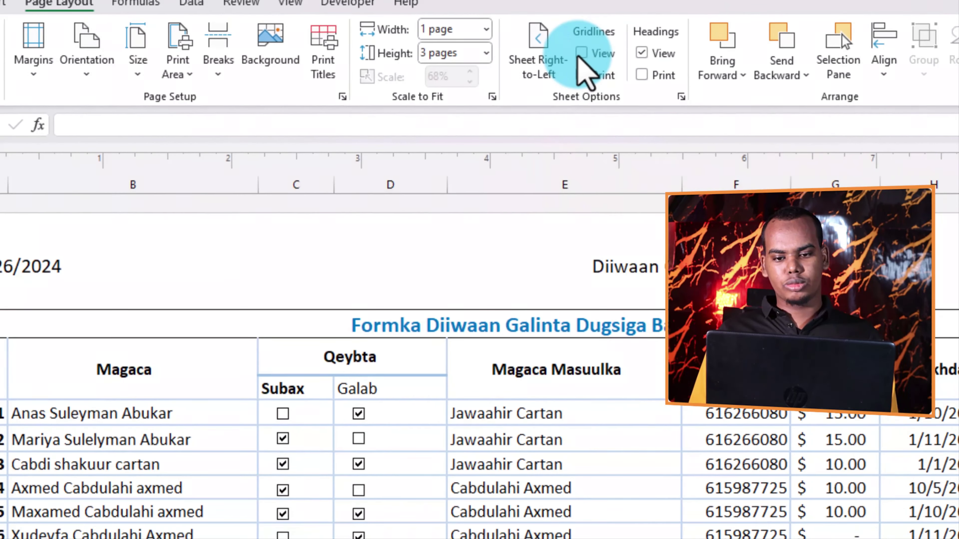
{"action": "left_click", "coordinate": [719, 110]}
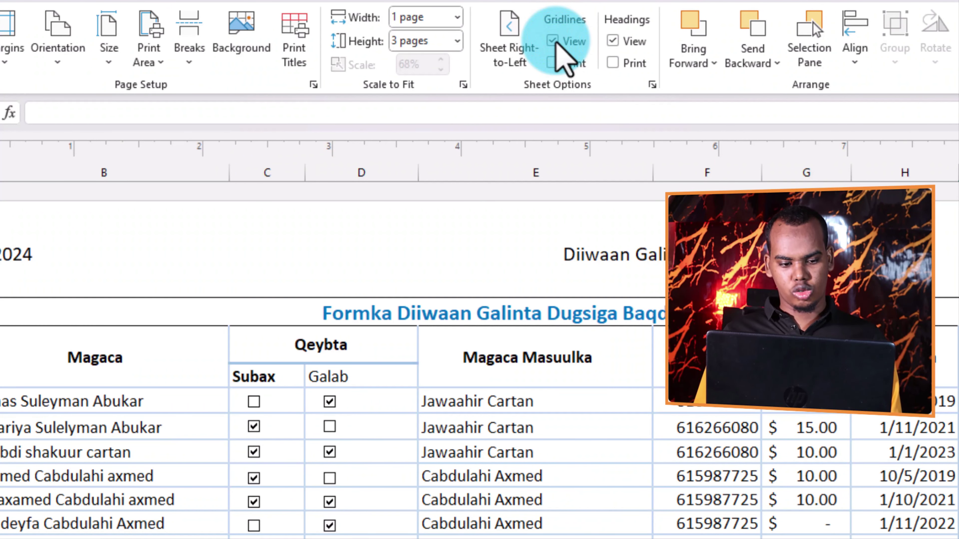
{"action": "left_click", "coordinate": [553, 63]}
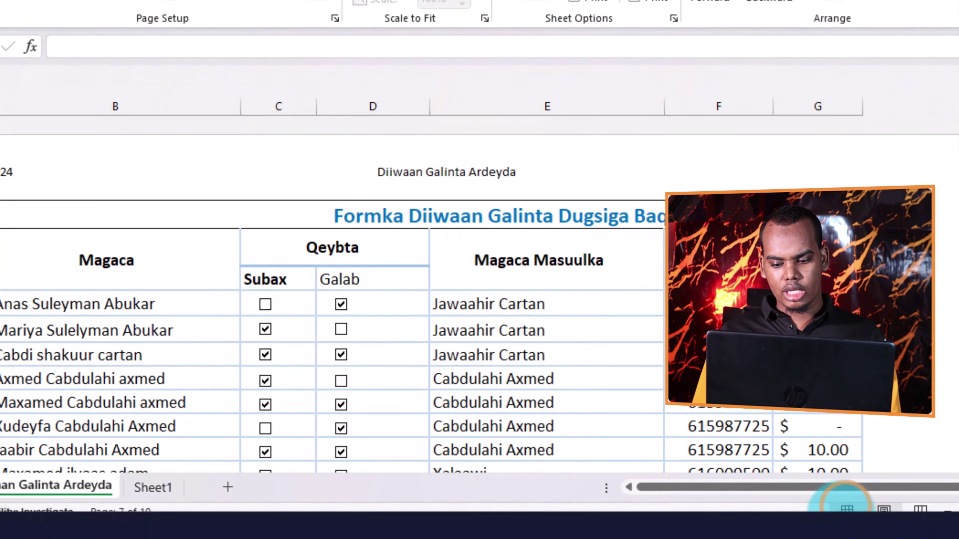
Step: Return to Normal view and hide the gridlines on screen
{"action": "left_click", "coordinate": [847, 508]}
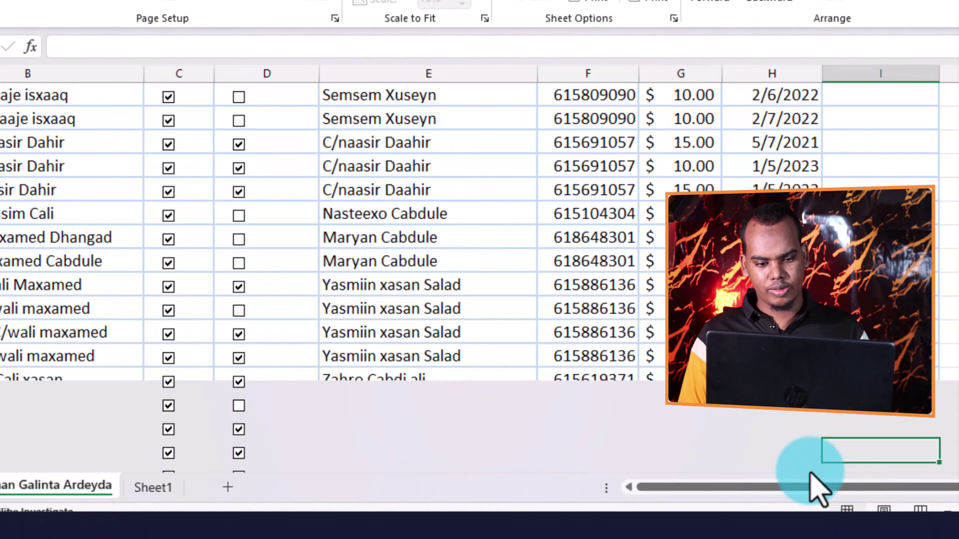
{"action": "scroll", "coordinate": [652, 321], "scroll_direction": "up", "scroll_amount": 7}
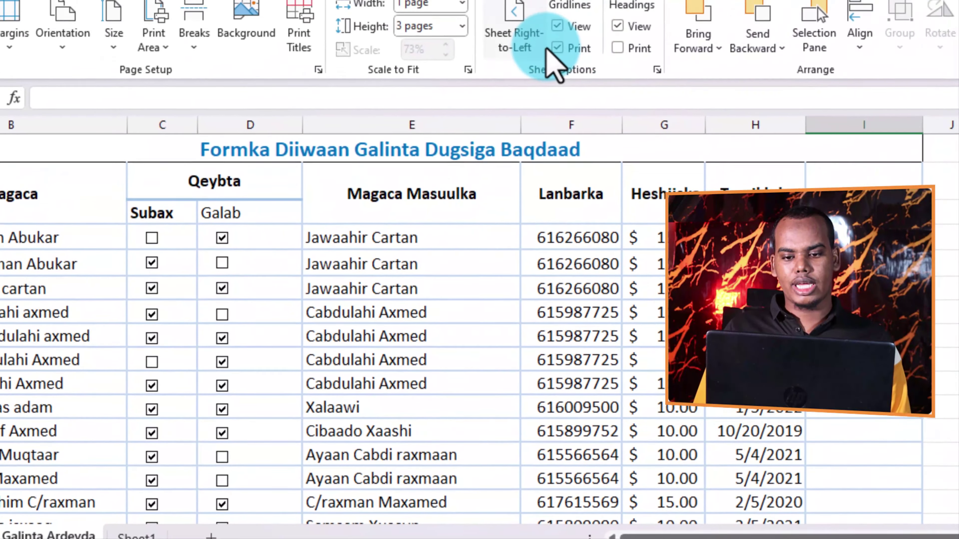
{"action": "left_click", "coordinate": [557, 27]}
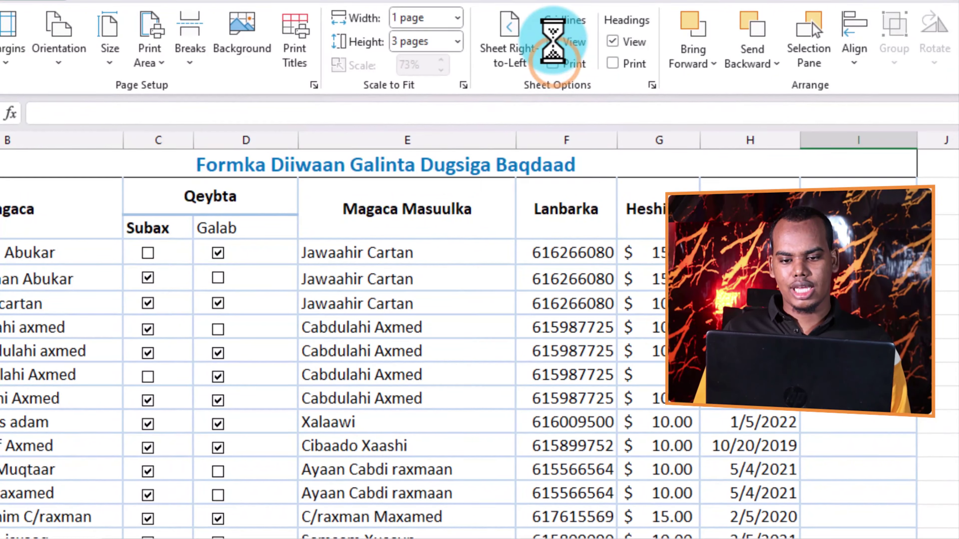